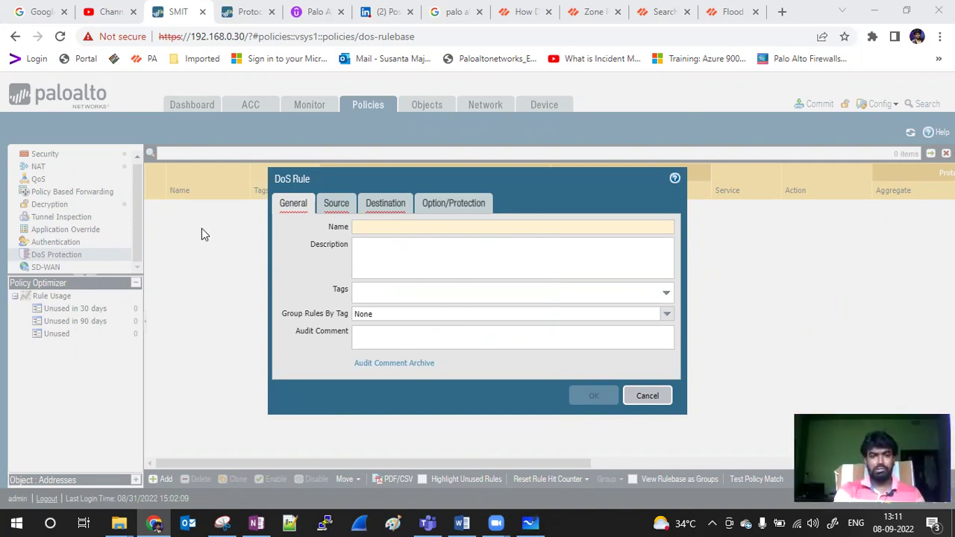
Switch to Microsoft Whiteboard, add a small tick mark inside the PA box and draw four long curved traffic lines from the cloud towards it.
key(alt+Tab)
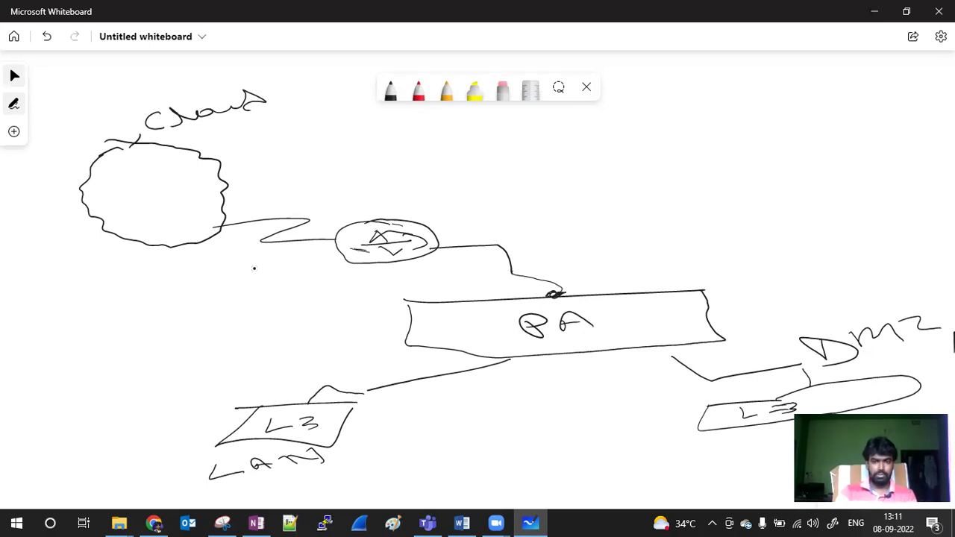
drag(675, 299, 722, 300)
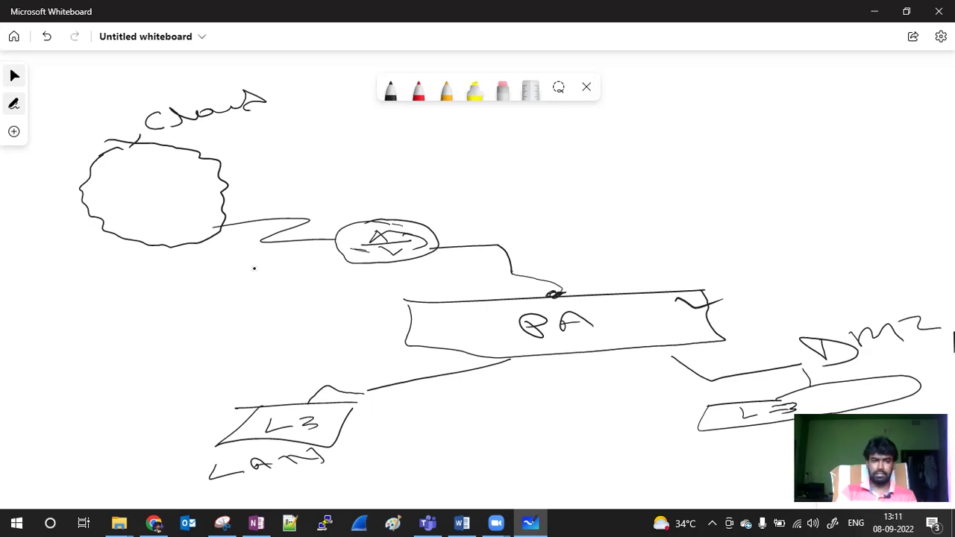
mouse_move(210, 152)
mouse_down()
mouse_move(396, 156)
mouse_move(597, 245)
mouse_up()
mouse_move(255, 189)
mouse_down()
mouse_move(366, 186)
mouse_move(587, 251)
mouse_up()
mouse_move(246, 219)
mouse_down()
mouse_move(446, 235)
mouse_move(537, 270)
mouse_up()
drag(237, 254, 527, 282)
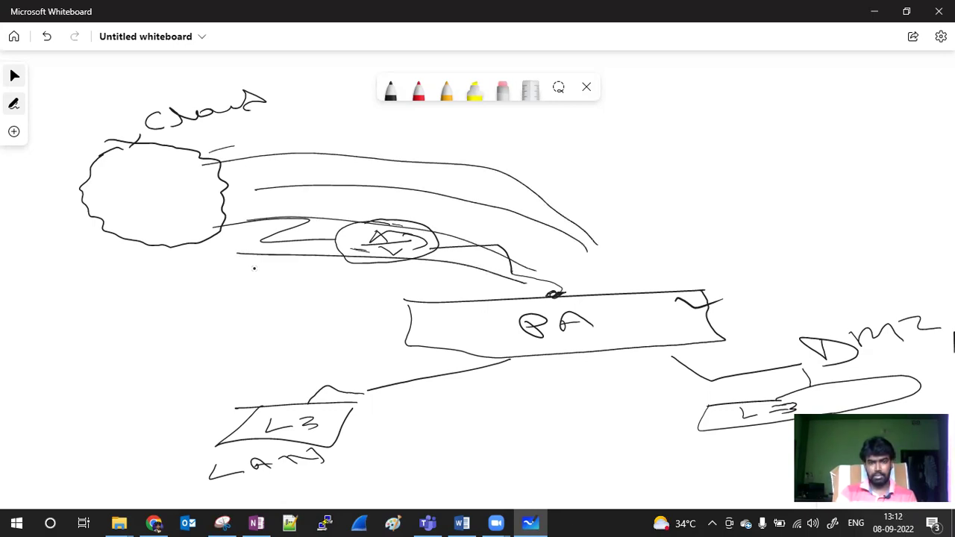
Scatter small packet marks just above the PA box and add three more traffic lines from the cloud towards them.
mouse_move(583, 261)
mouse_down()
mouse_move(589, 268)
mouse_move(585, 261)
mouse_up()
drag(585, 276, 546, 263)
mouse_move(552, 269)
mouse_down()
mouse_move(544, 274)
mouse_move(570, 259)
mouse_move(580, 277)
mouse_move(507, 295)
mouse_up()
drag(496, 281, 518, 260)
mouse_move(528, 252)
mouse_down()
mouse_move(520, 257)
mouse_move(539, 249)
mouse_up()
mouse_move(575, 241)
mouse_down()
mouse_move(563, 245)
mouse_move(610, 242)
mouse_move(604, 282)
mouse_up()
mouse_move(592, 291)
mouse_down()
mouse_move(602, 287)
mouse_move(593, 289)
mouse_up()
drag(222, 212, 506, 224)
mouse_move(288, 227)
mouse_down()
mouse_move(555, 259)
mouse_move(504, 253)
mouse_up()
drag(335, 240, 515, 260)
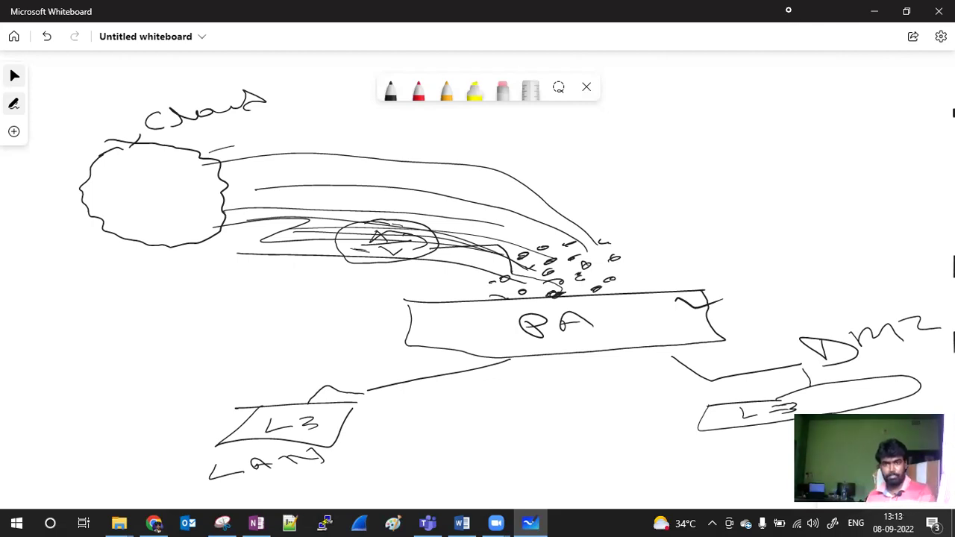
Draw small circles as additional traffic sources around the upper part of the diagram, with three thick lines leading towards the packets above PA.
mouse_move(704, 129)
mouse_down()
mouse_move(721, 125)
mouse_move(613, 228)
mouse_up()
mouse_move(812, 149)
mouse_down()
mouse_move(807, 162)
mouse_move(675, 220)
mouse_up()
drag(907, 180, 700, 270)
drag(905, 215, 886, 231)
mouse_move(903, 98)
mouse_down()
mouse_move(873, 109)
mouse_move(899, 101)
mouse_up()
mouse_move(773, 89)
mouse_down()
mouse_move(757, 94)
mouse_move(772, 95)
mouse_up()
drag(637, 130, 597, 137)
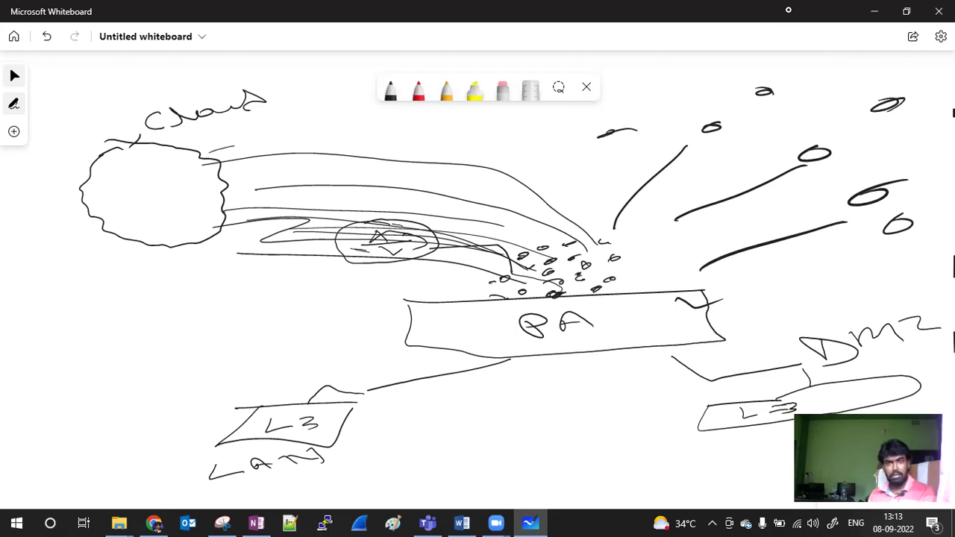
drag(477, 132, 462, 137)
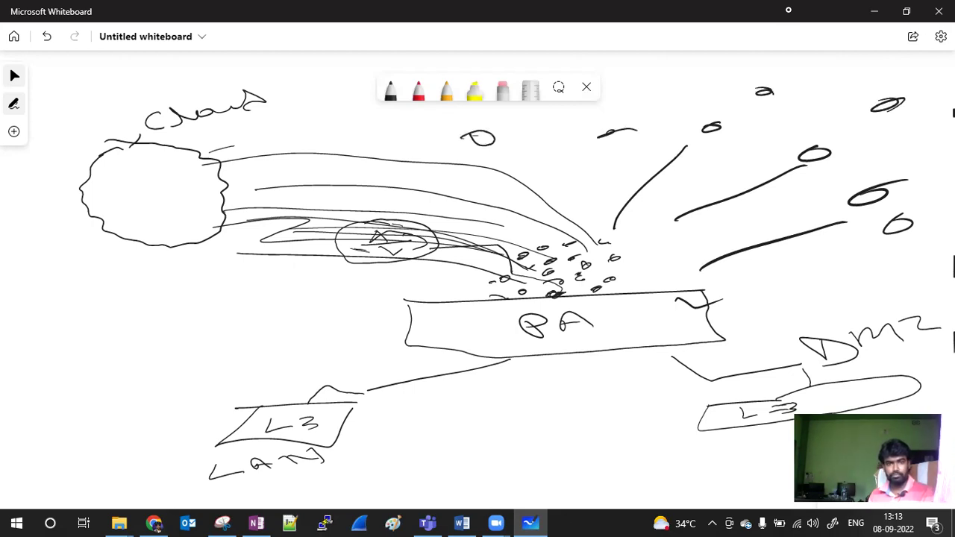
Add more black lines from the surrounding source circles converging on the packet marks above the PA box.
drag(640, 91, 610, 203)
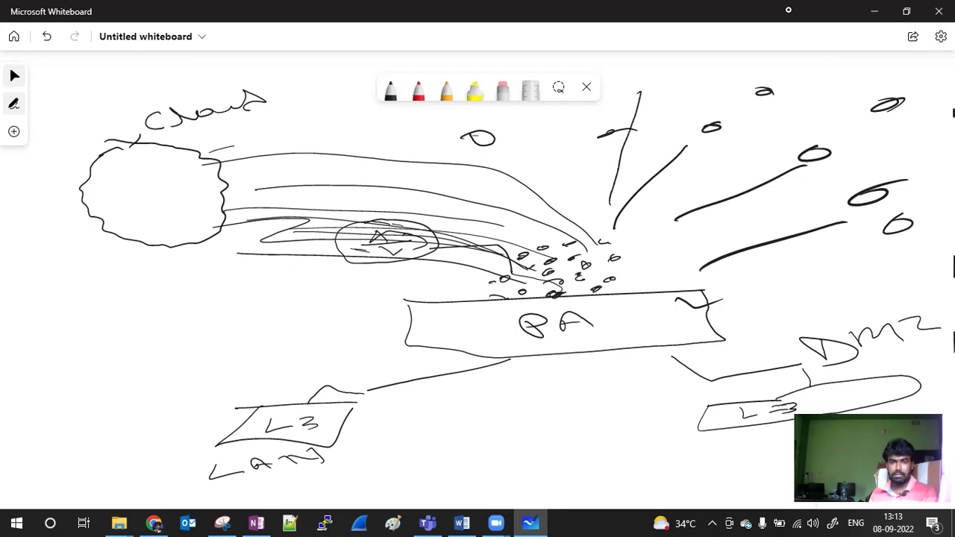
mouse_move(386, 148)
mouse_down()
mouse_move(629, 207)
mouse_move(635, 219)
mouse_up()
drag(813, 161, 654, 234)
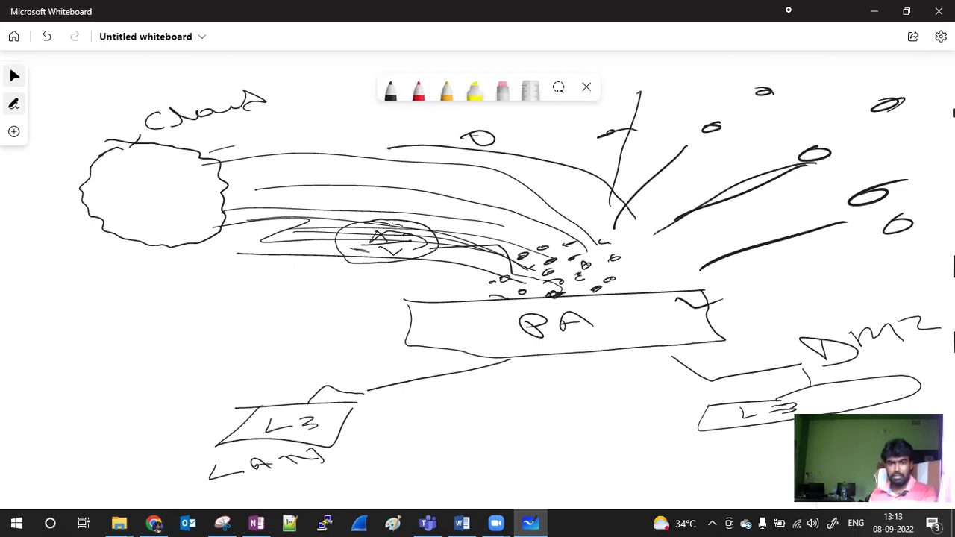
drag(907, 180, 622, 273)
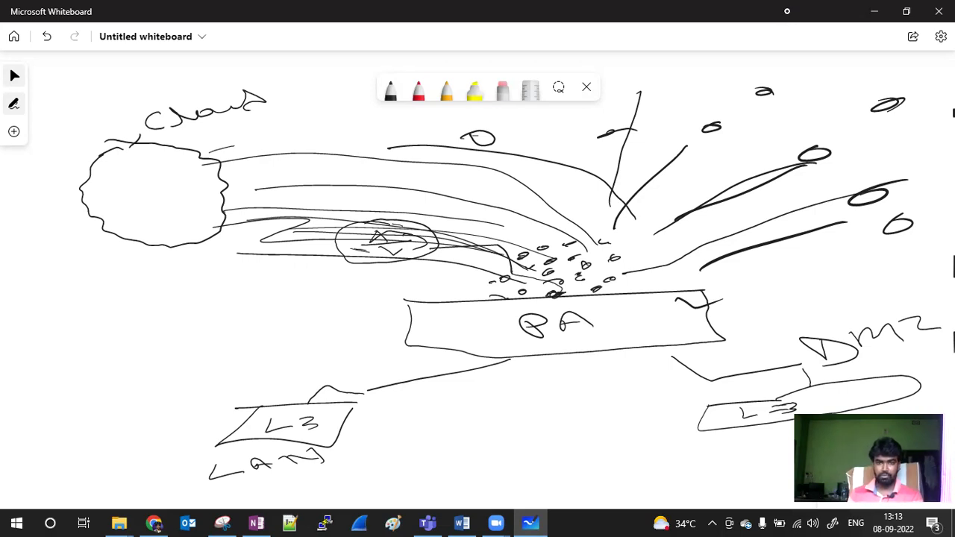
With the red pen, underline the DMZ label, circle the connection point on top of the PA box and write DDOS inside the box.
click(417, 96)
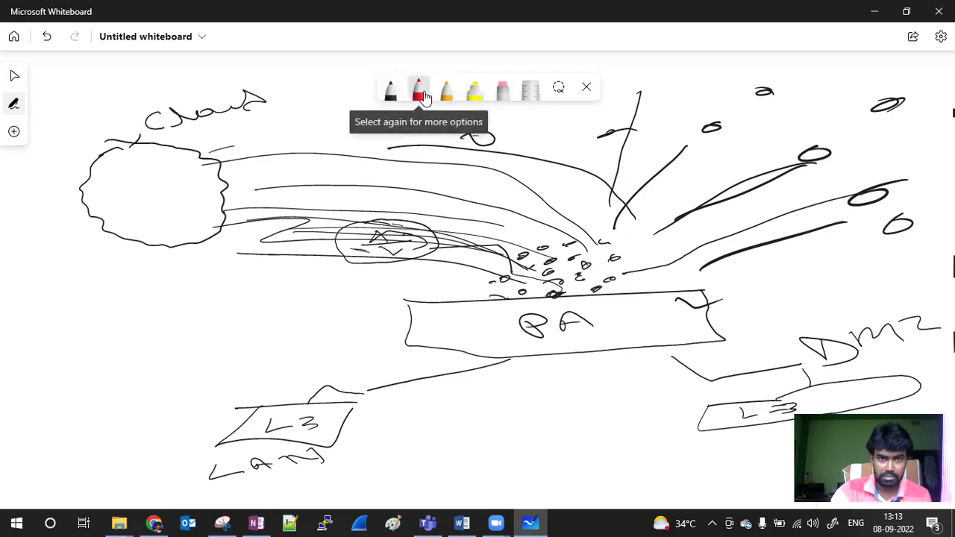
click(420, 94)
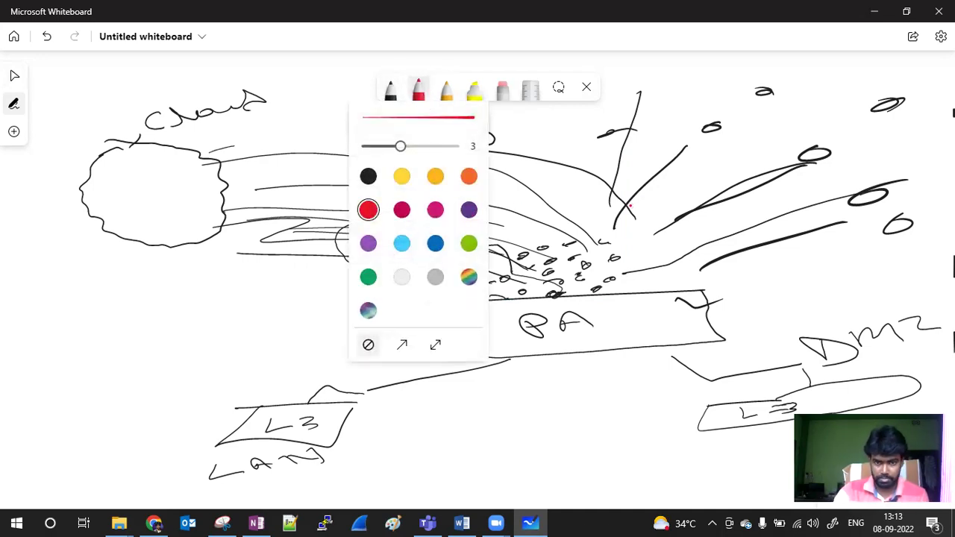
key(Escape)
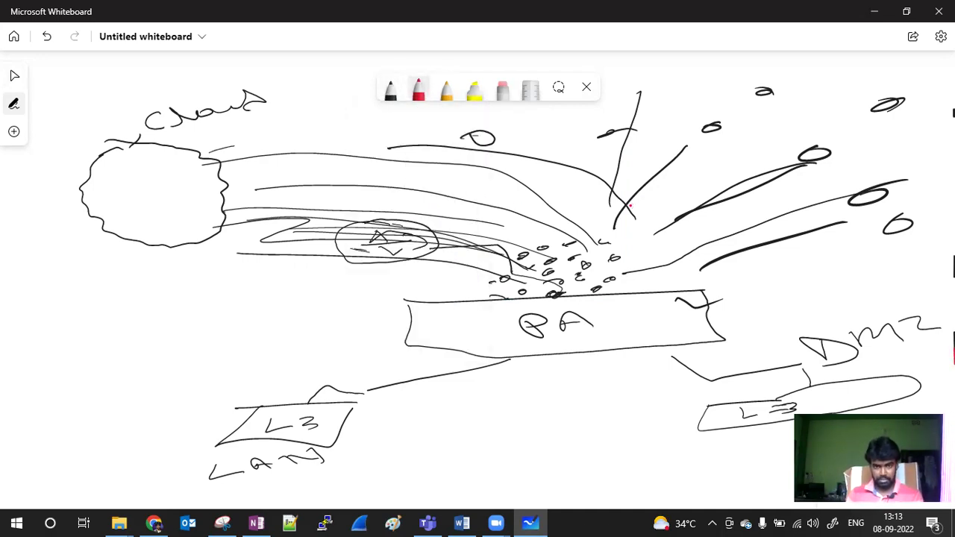
drag(953, 340, 840, 367)
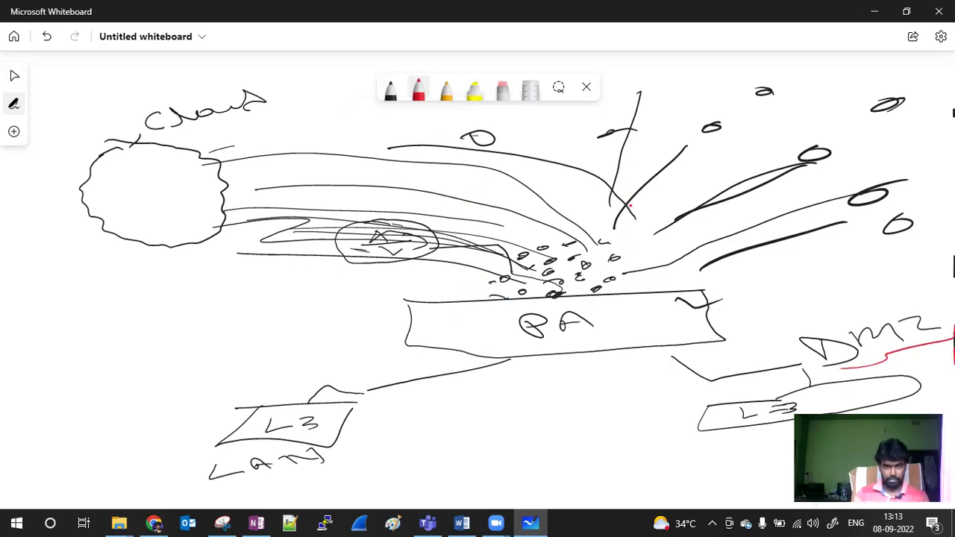
mouse_move(571, 282)
mouse_down()
mouse_move(542, 296)
mouse_move(576, 289)
mouse_move(552, 282)
mouse_up()
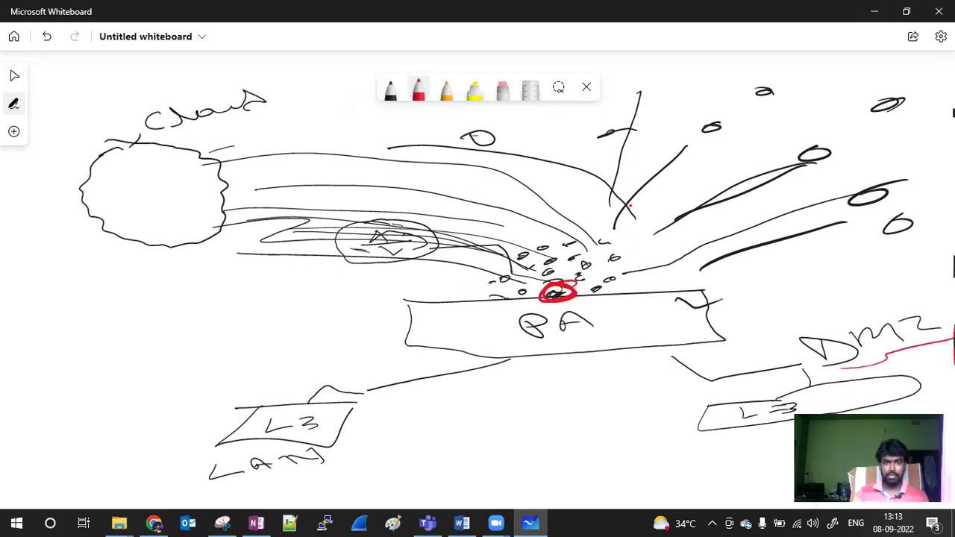
mouse_move(614, 316)
mouse_down()
mouse_move(626, 333)
mouse_move(737, 297)
mouse_move(728, 319)
mouse_up()
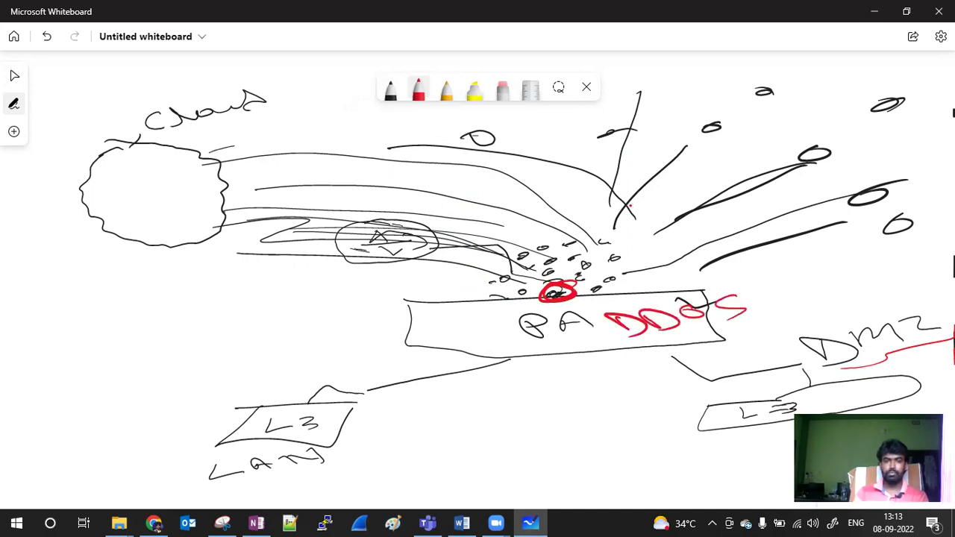
Draw a red attack line from below the cloud to the circled connection point, and write an underlined DOS label beneath it.
mouse_move(101, 262)
mouse_down()
mouse_move(163, 245)
mouse_move(561, 291)
mouse_up()
mouse_move(132, 313)
mouse_down()
mouse_move(167, 328)
mouse_move(188, 321)
mouse_up()
mouse_move(203, 307)
mouse_down()
mouse_move(191, 313)
mouse_move(221, 314)
mouse_up()
mouse_move(256, 285)
mouse_down()
mouse_move(243, 288)
mouse_move(263, 319)
mouse_up()
drag(147, 378, 337, 319)
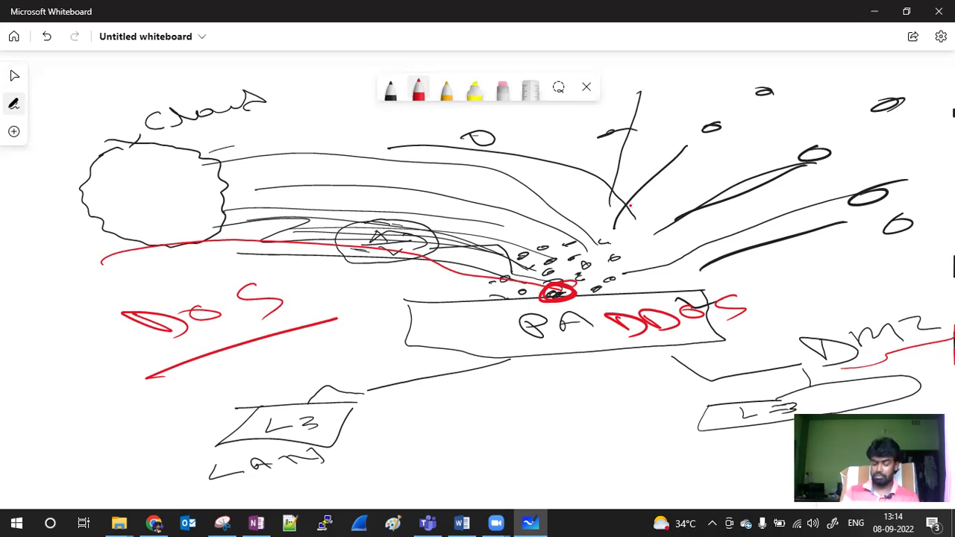
Handwrite a short red note below the PA box and underline it with a long stroke.
drag(514, 401, 523, 396)
drag(548, 397, 567, 400)
mouse_move(590, 384)
mouse_down()
mouse_move(576, 390)
mouse_move(619, 375)
mouse_move(625, 384)
mouse_up()
drag(640, 371, 642, 389)
click(666, 377)
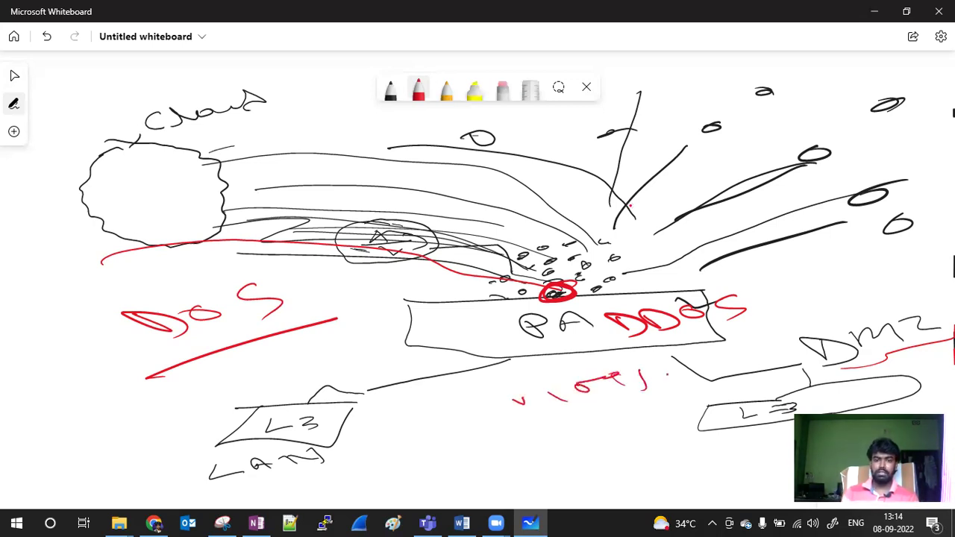
drag(516, 443, 706, 390)
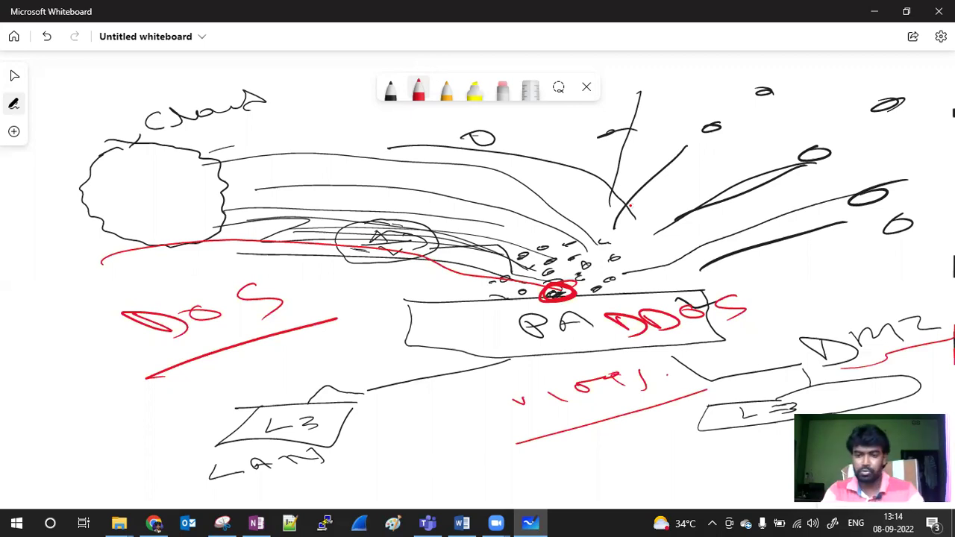
Switch to the firewall page in Chrome, discard the empty DoS rule and open the DoS Protection security profiles.
click(155, 523)
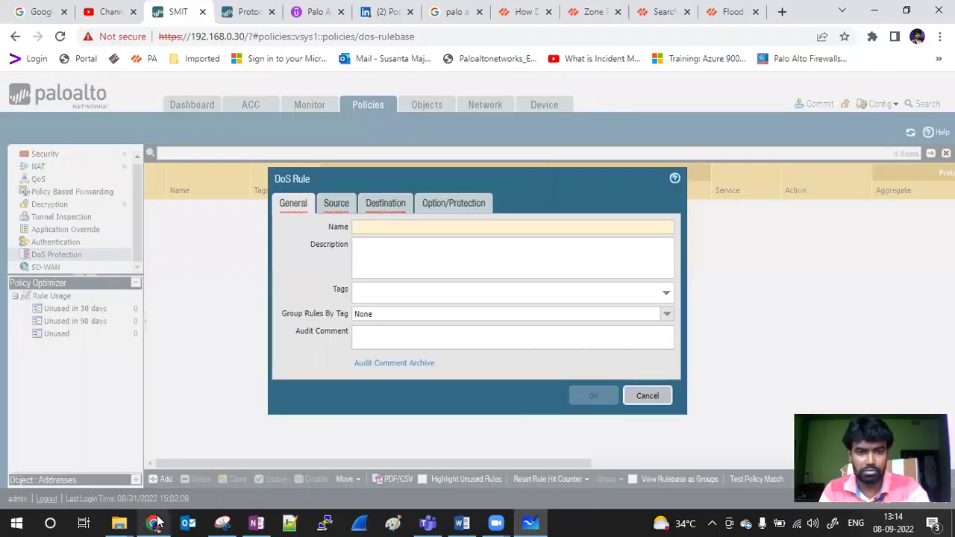
click(646, 396)
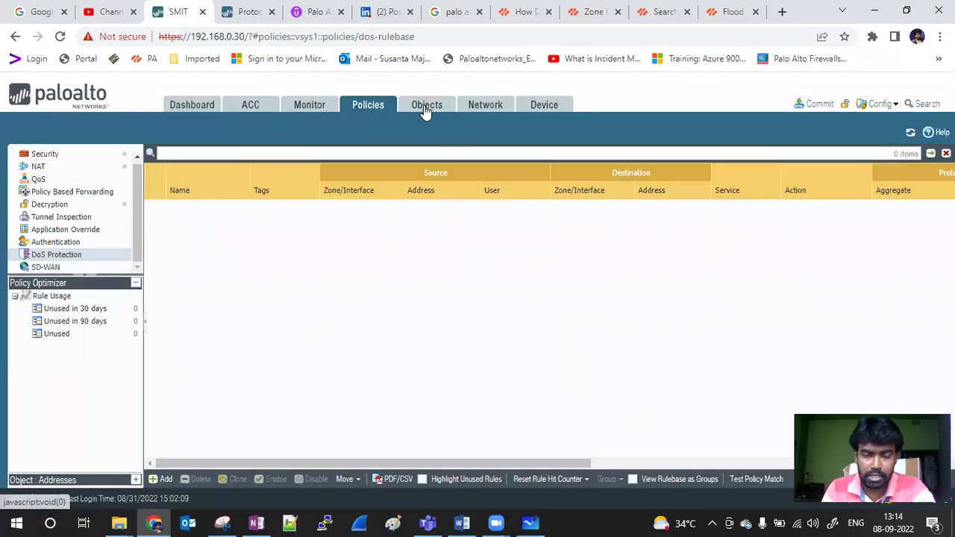
click(473, 110)
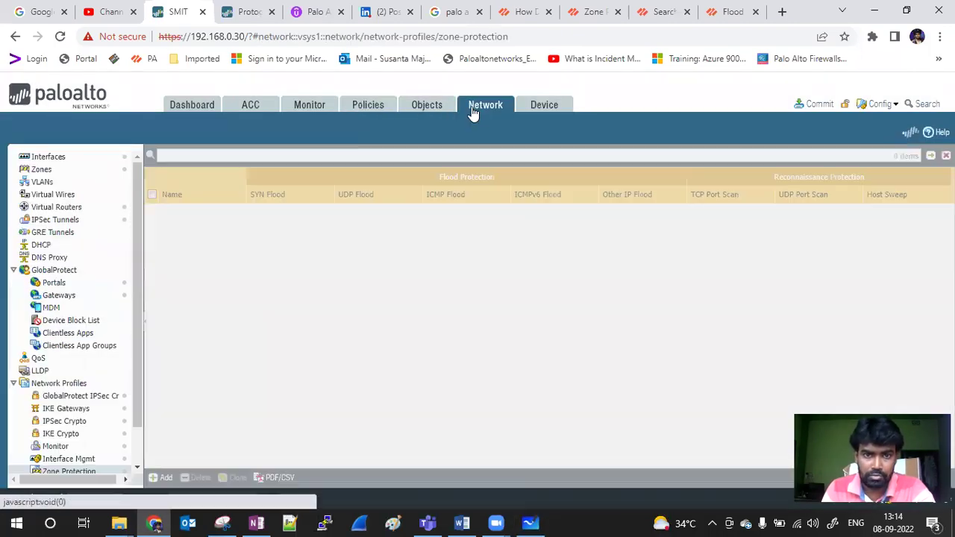
click(427, 112)
click(78, 366)
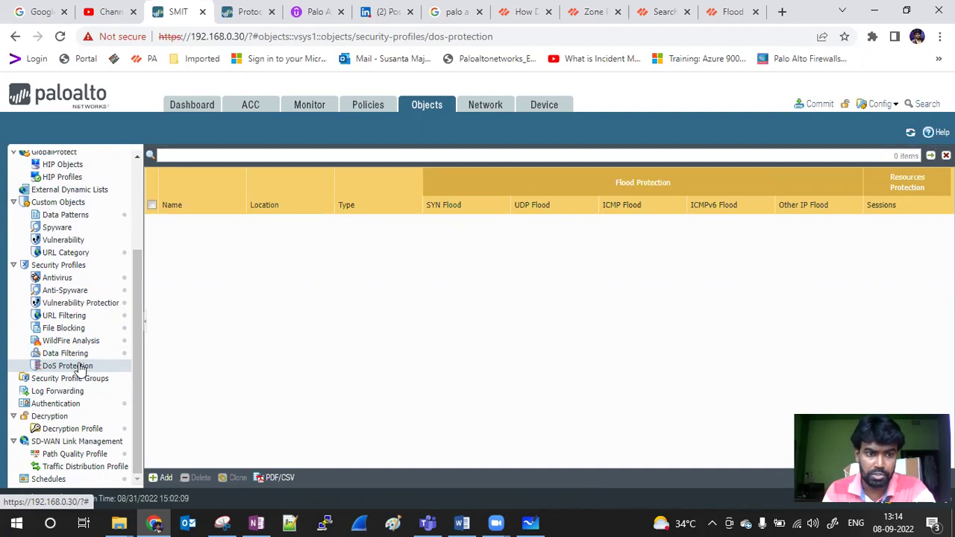
Examine the profile settings in the actions of the PA-FG-S2s security policy rule, then close the rule without saving.
click(368, 109)
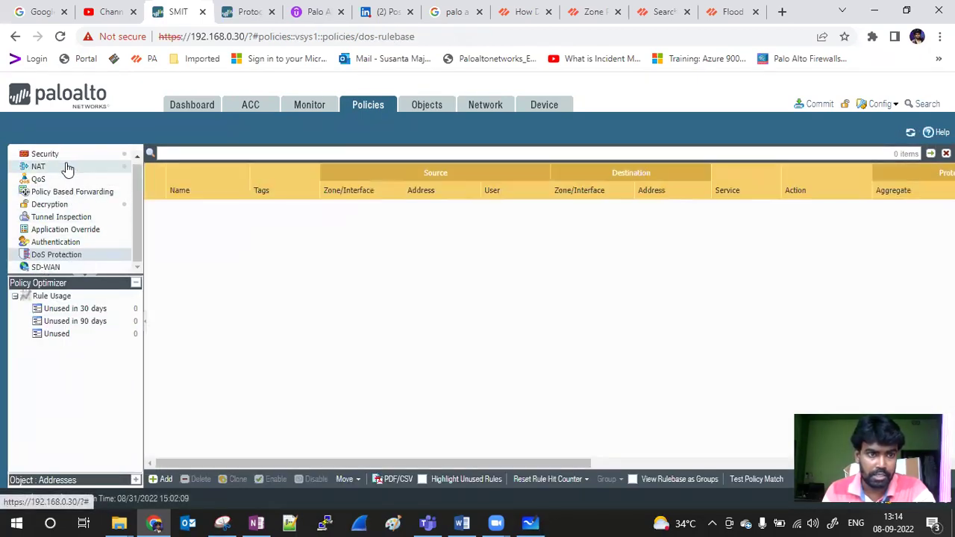
click(64, 155)
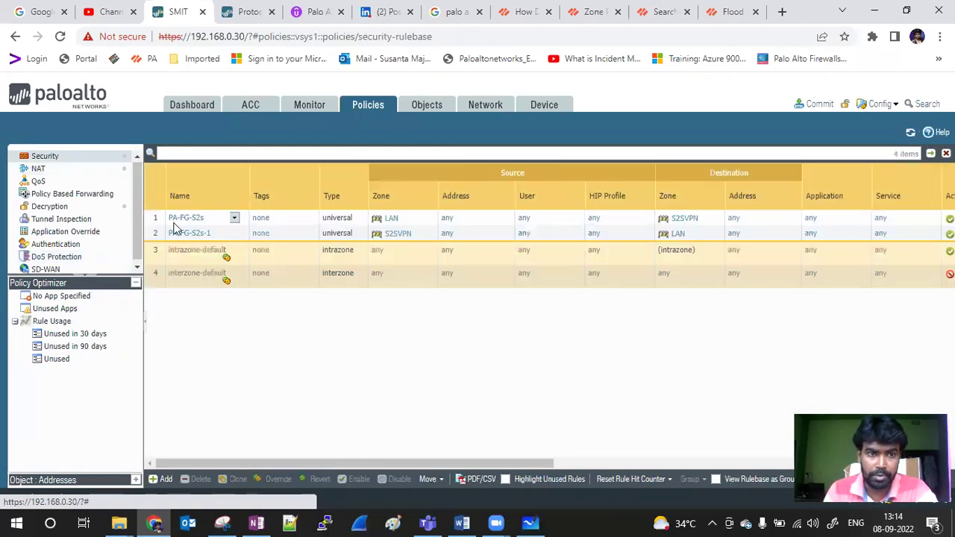
click(189, 220)
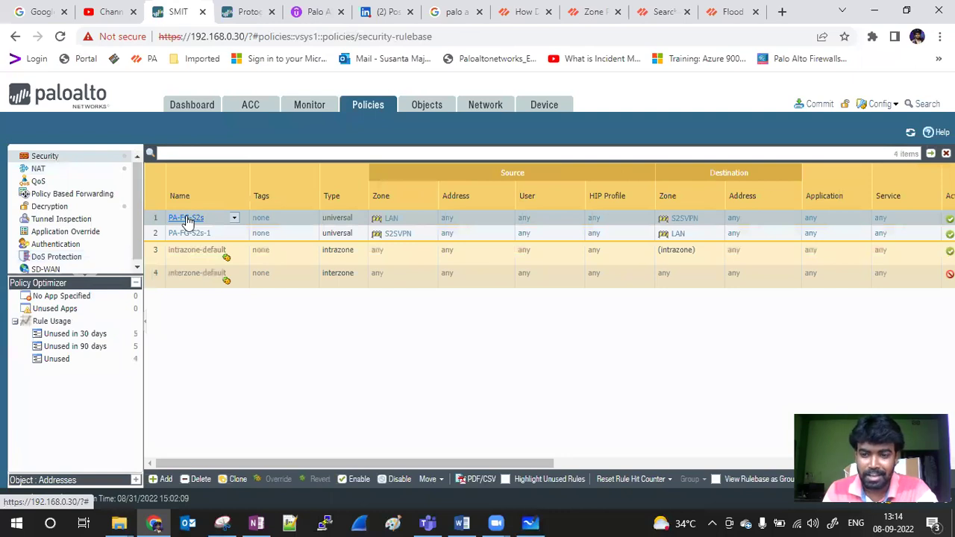
click(187, 218)
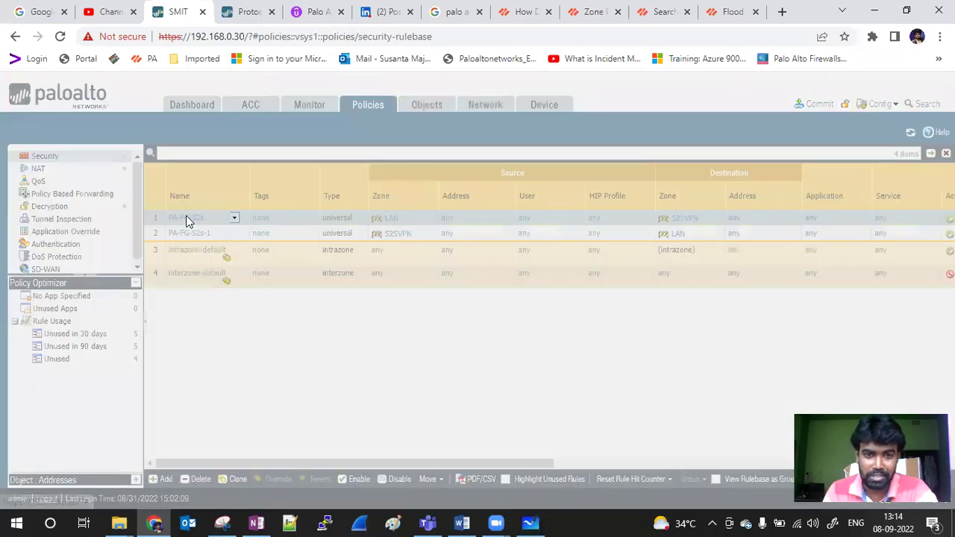
click(573, 193)
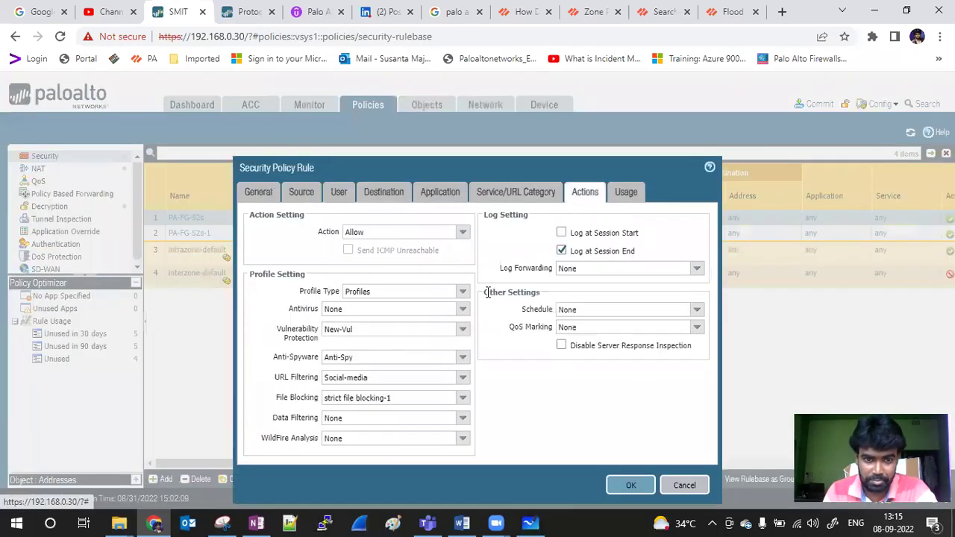
click(266, 439)
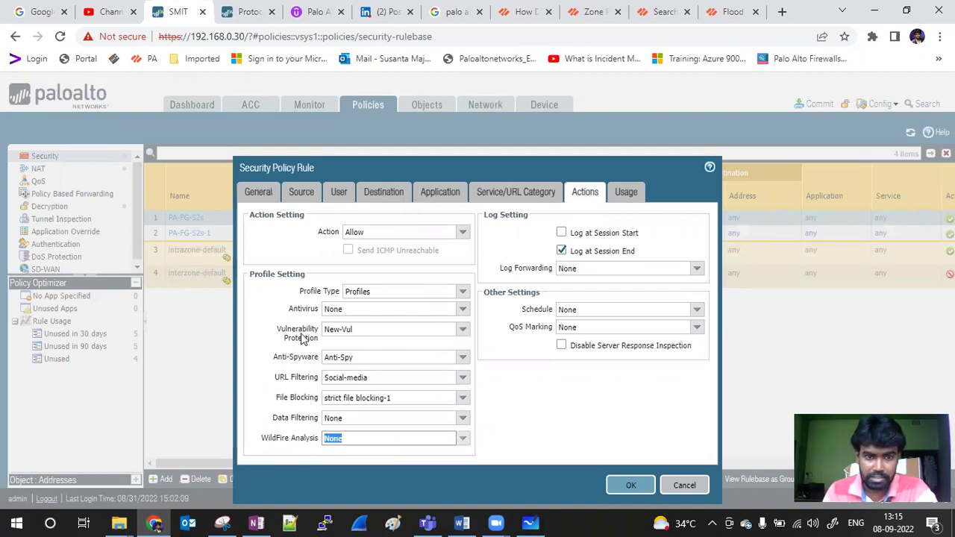
click(681, 485)
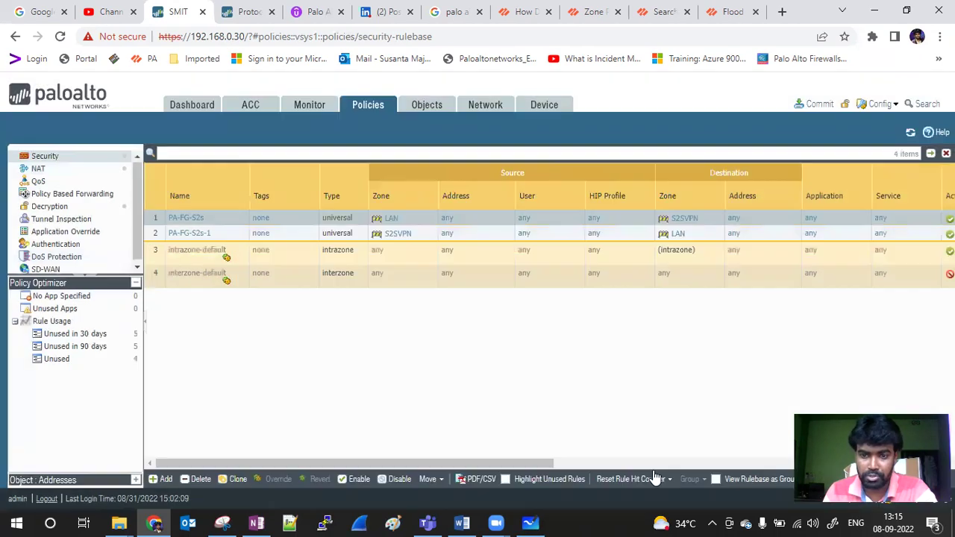
Start a new DoS Protection security profile and name it DoS.
click(77, 261)
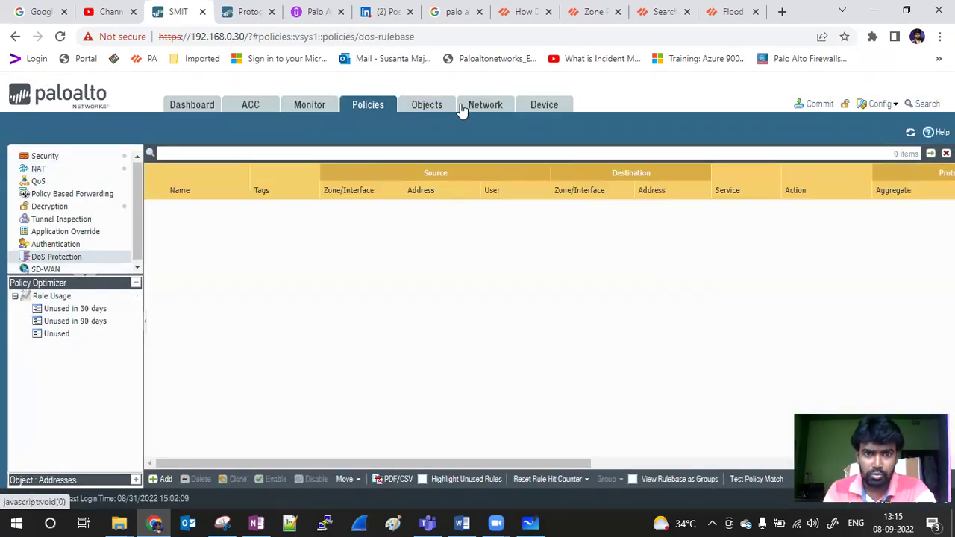
click(433, 106)
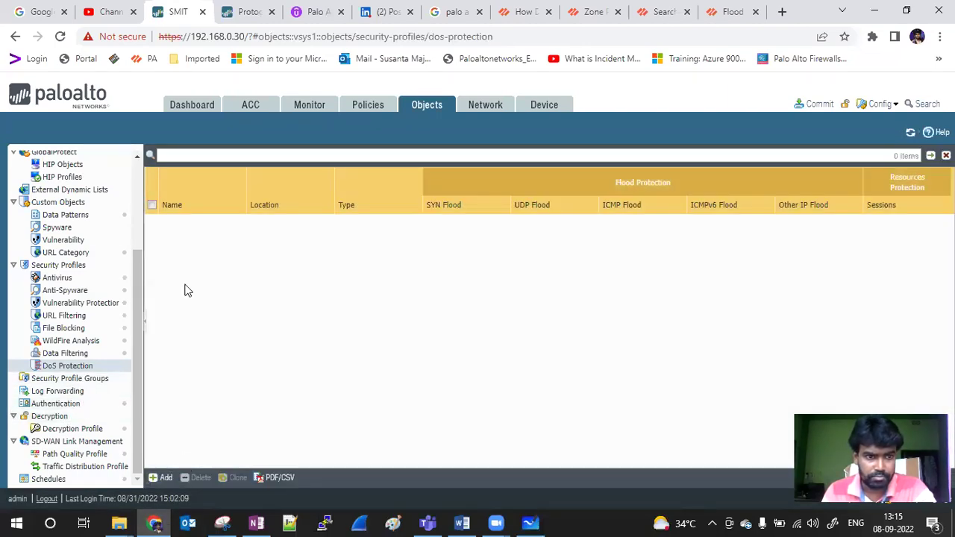
click(155, 474)
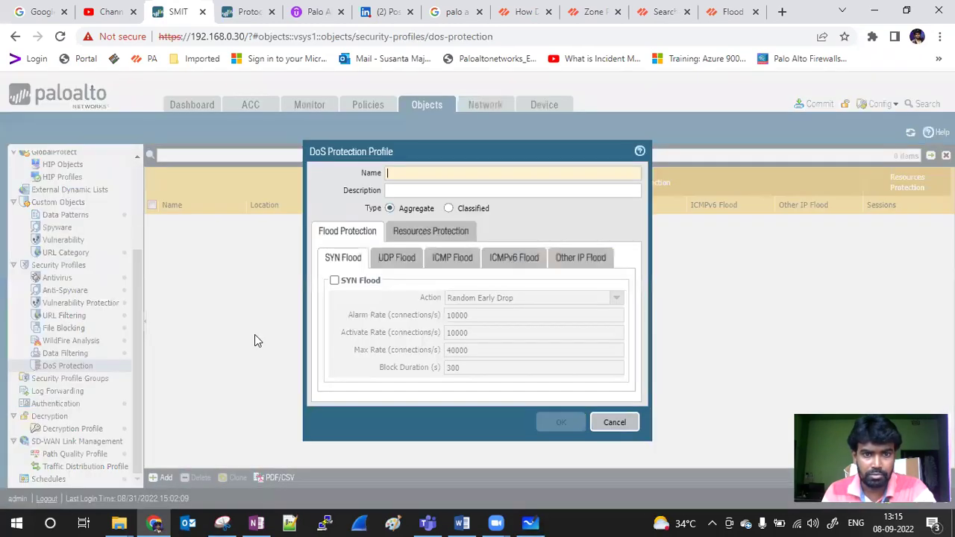
text(Dos)
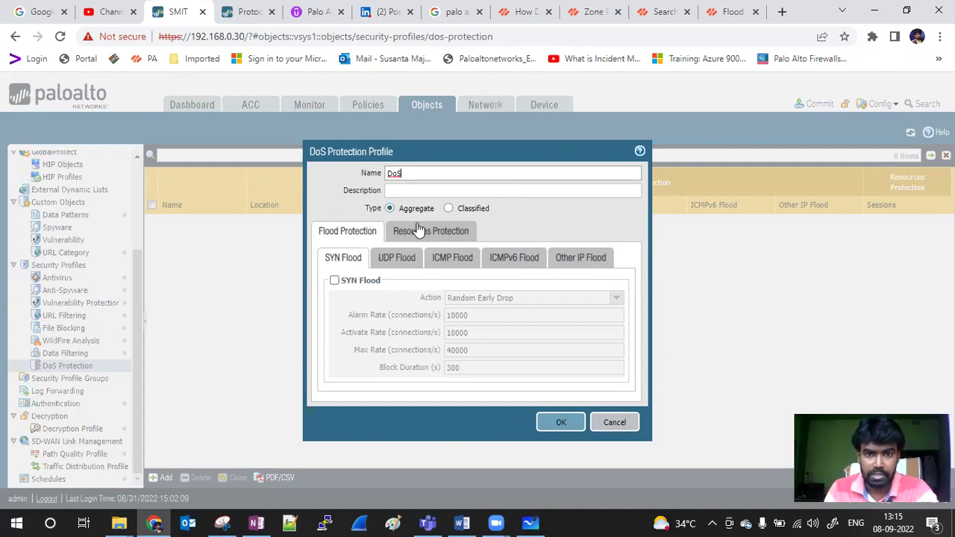
Enable SYN, UDP, ICMP, ICMPv6 and Other IP flood protection in the DoS profile.
click(334, 281)
click(389, 272)
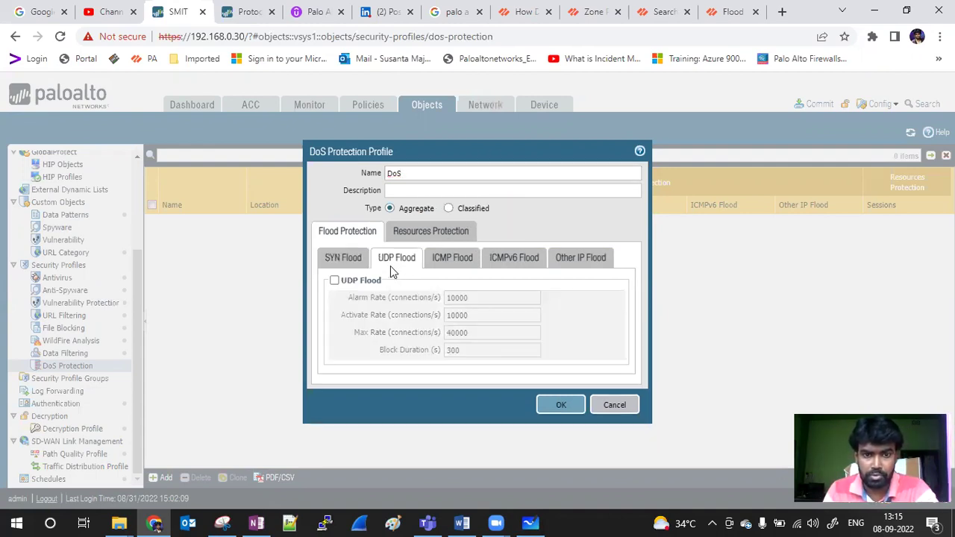
click(335, 281)
click(443, 261)
click(334, 280)
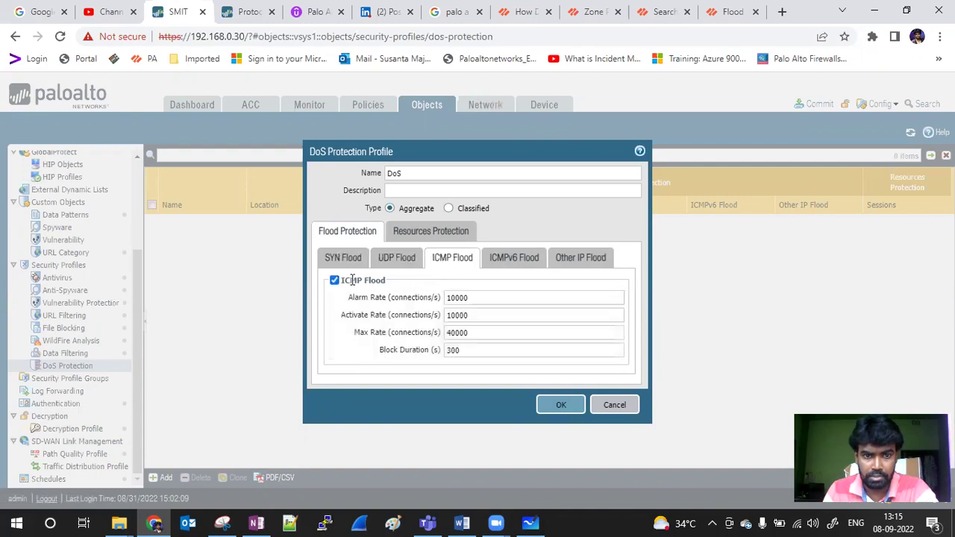
click(512, 259)
click(334, 280)
click(579, 258)
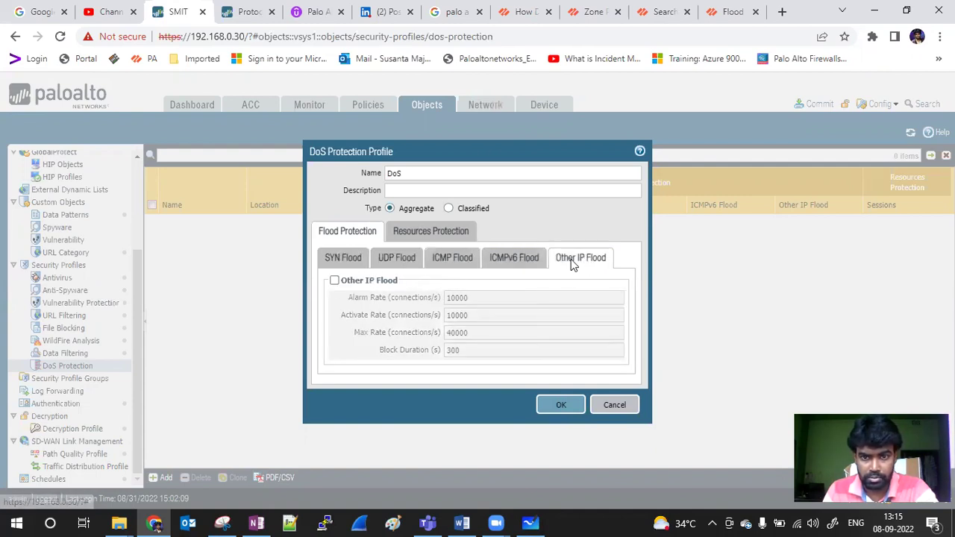
click(334, 281)
Check the Resources Protection settings, then examine the alarm, activate and max rates for Other IP Flood.
click(432, 233)
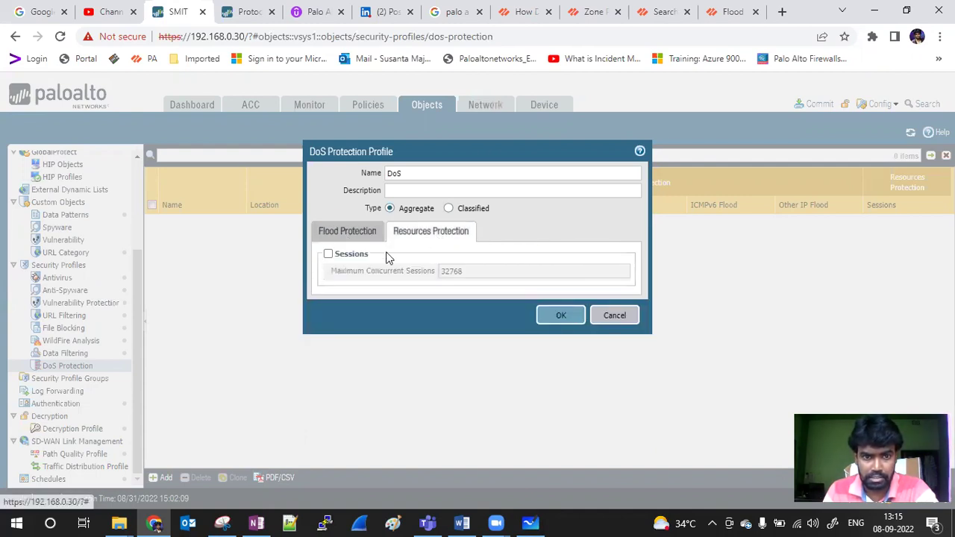
click(341, 235)
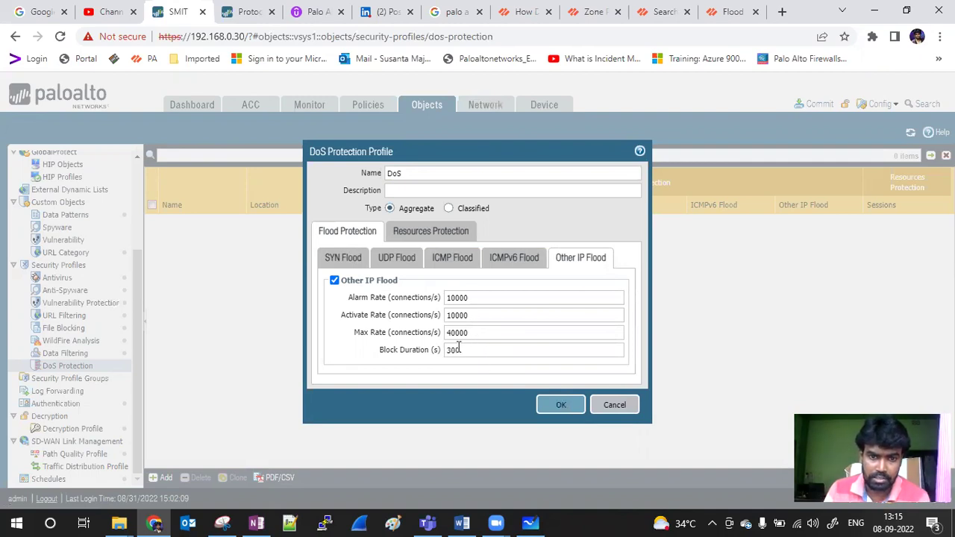
drag(349, 298, 448, 298)
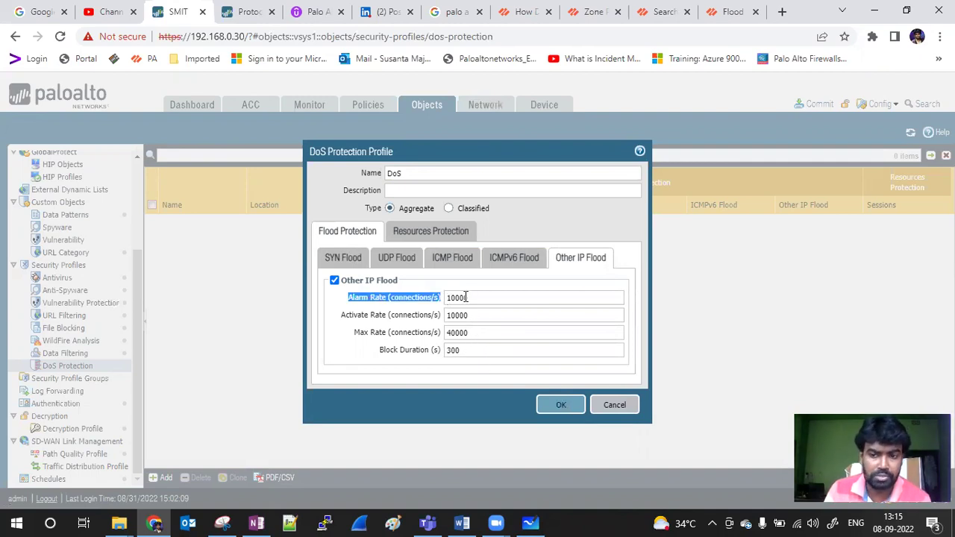
click(415, 300)
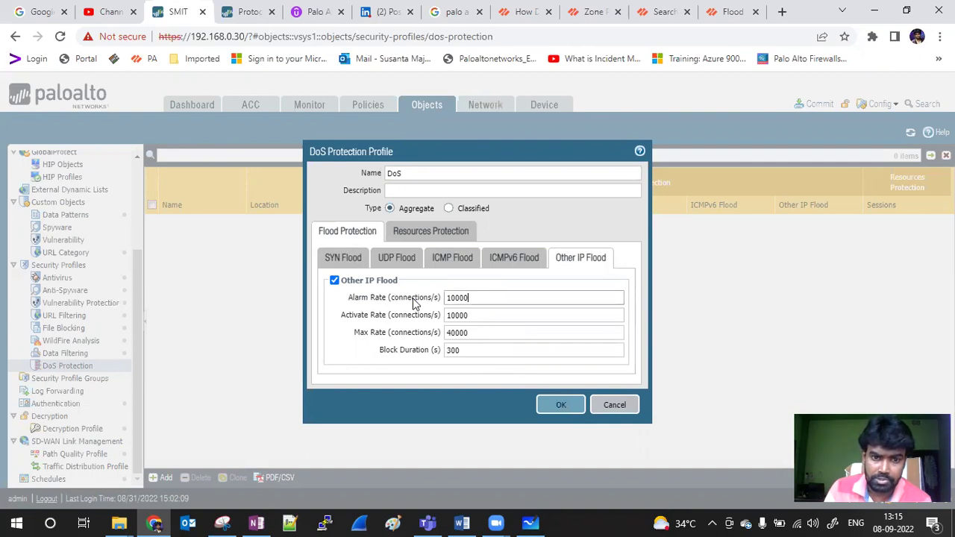
drag(336, 318, 440, 340)
double_click(359, 339)
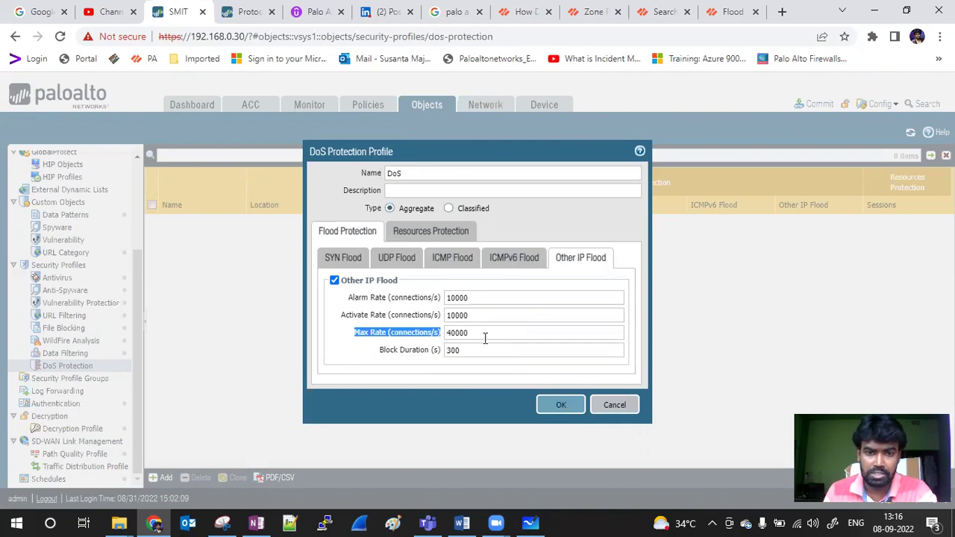
drag(485, 338, 446, 336)
Review the thresholds of each flood type and save the DoS Protection profile.
click(396, 263)
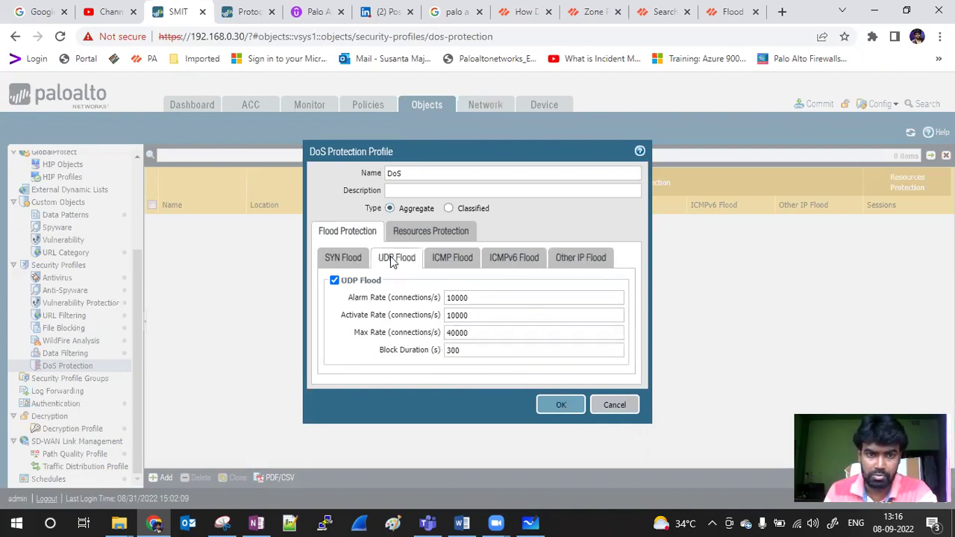
click(445, 261)
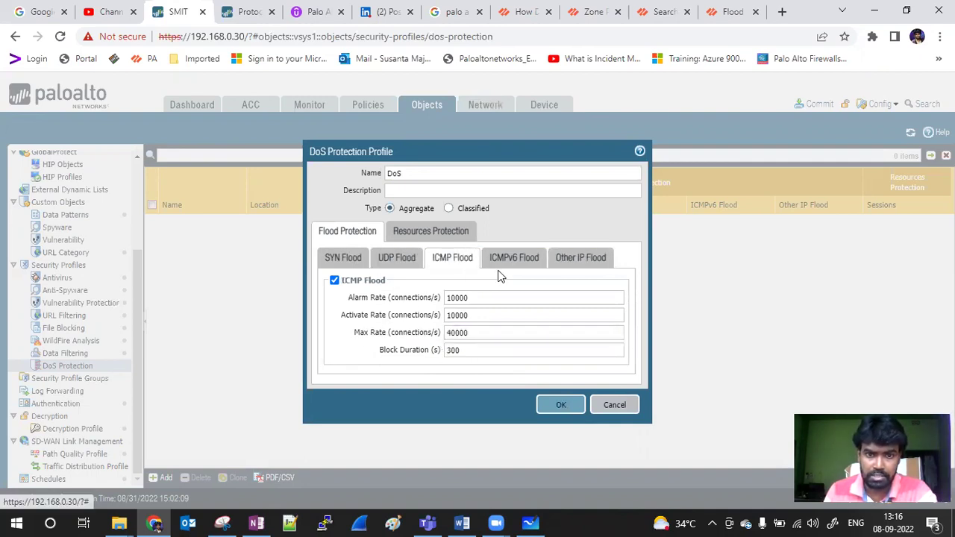
click(509, 266)
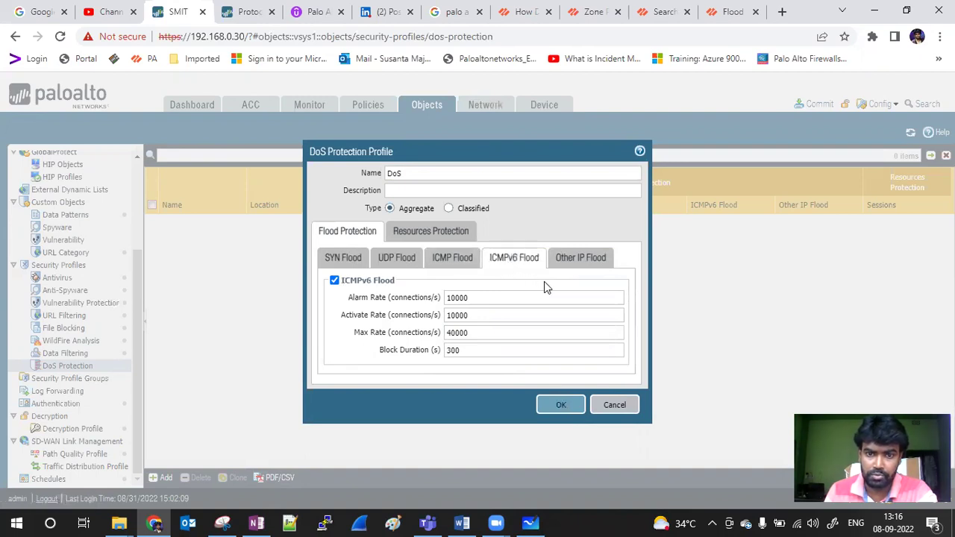
click(571, 265)
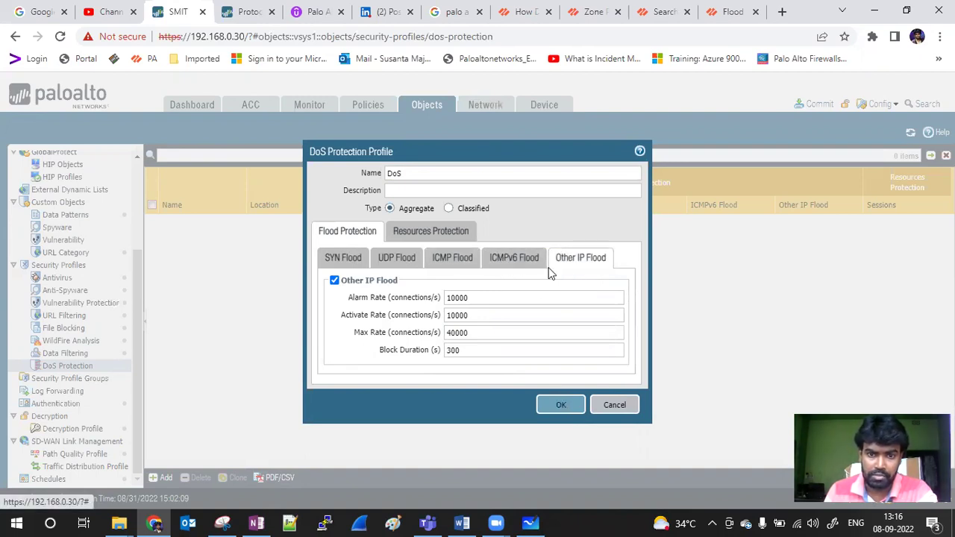
click(348, 261)
click(560, 422)
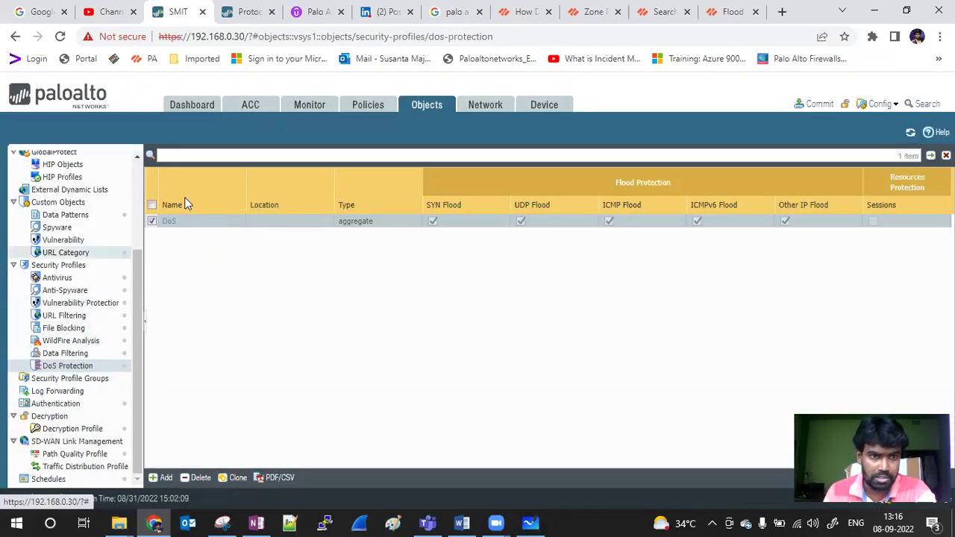
View the zone protection network profiles, then start a new DoS Protection policy rule.
click(482, 110)
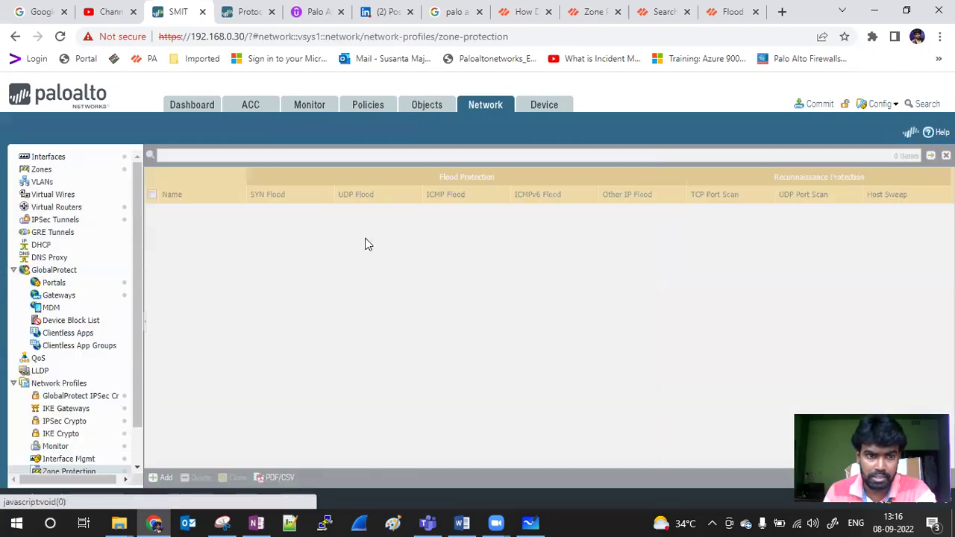
click(68, 473)
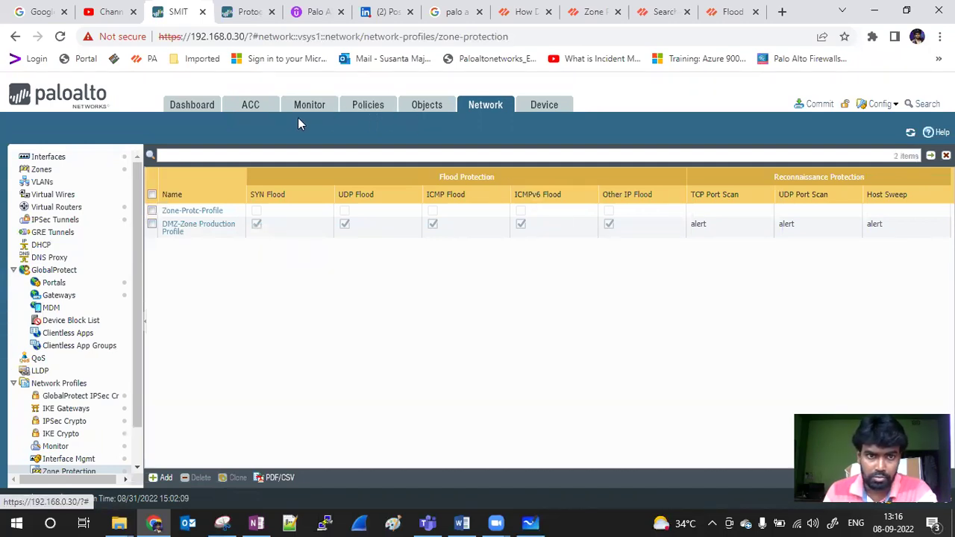
click(375, 107)
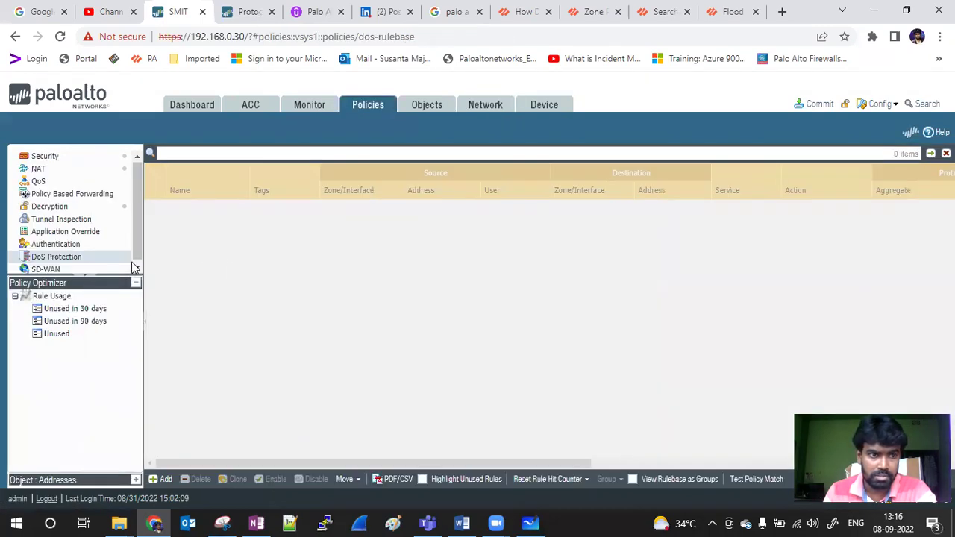
click(163, 482)
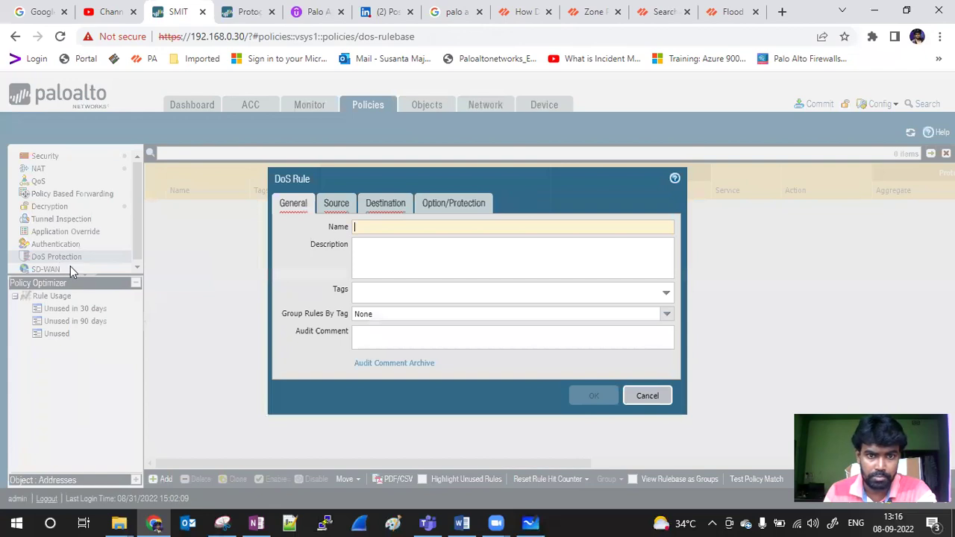
Name the new DoS rule DoS Protection, correcting the misspelled second word.
text(DO)
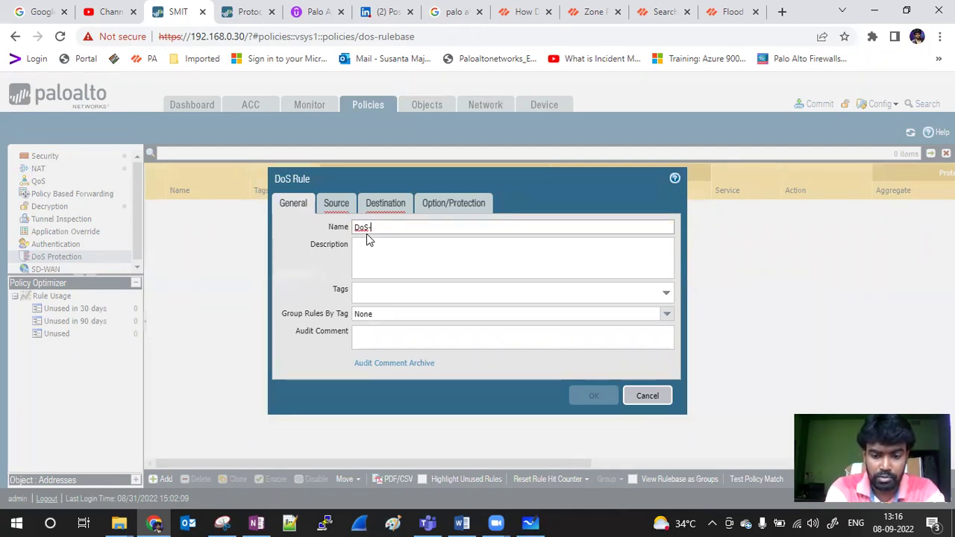
text(-Protuction)
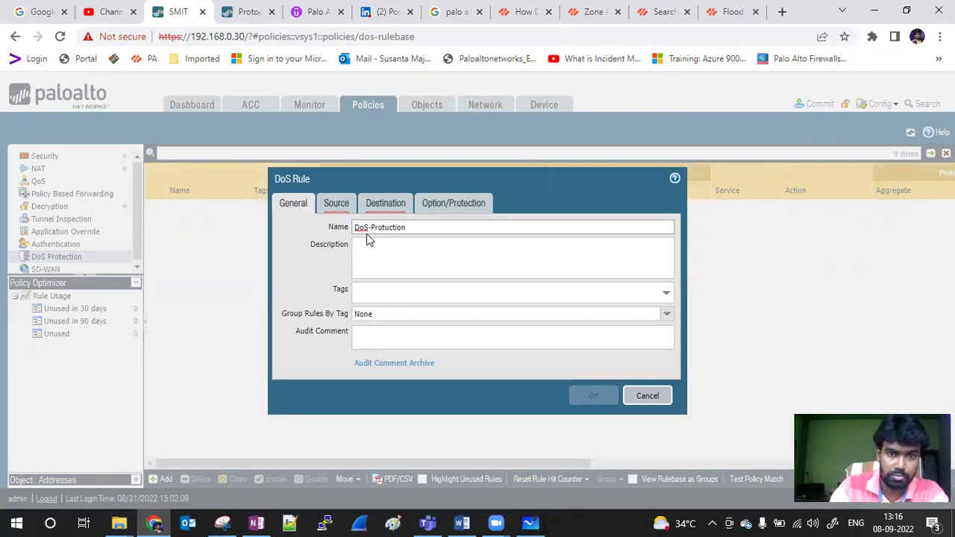
right_click(399, 227)
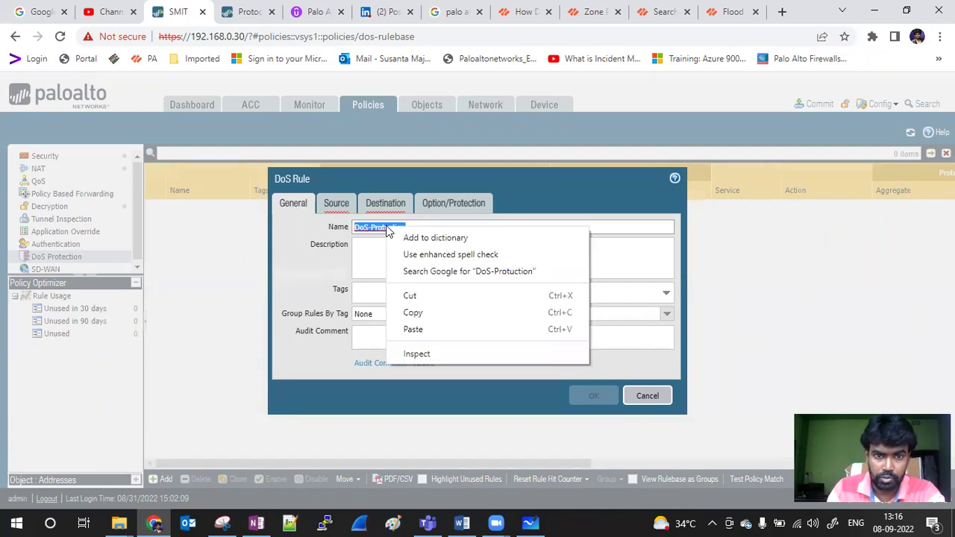
key(Escape)
click(373, 229)
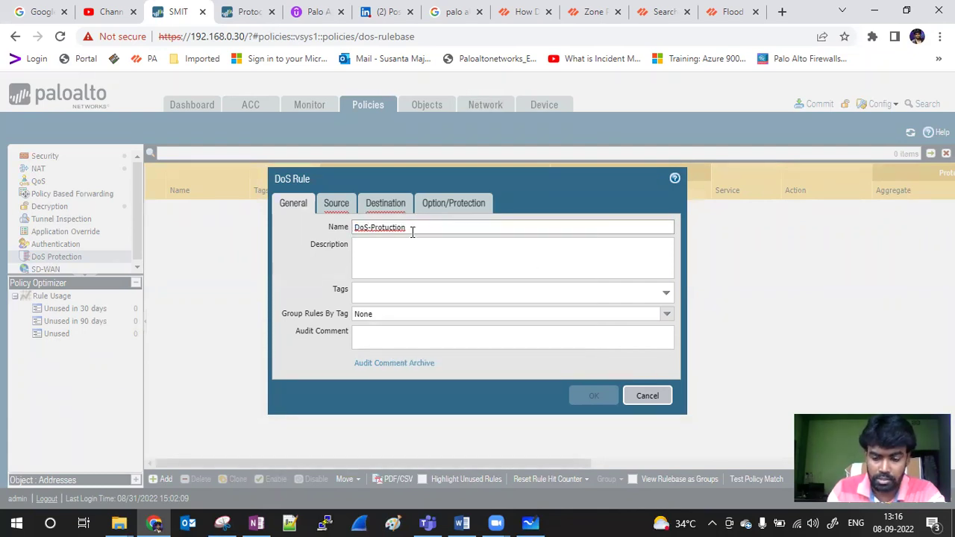
key(BackSpace)
right_click(403, 226)
click(423, 233)
drag(423, 227, 372, 230)
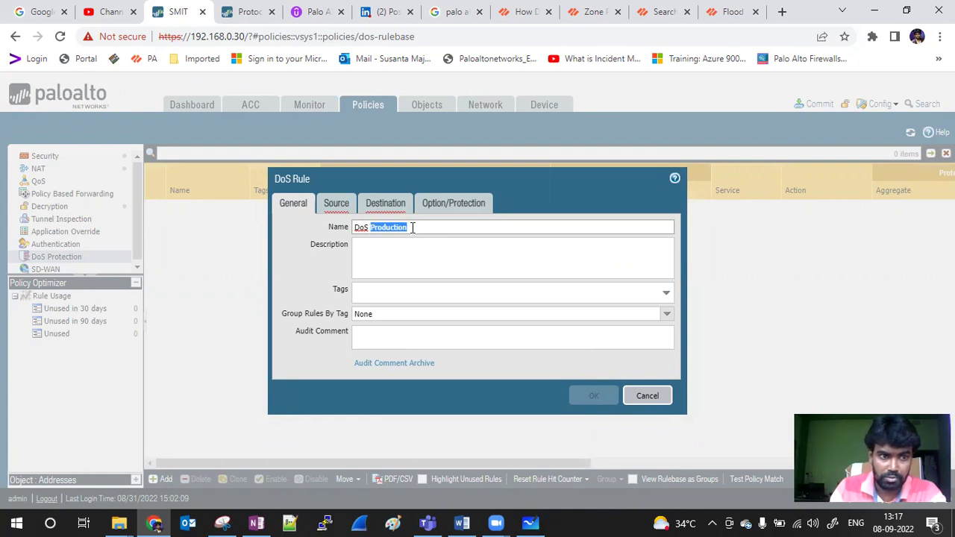
key(BackSpace)
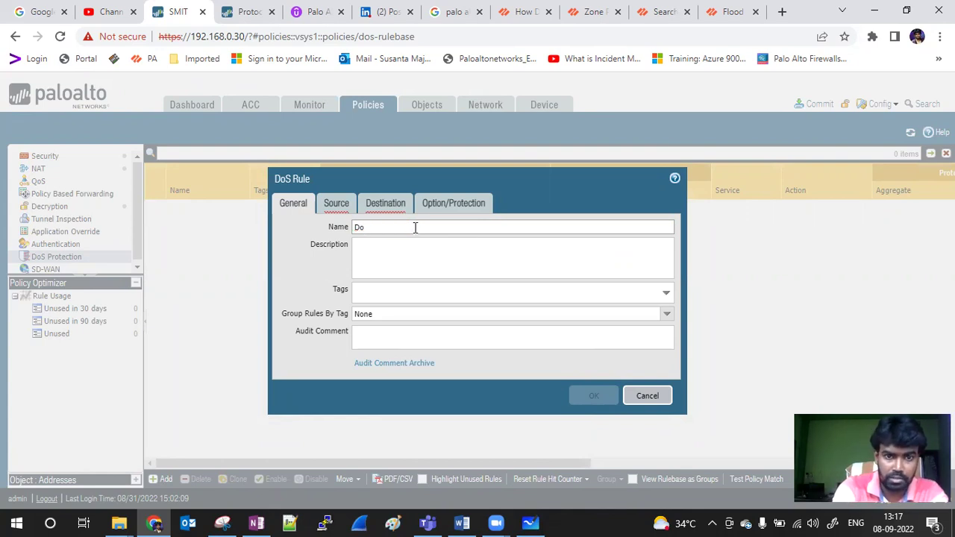
text(Protection)
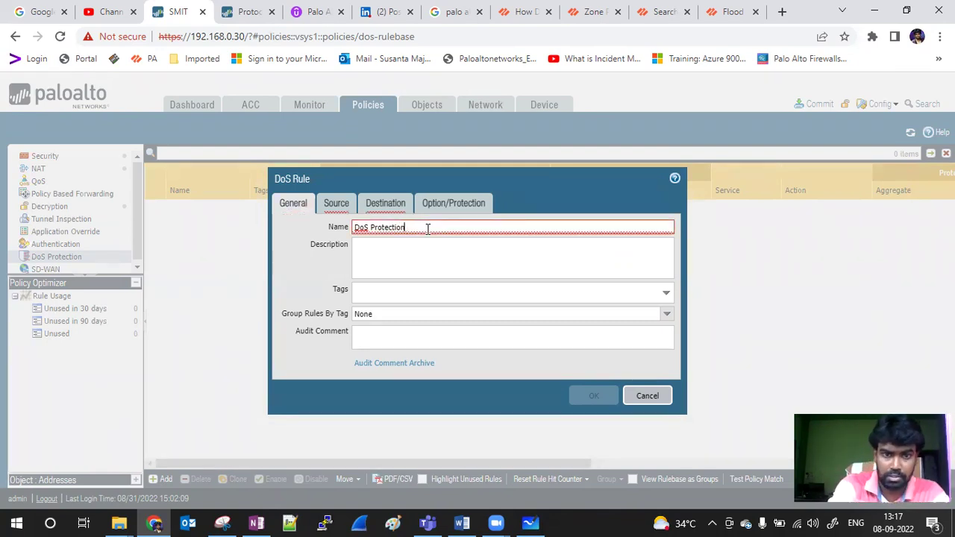
click(430, 246)
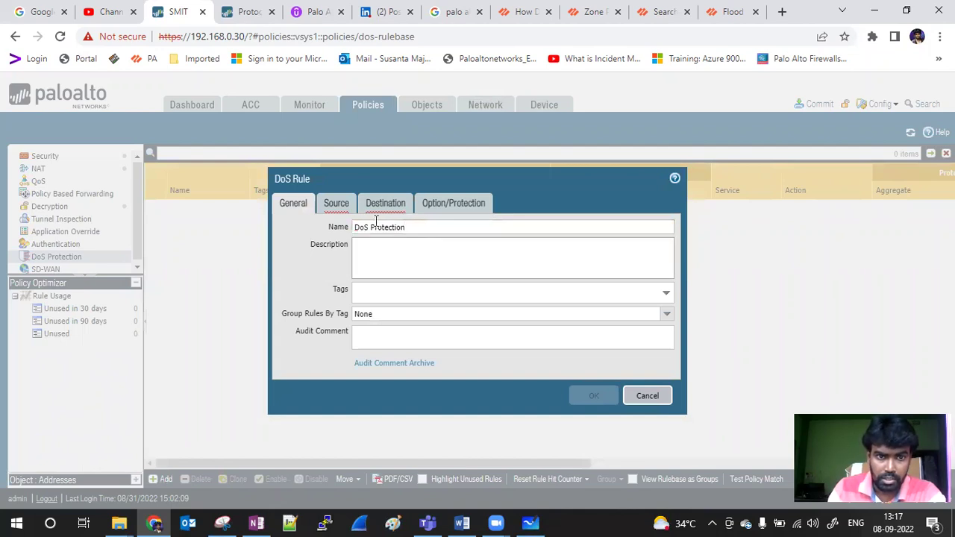
In the rule's source settings, try Interface as the source type and switch back to Zone.
click(336, 209)
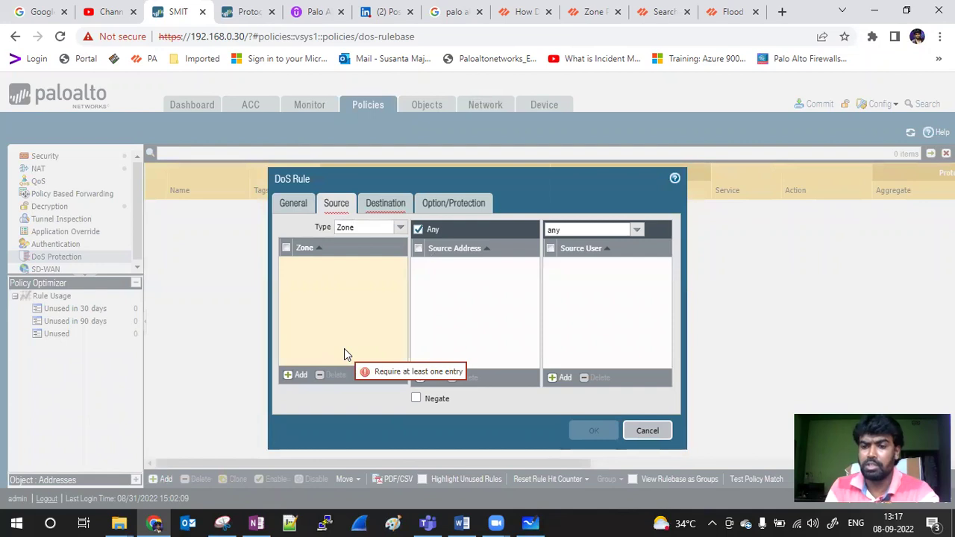
click(400, 228)
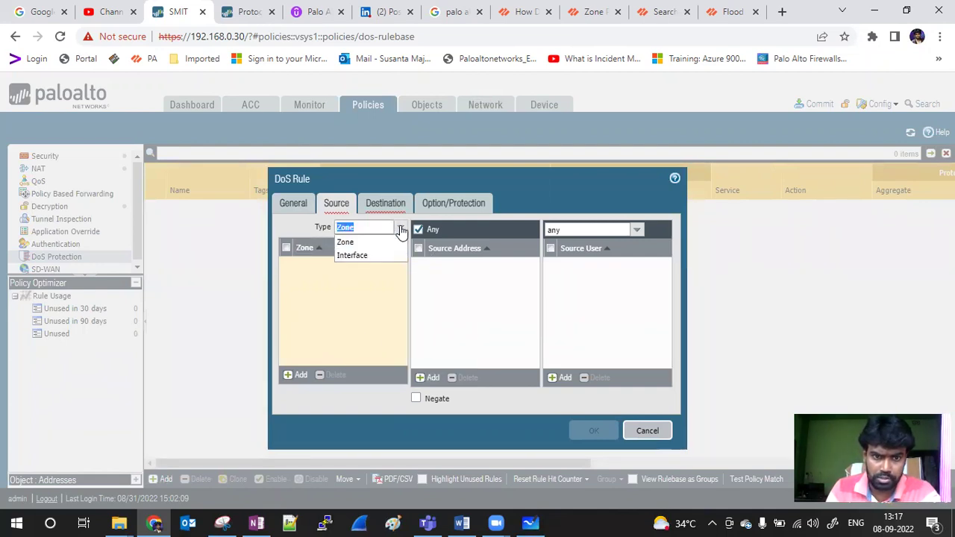
click(357, 256)
click(399, 229)
click(368, 241)
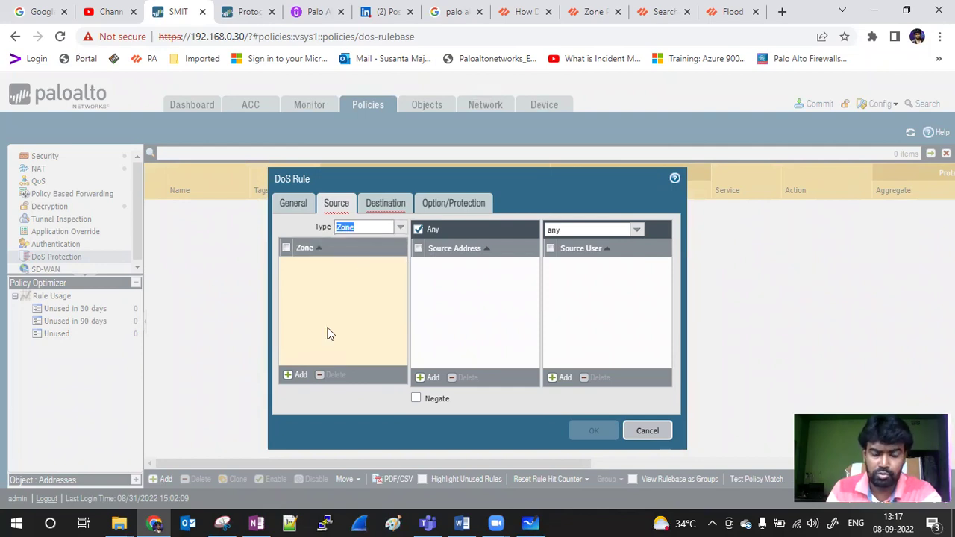
Add the WAN zone to the rule's source zones, then remove that entry.
click(296, 375)
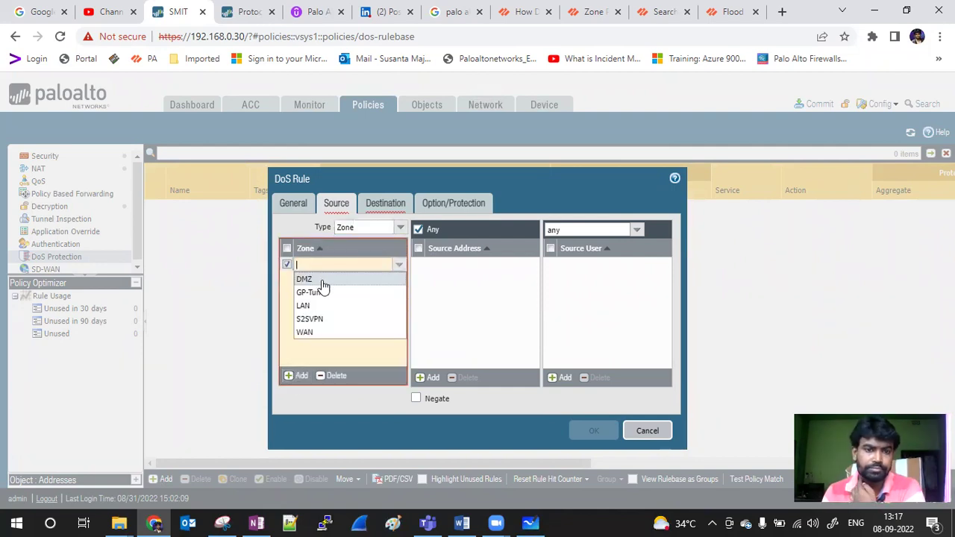
click(314, 333)
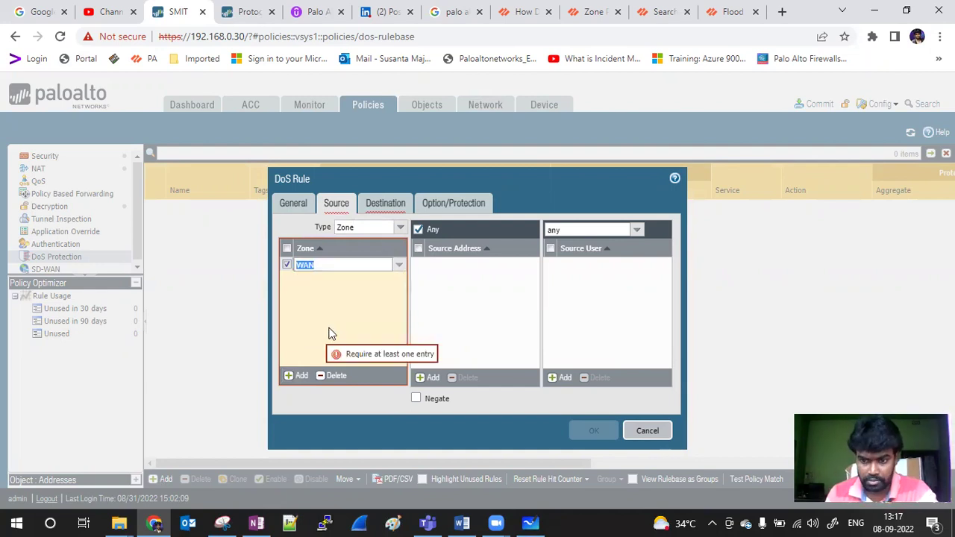
click(399, 265)
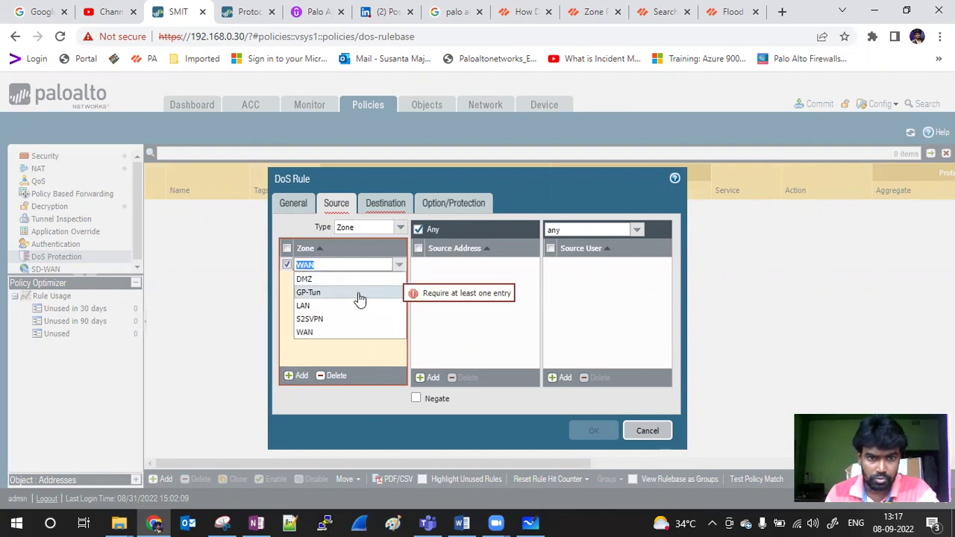
click(450, 311)
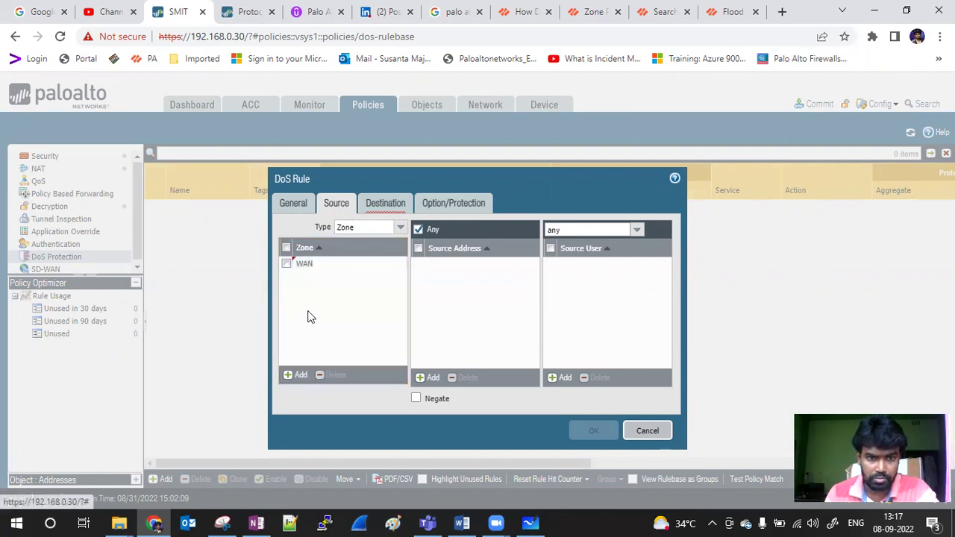
click(287, 264)
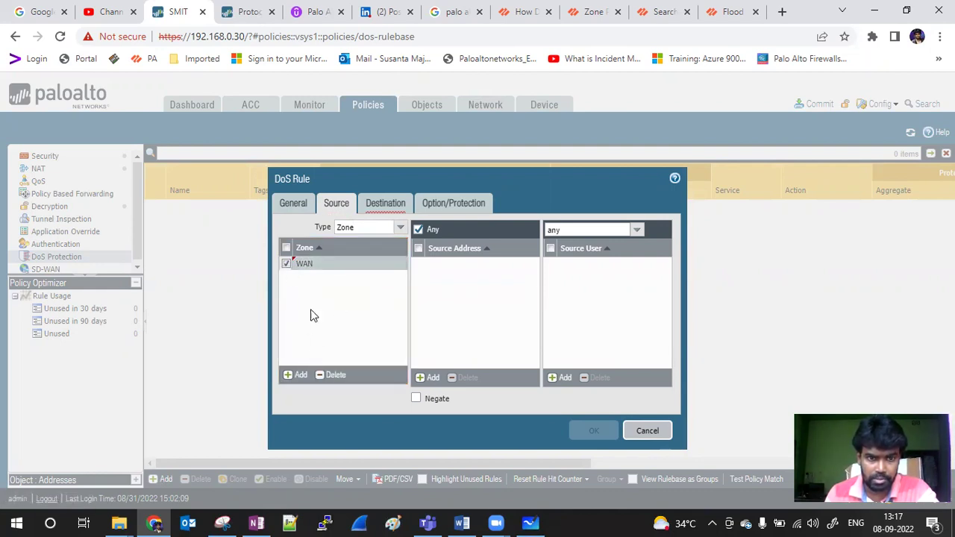
click(331, 374)
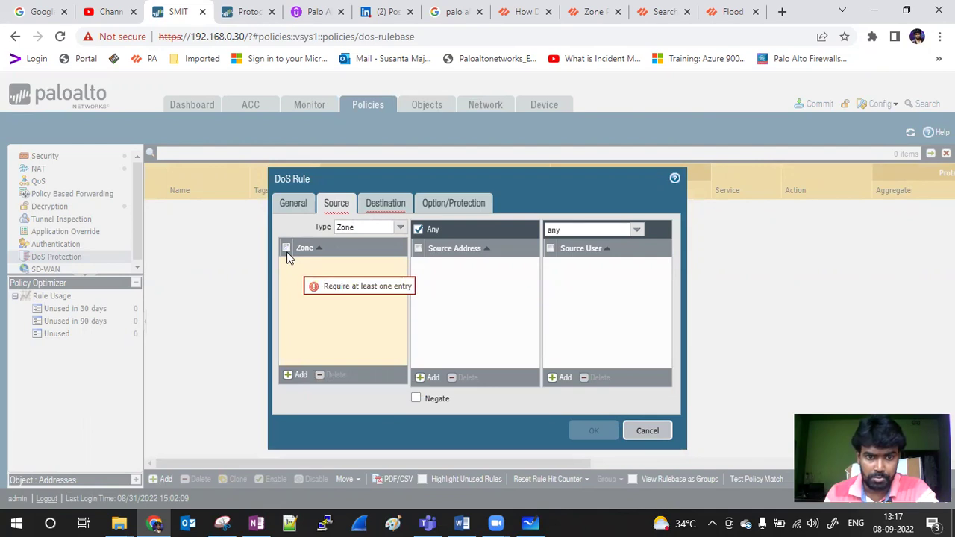
Keep the rule's source type as Zone and add WAN as the source zone.
click(393, 229)
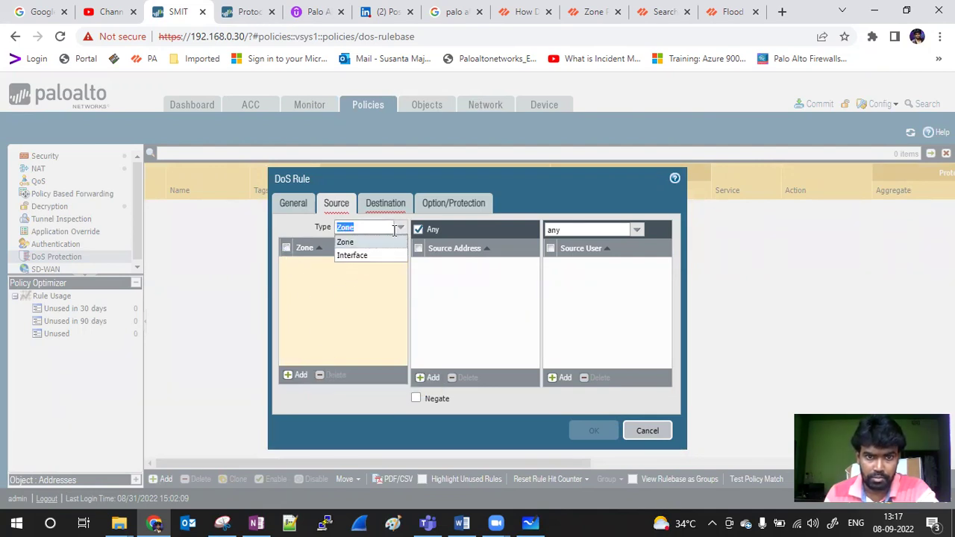
click(363, 243)
click(292, 379)
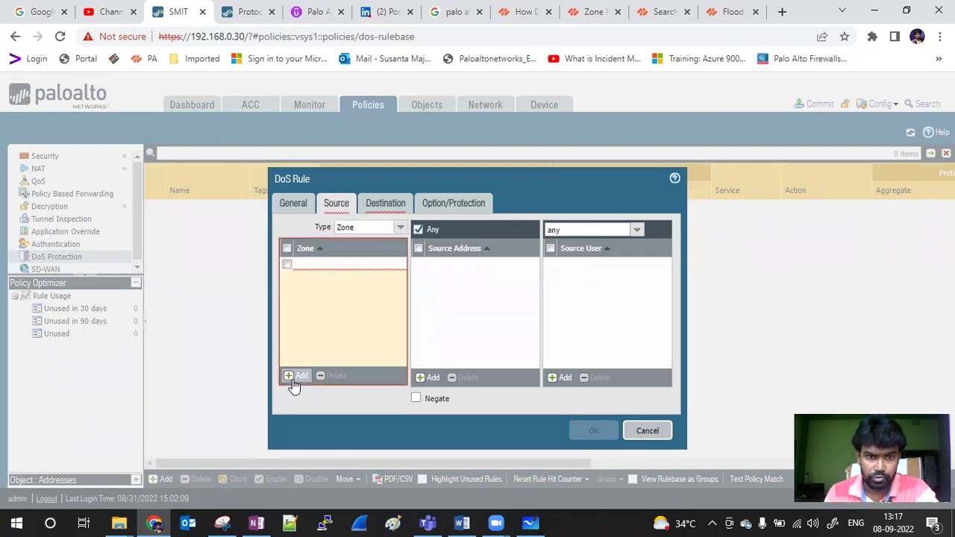
click(307, 321)
click(398, 323)
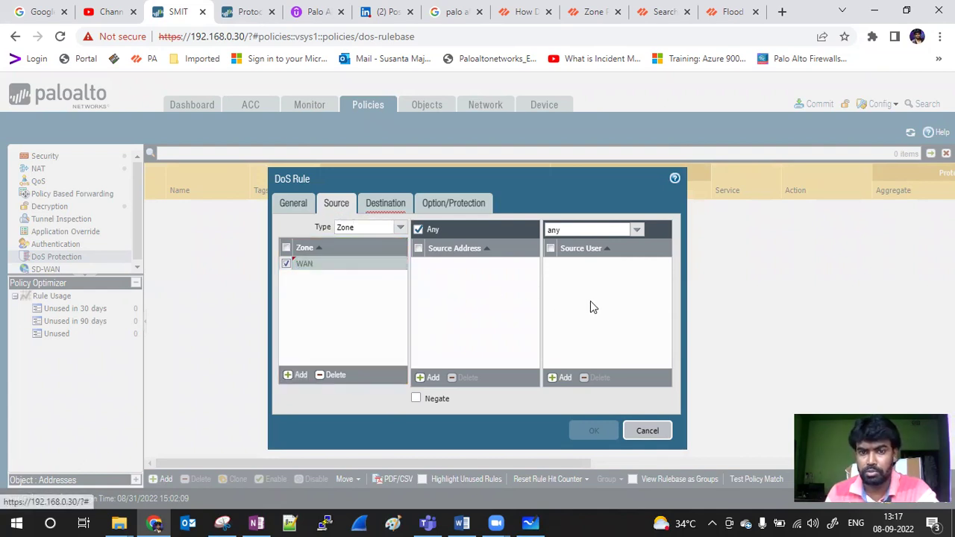
Add DMZ as the destination zone of the DoS rule.
click(375, 206)
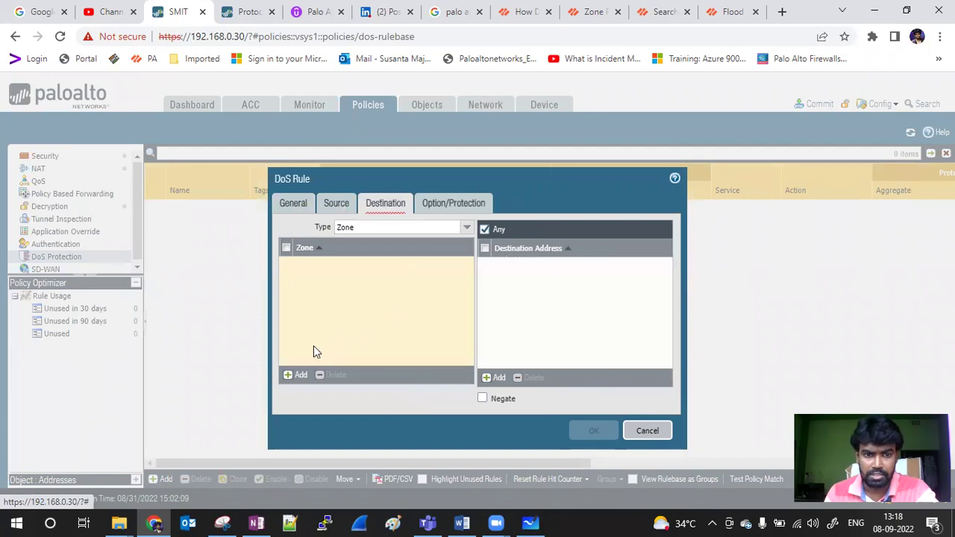
click(297, 375)
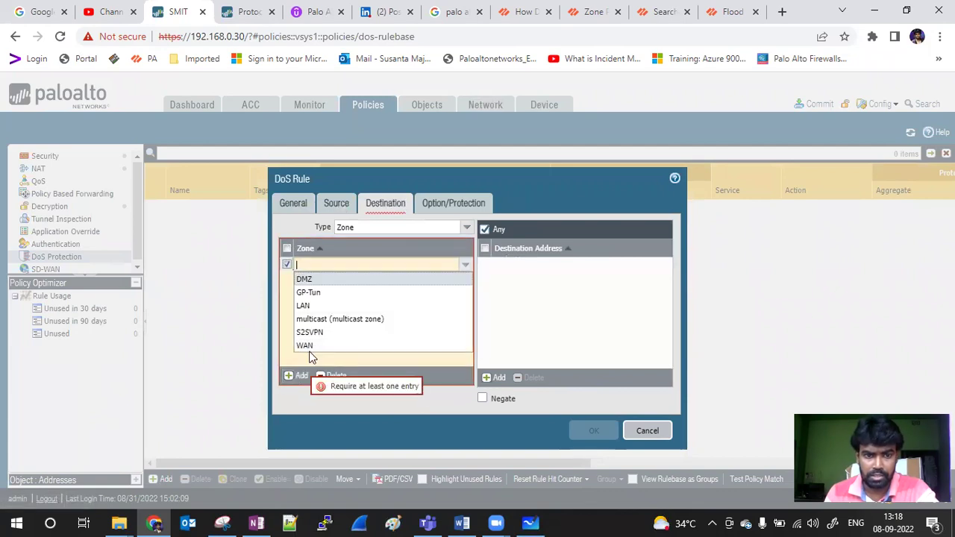
click(319, 280)
click(542, 299)
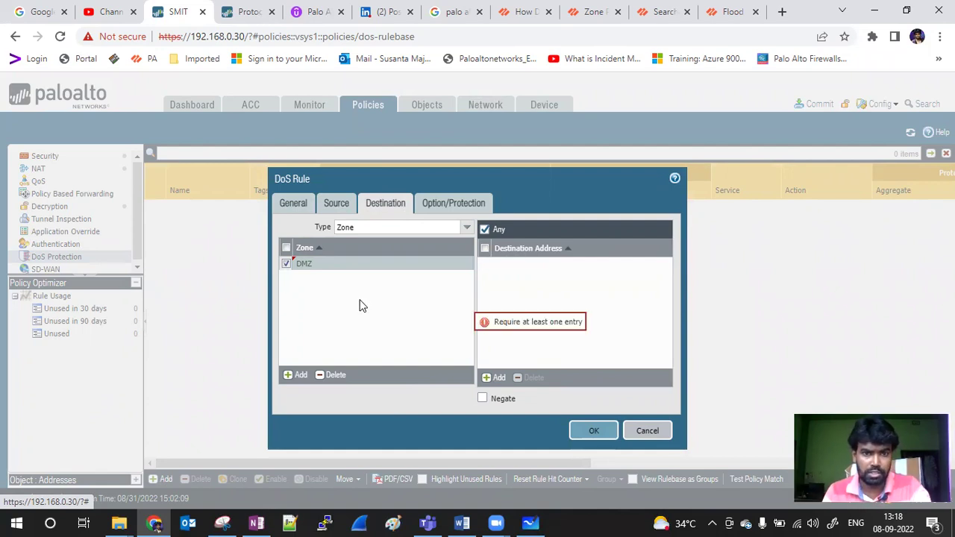
Check the rule's schedule and log forwarding choices, and set its Aggregate profile to DoS.
click(449, 204)
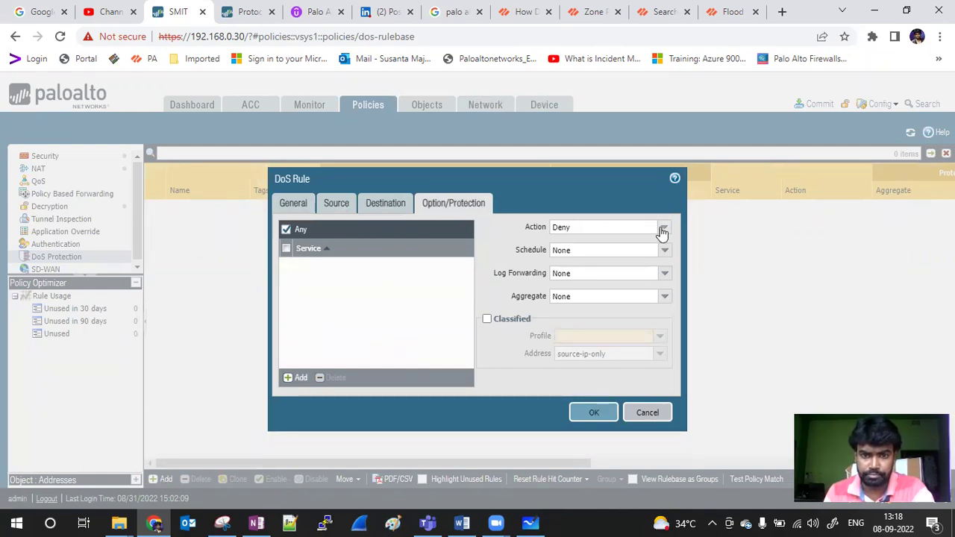
click(664, 251)
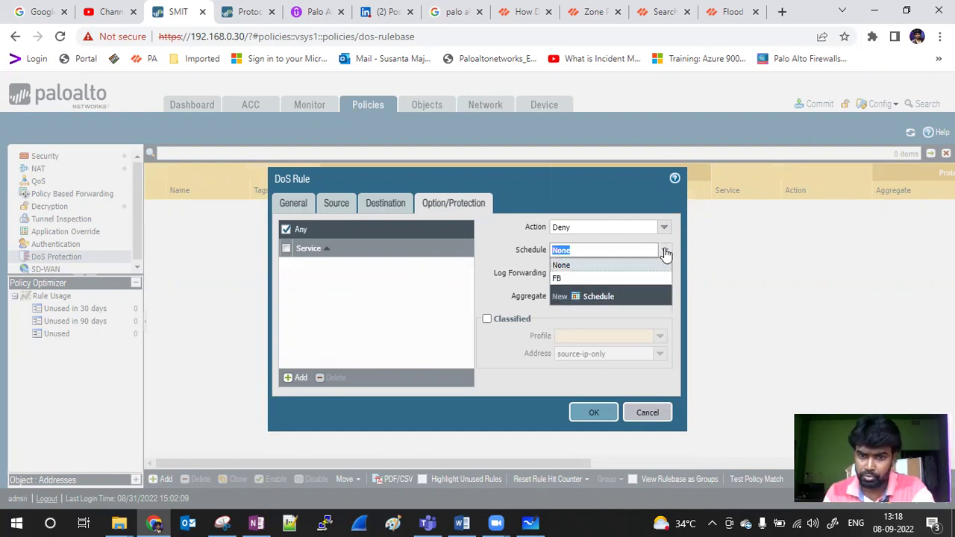
click(513, 276)
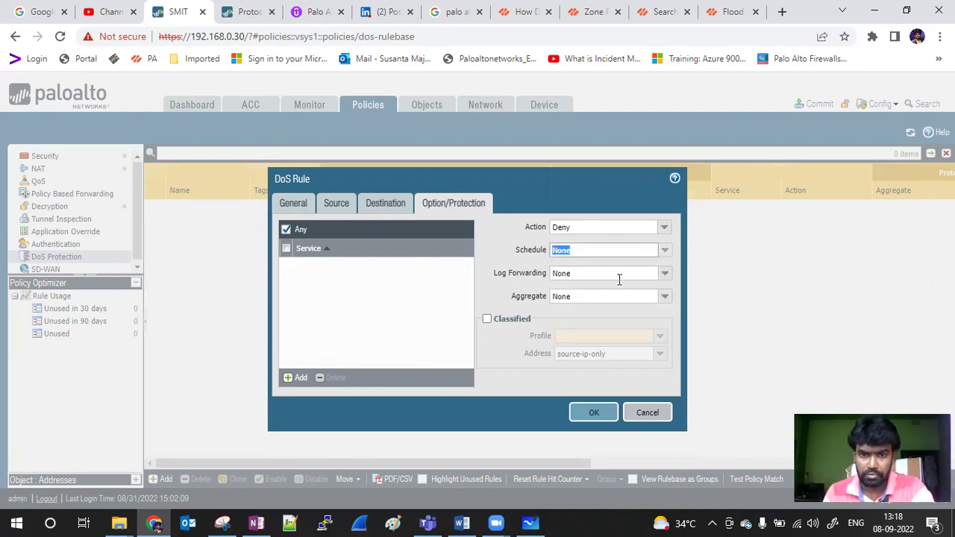
click(664, 274)
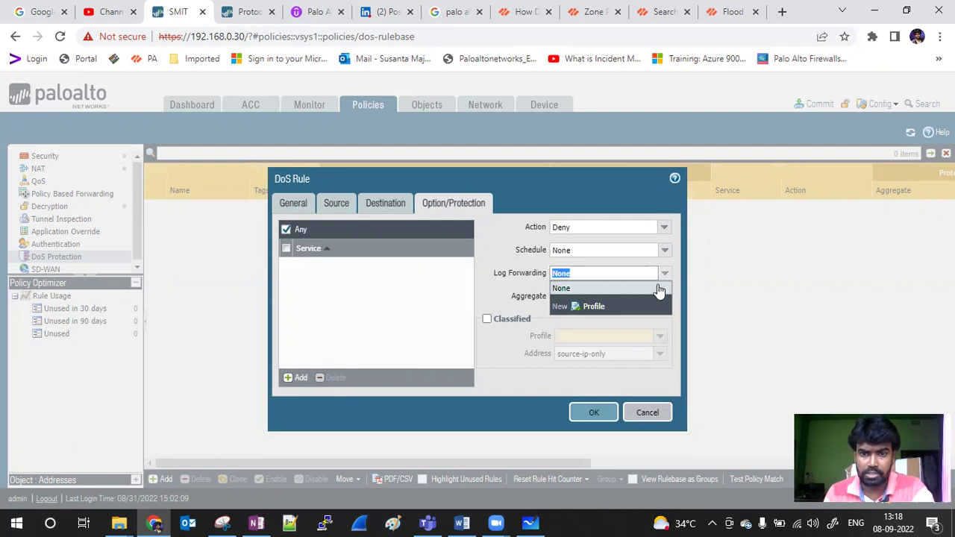
click(499, 262)
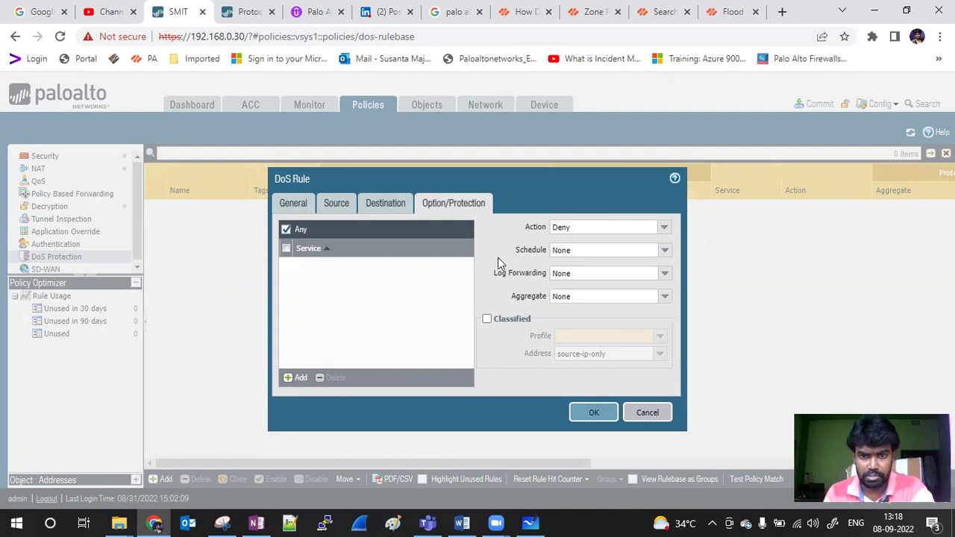
click(664, 298)
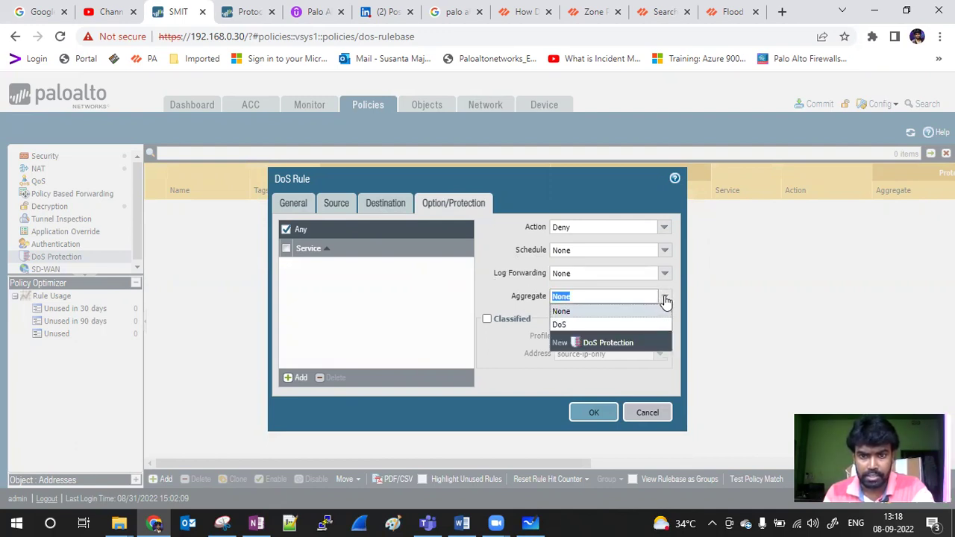
click(594, 326)
click(506, 275)
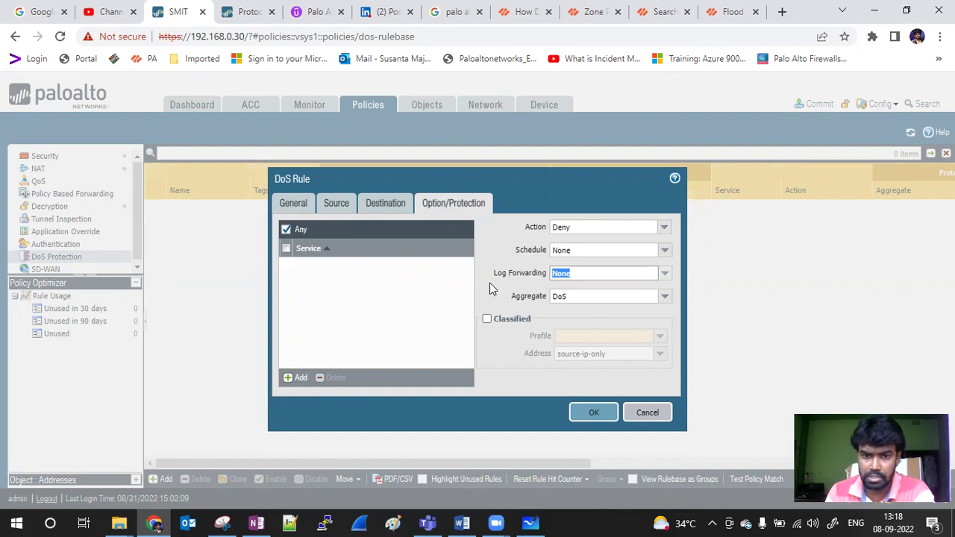
click(593, 296)
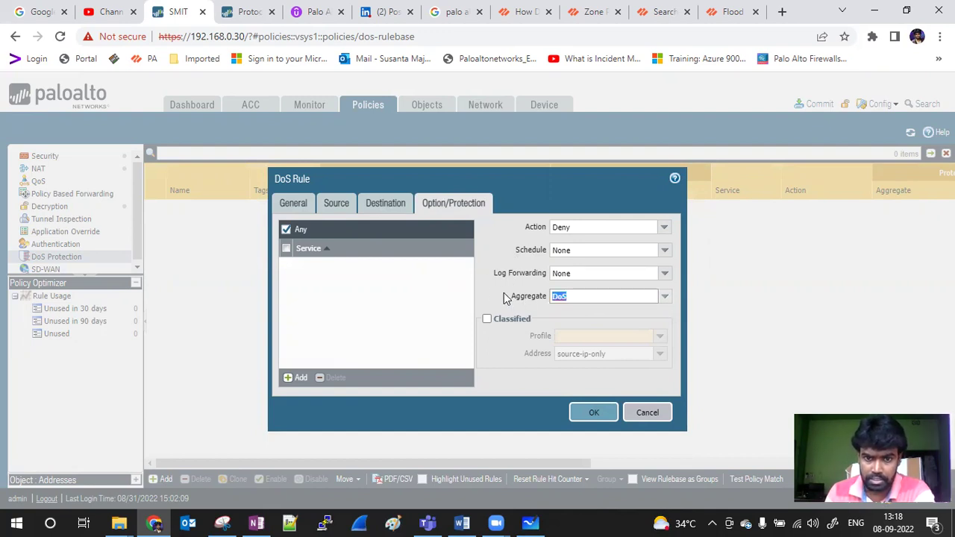
Try Classified protection for the rule, check its profile and address options, and disable it again.
click(487, 320)
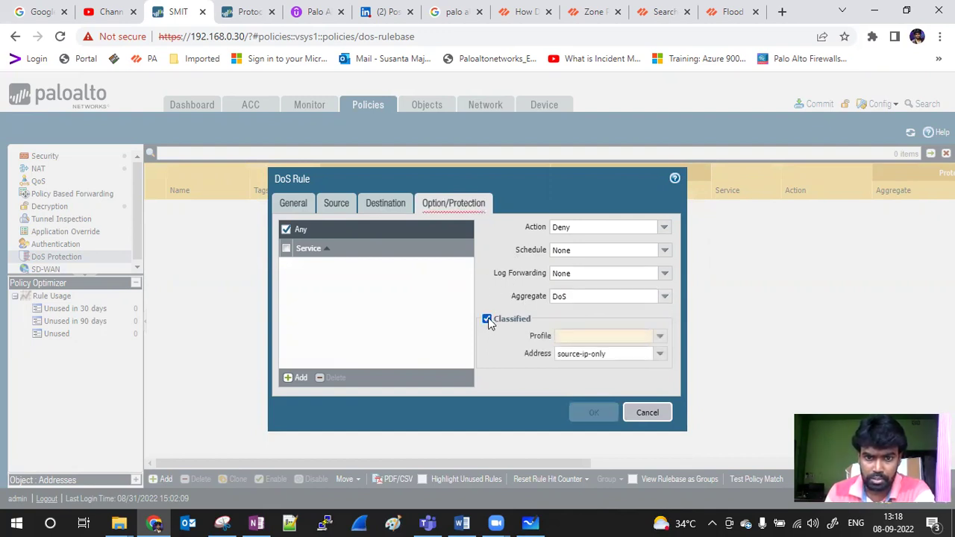
click(661, 338)
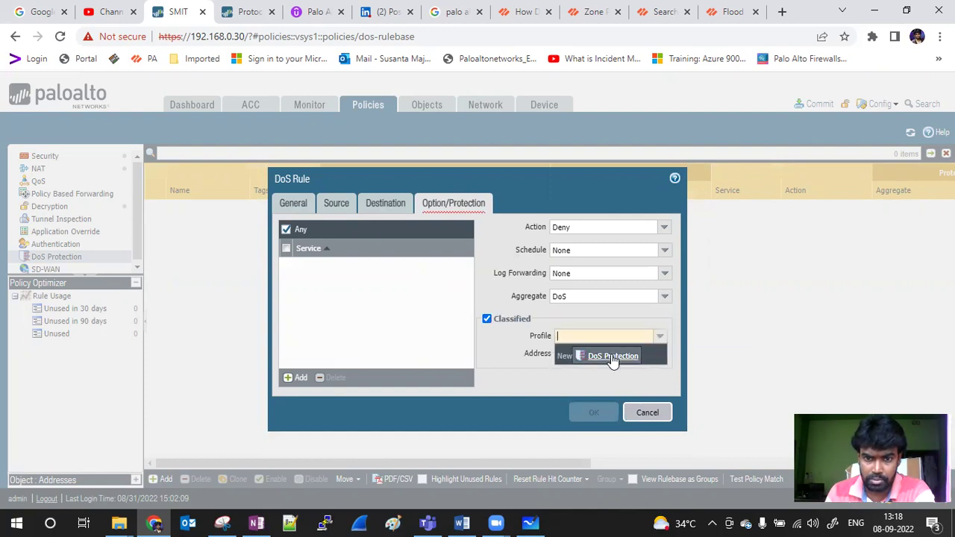
click(500, 340)
click(661, 357)
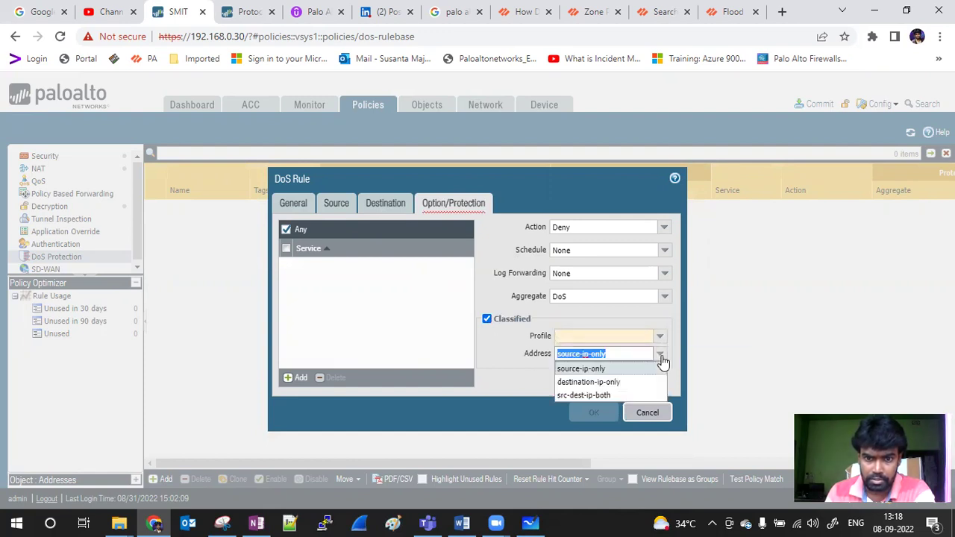
click(454, 328)
click(486, 318)
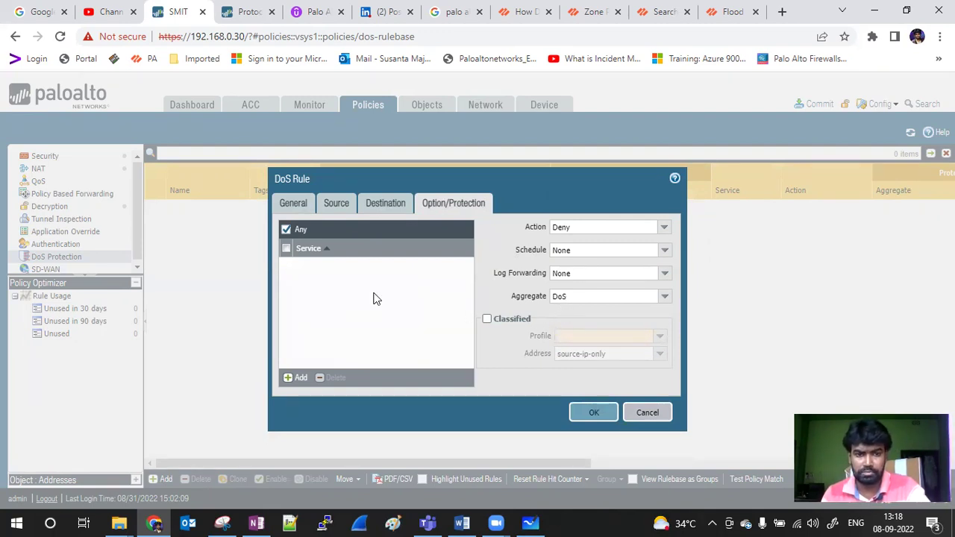
Check the services selectable for the rule, set the service back to Any, and save the rule.
click(299, 378)
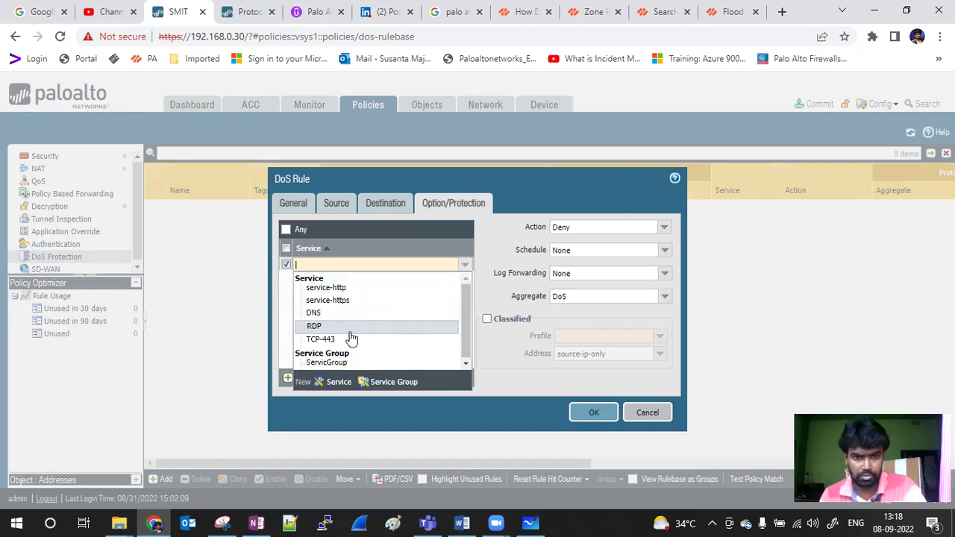
click(502, 418)
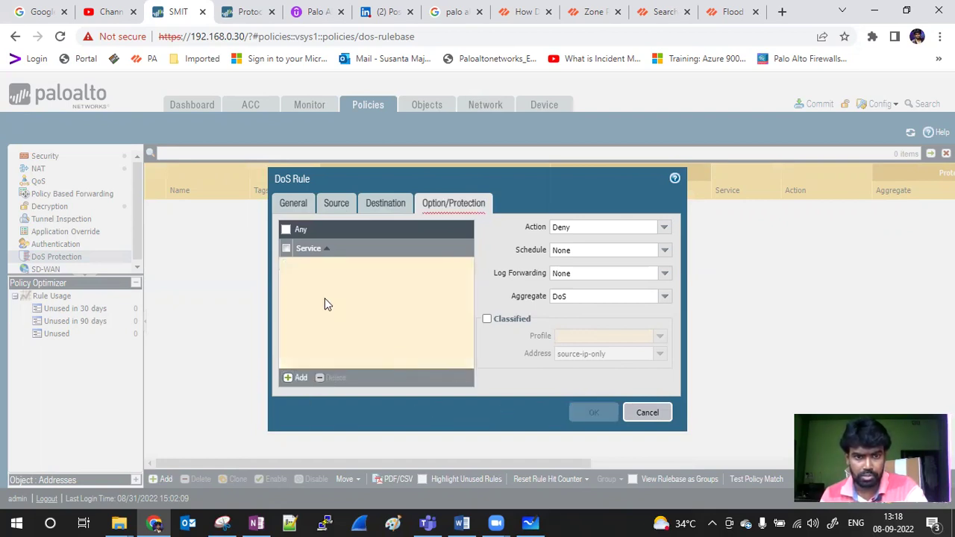
click(287, 229)
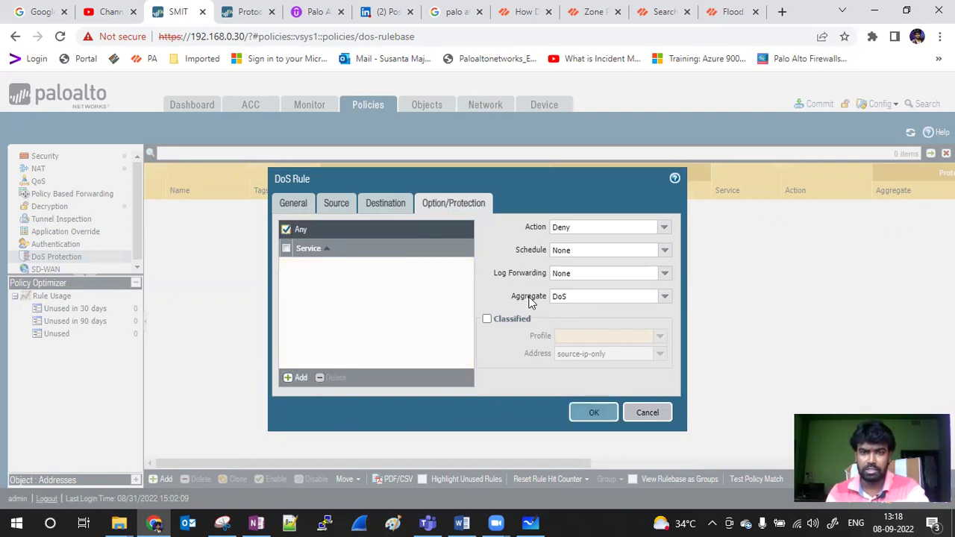
click(593, 412)
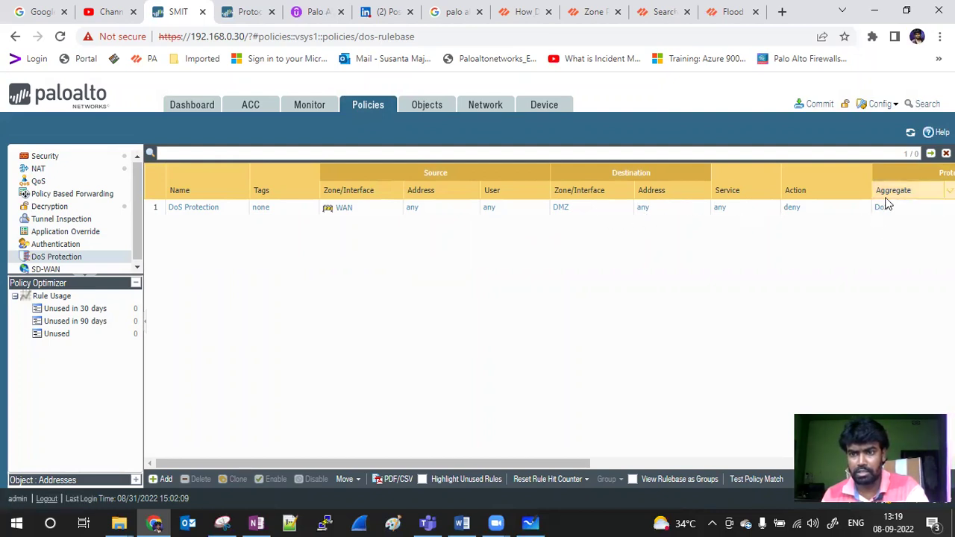
Start a new DoS Protection security profile of type Classified and name it DOS-Classified.
click(485, 106)
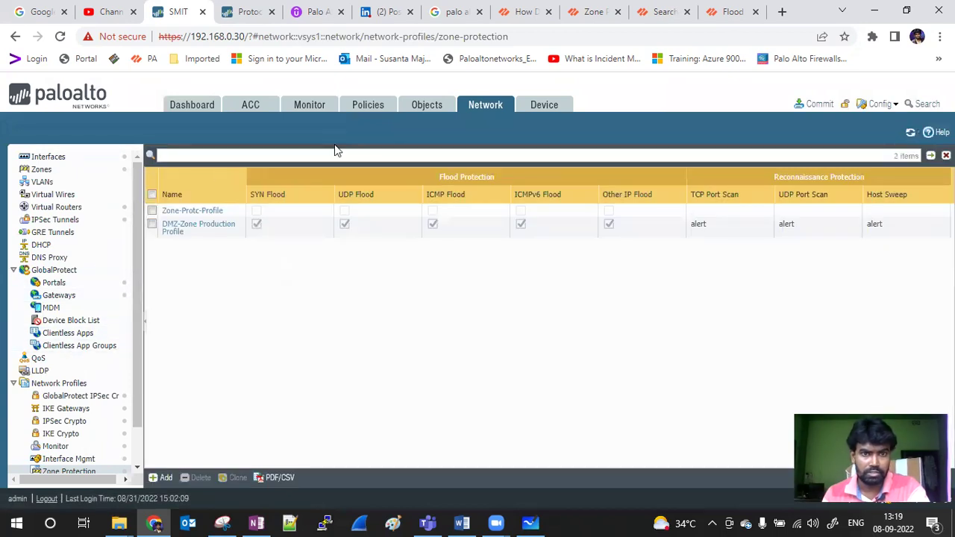
click(420, 108)
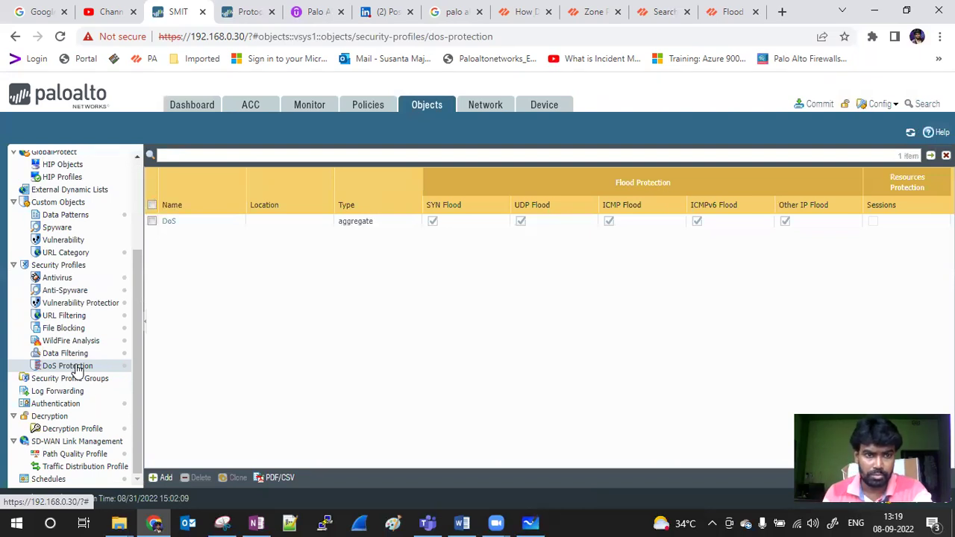
click(158, 478)
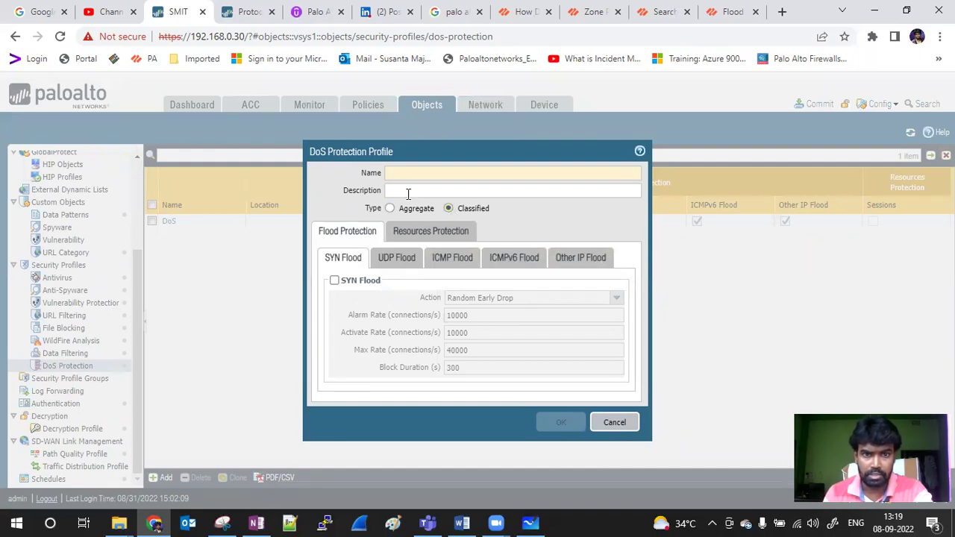
text(D)
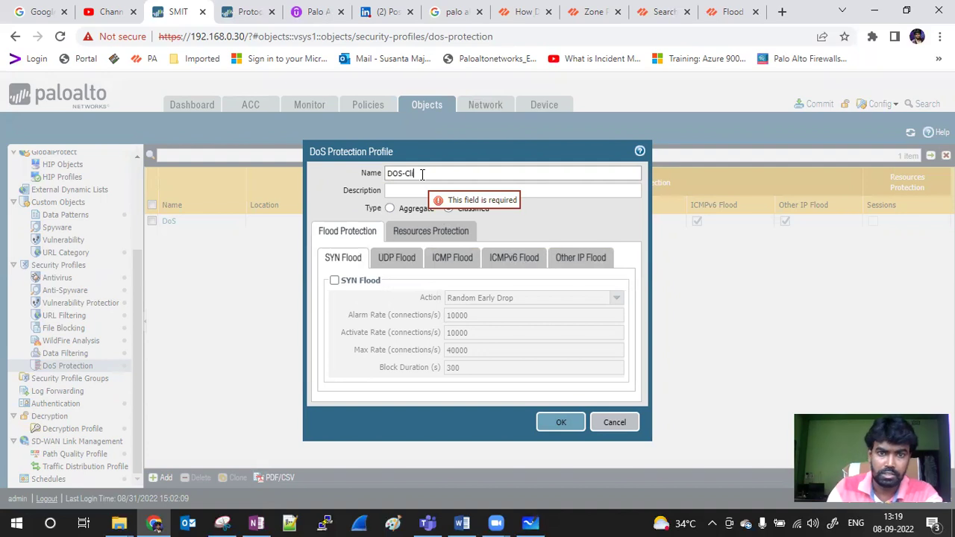
text(OS-Cl)
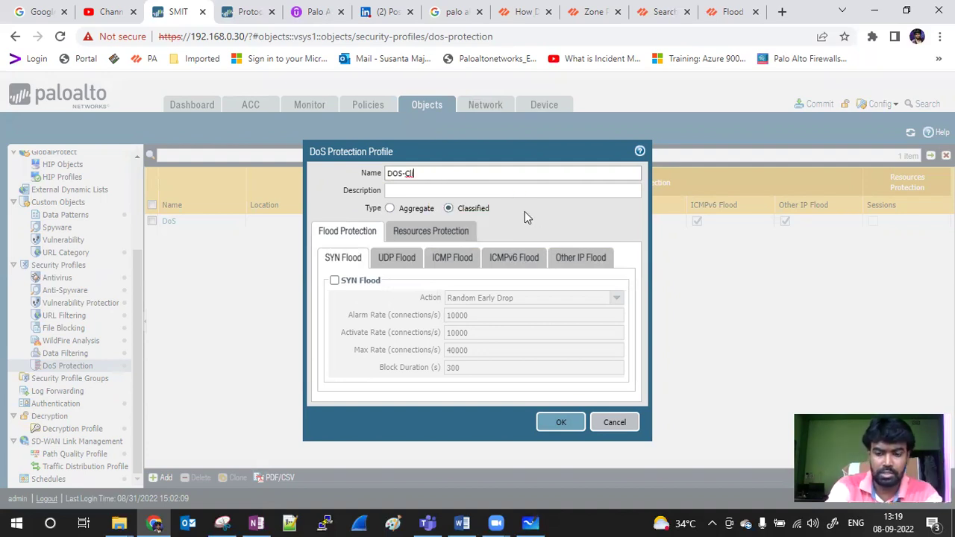
text(assified)
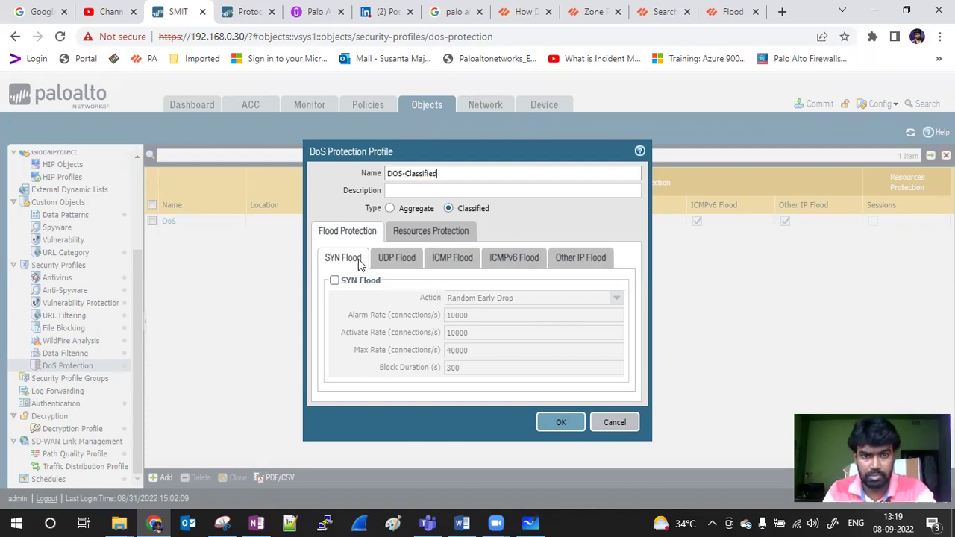
Enable SYN, UDP, ICMP, ICMPv6 and Other IP flood protection in the DOS-Classified profile and save it.
click(334, 280)
click(396, 257)
click(334, 281)
click(452, 257)
click(334, 280)
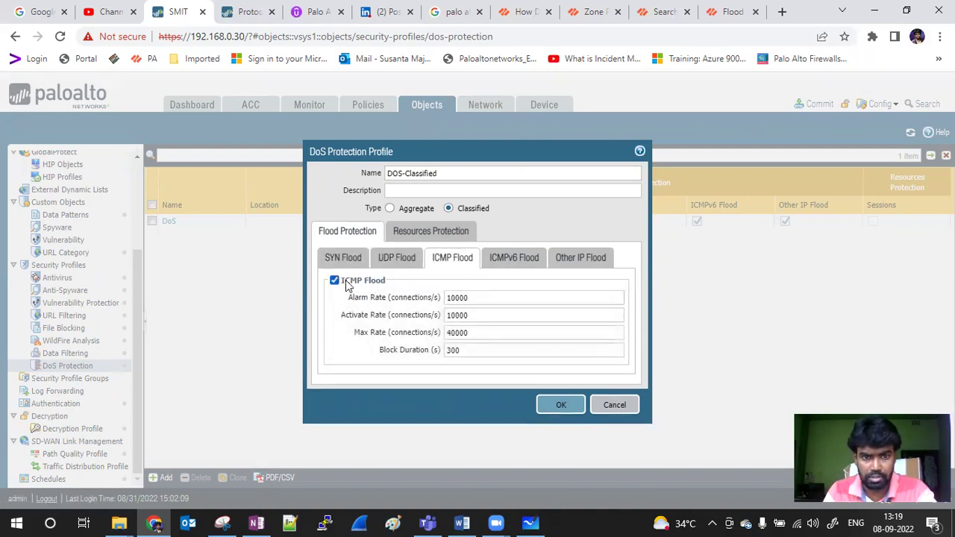
click(496, 260)
click(334, 281)
click(574, 259)
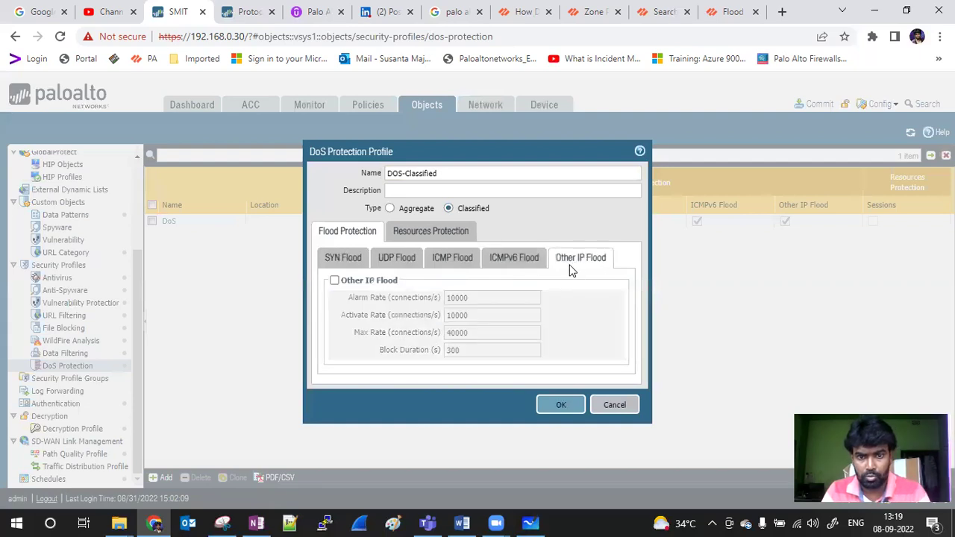
click(335, 280)
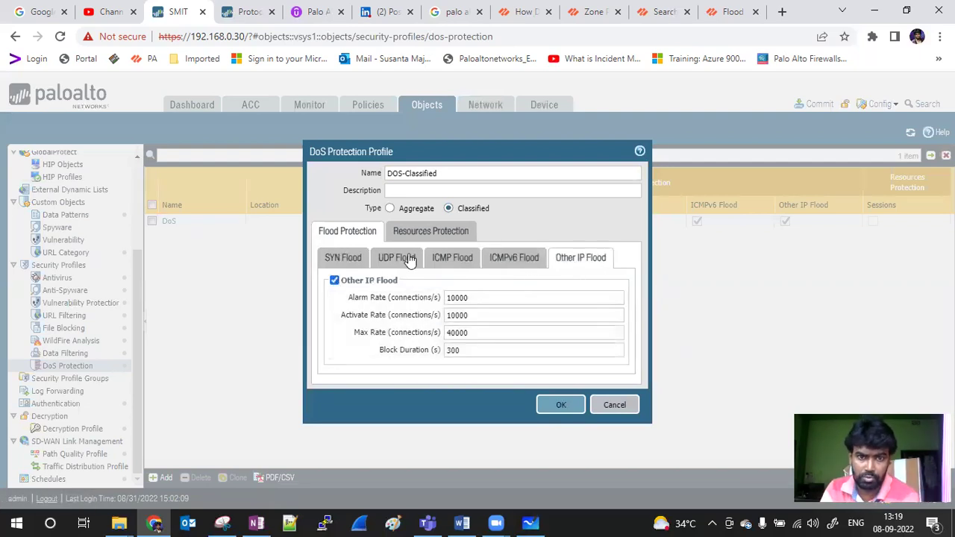
click(560, 408)
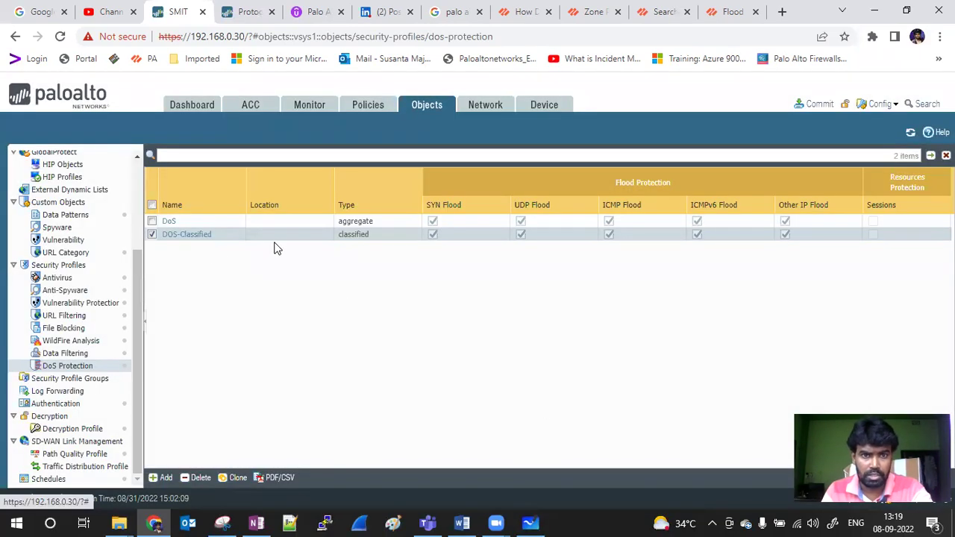
Open the DoS Protection policy rule and enable Classified protection with the DOS-Classified profile.
click(353, 108)
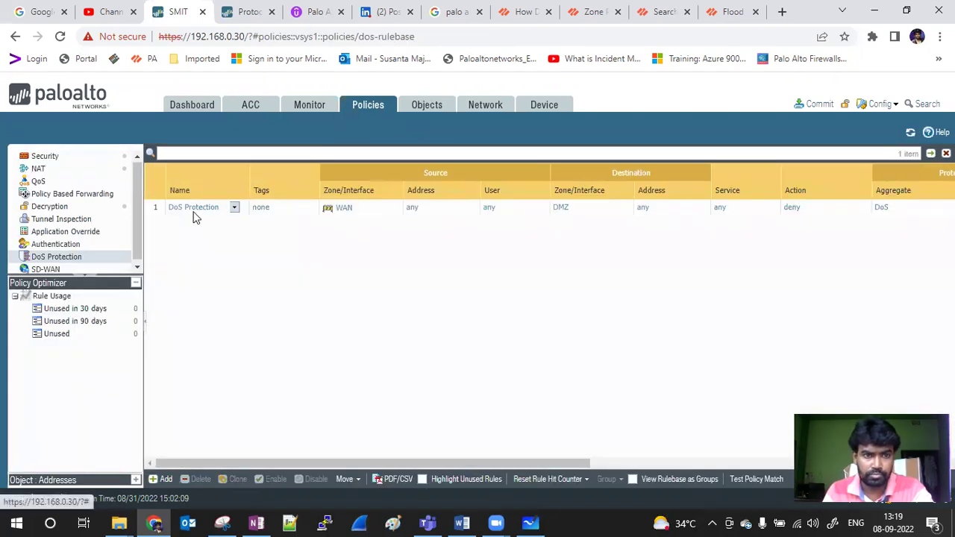
click(200, 209)
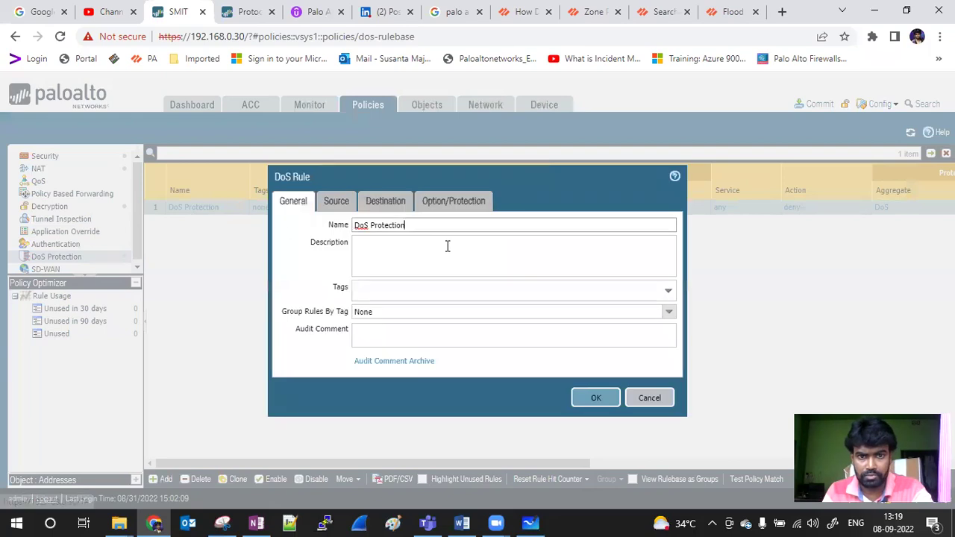
click(451, 203)
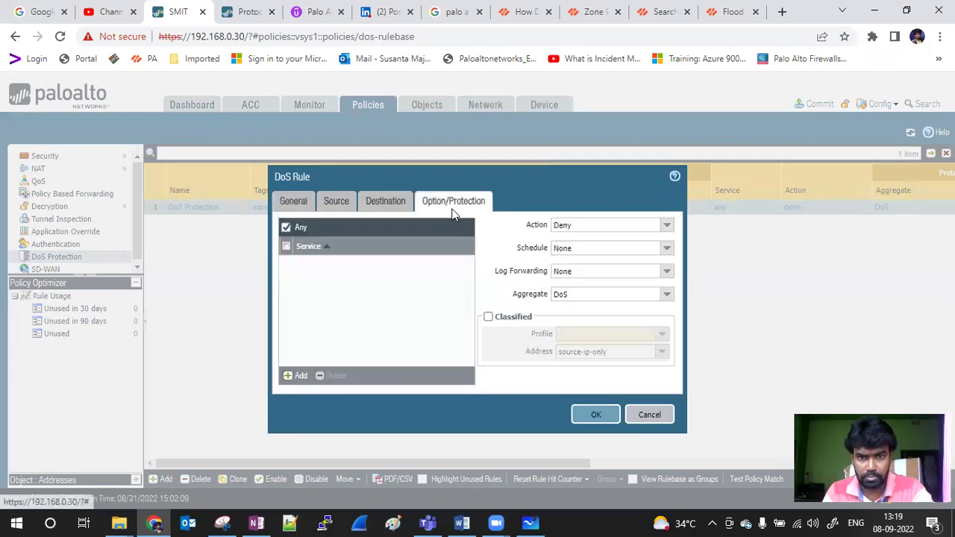
click(489, 318)
click(660, 335)
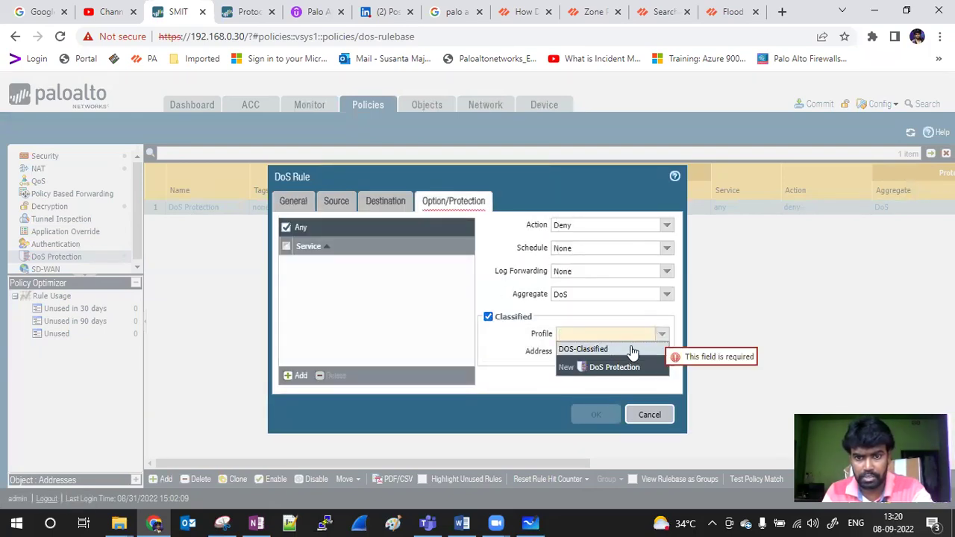
click(631, 350)
click(498, 348)
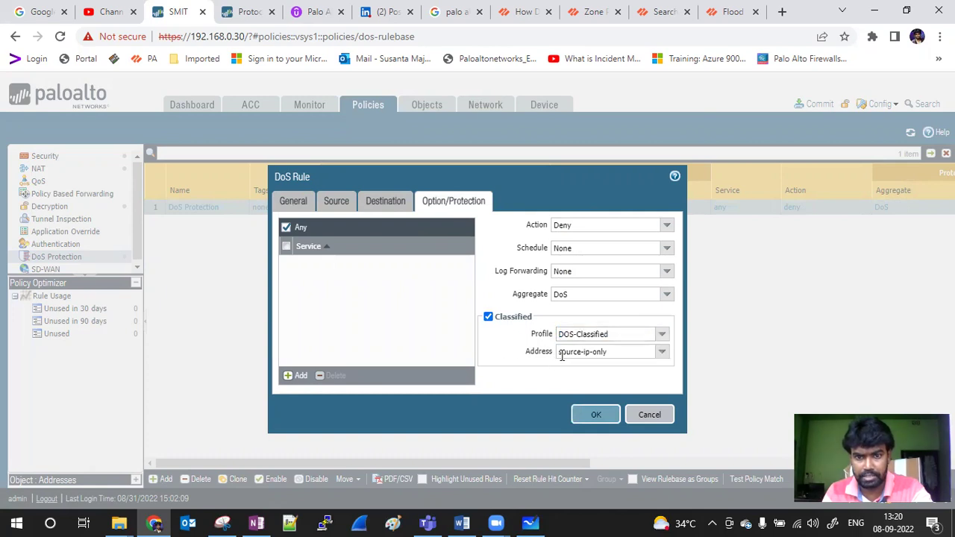
Set the rule's classified address to src-dest-ip-both and save the rule.
click(660, 354)
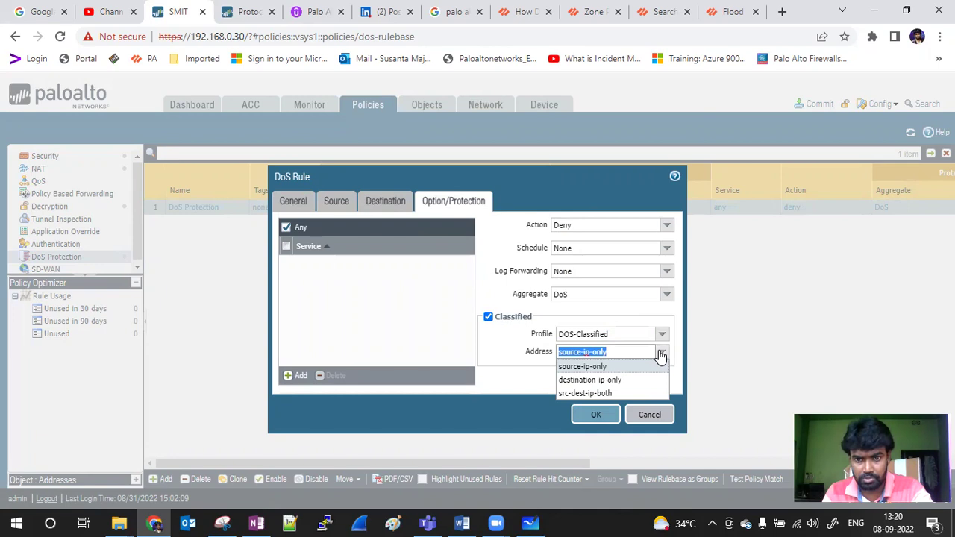
click(612, 393)
click(500, 353)
click(500, 352)
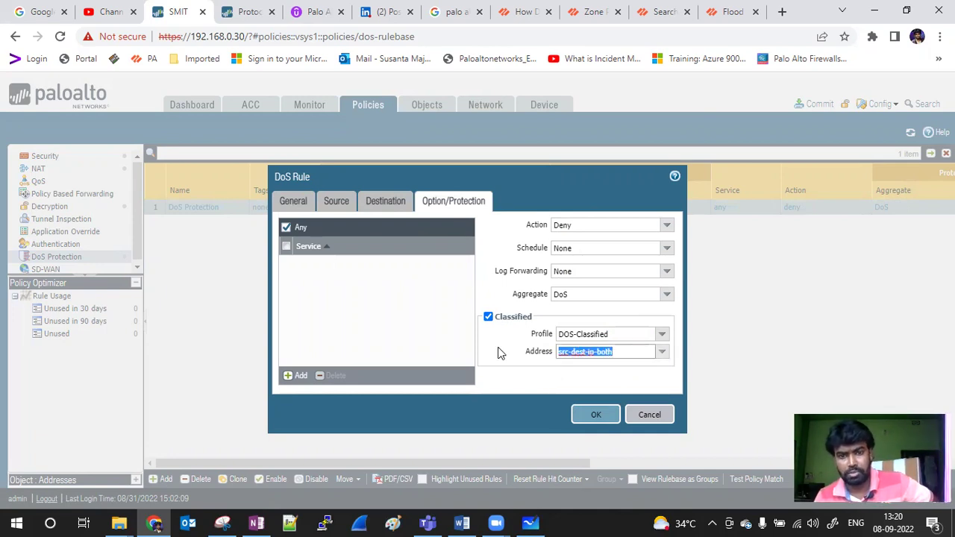
click(601, 418)
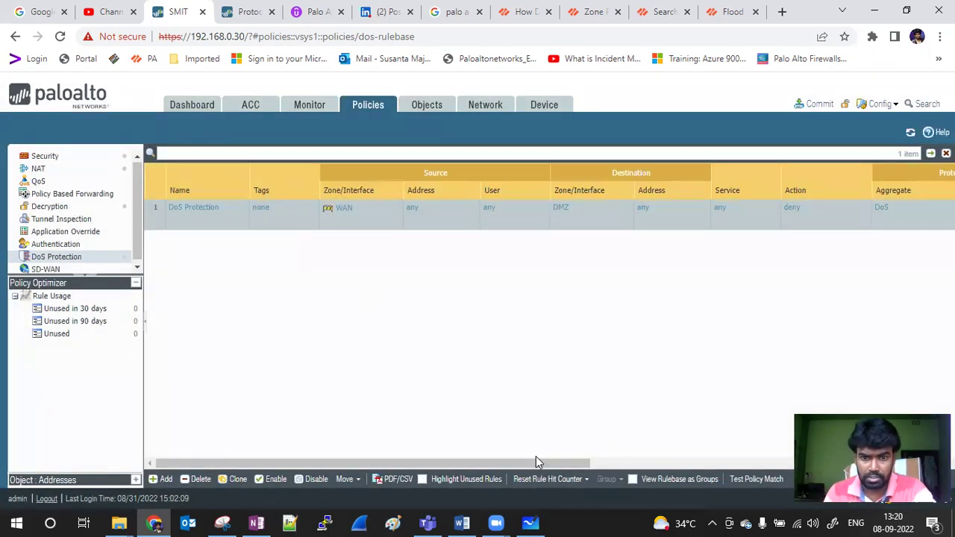
drag(536, 462, 401, 385)
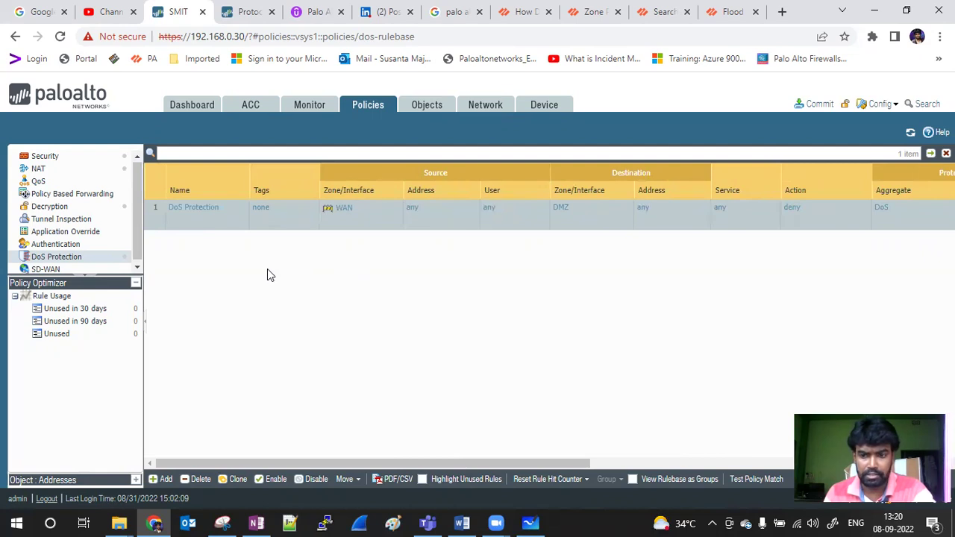
drag(589, 461, 376, 454)
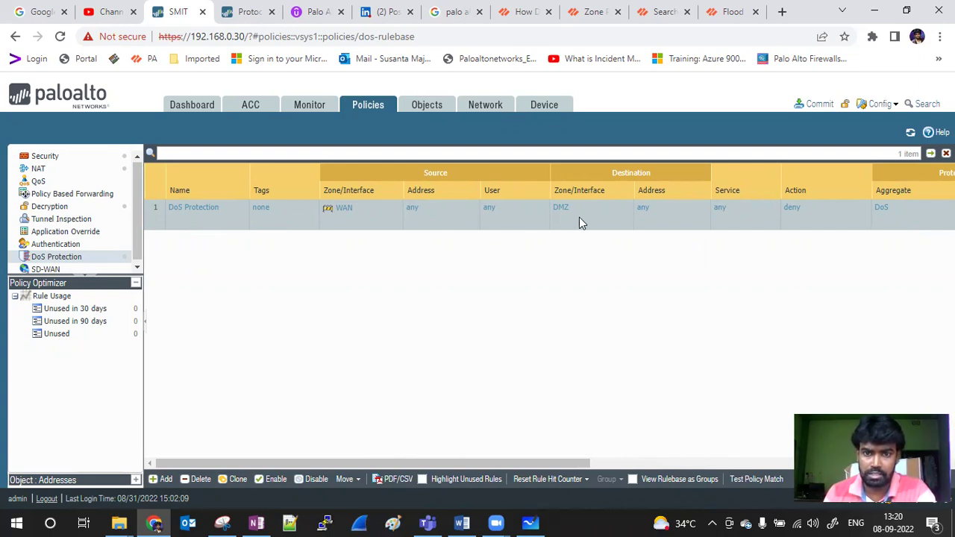
Switch to the Flood Protection documentation page and read the Alarm Rate threshold guidance.
click(727, 11)
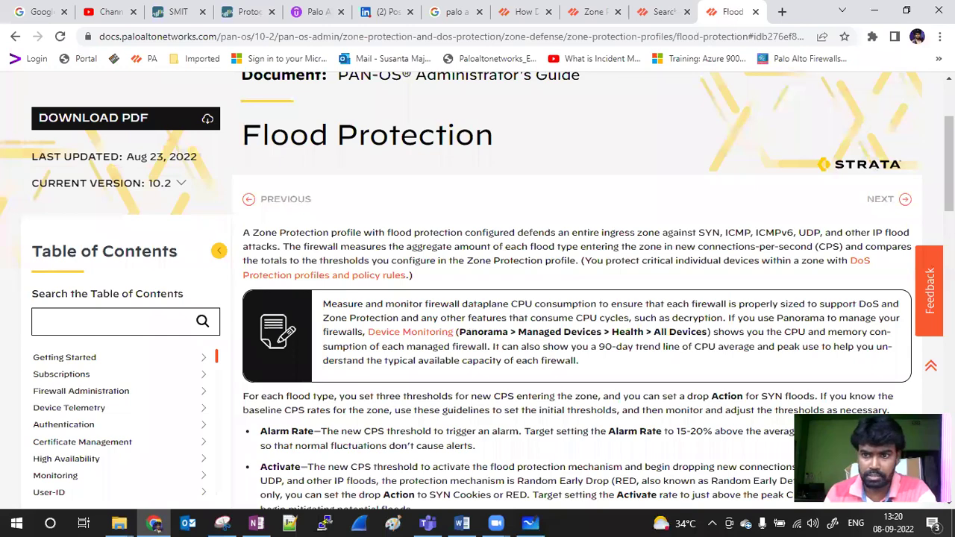
scroll(643, 240, down, 3)
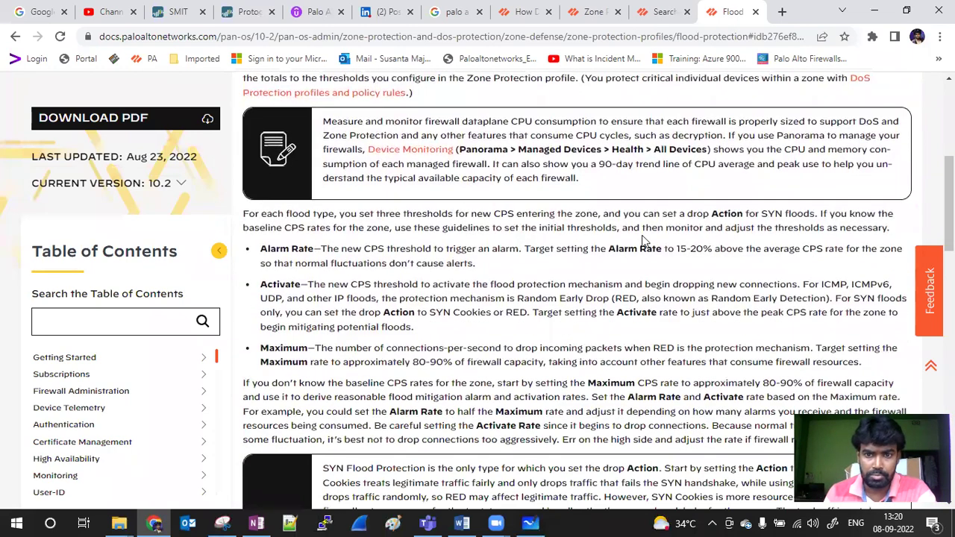
drag(607, 249, 668, 250)
drag(267, 248, 328, 278)
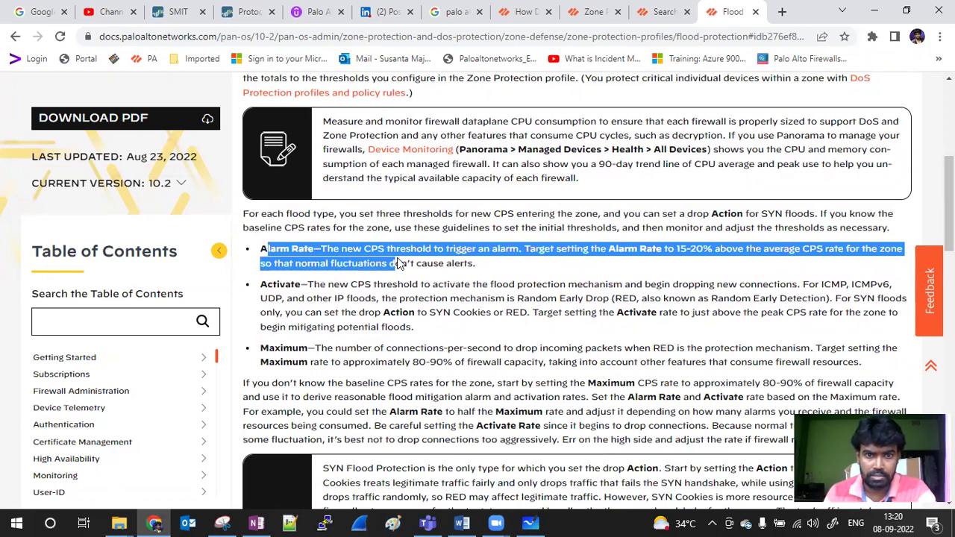
click(542, 253)
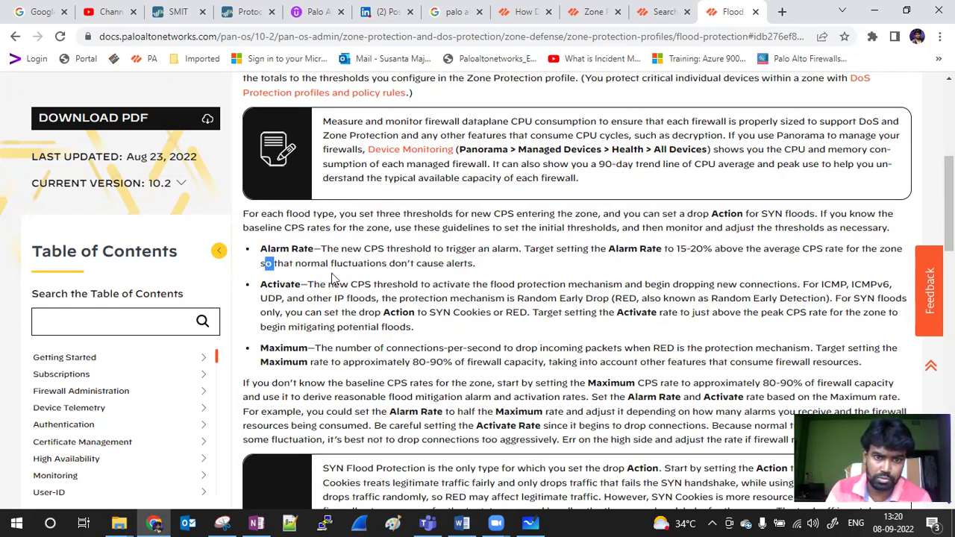
drag(267, 263, 490, 268)
Read the documentation on the Activate and Maximum thresholds, including the SYN Cookies or RED drop action.
drag(302, 286, 830, 281)
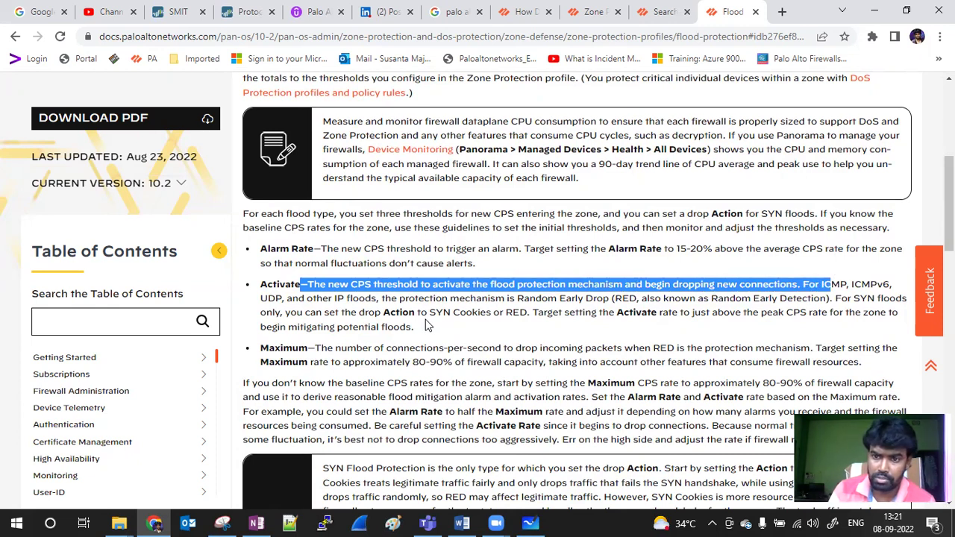
click(369, 315)
drag(387, 313, 528, 316)
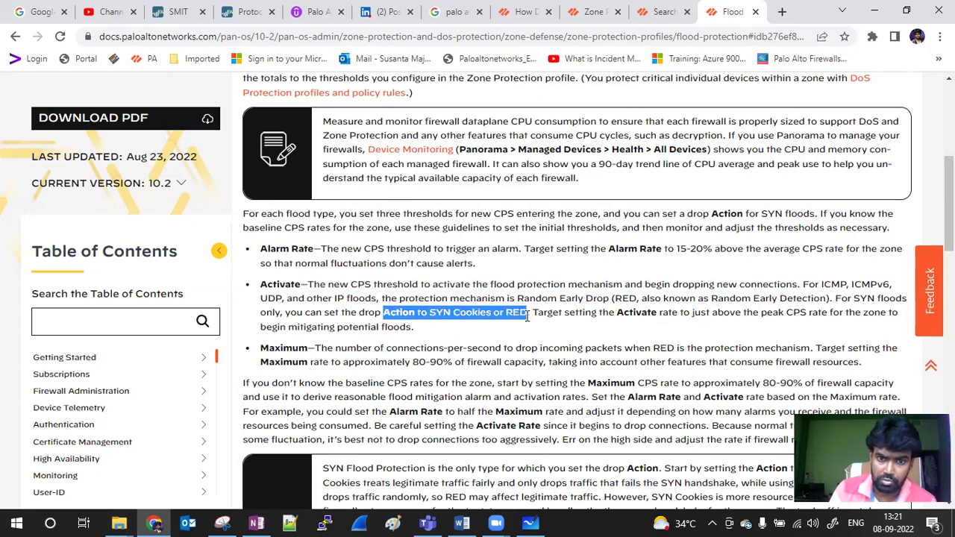
drag(316, 348, 771, 344)
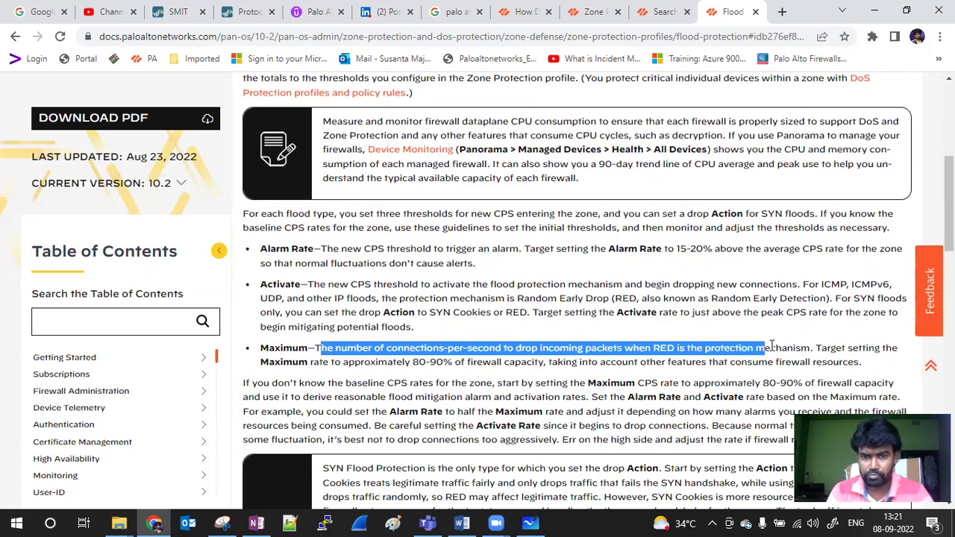
drag(261, 250, 888, 365)
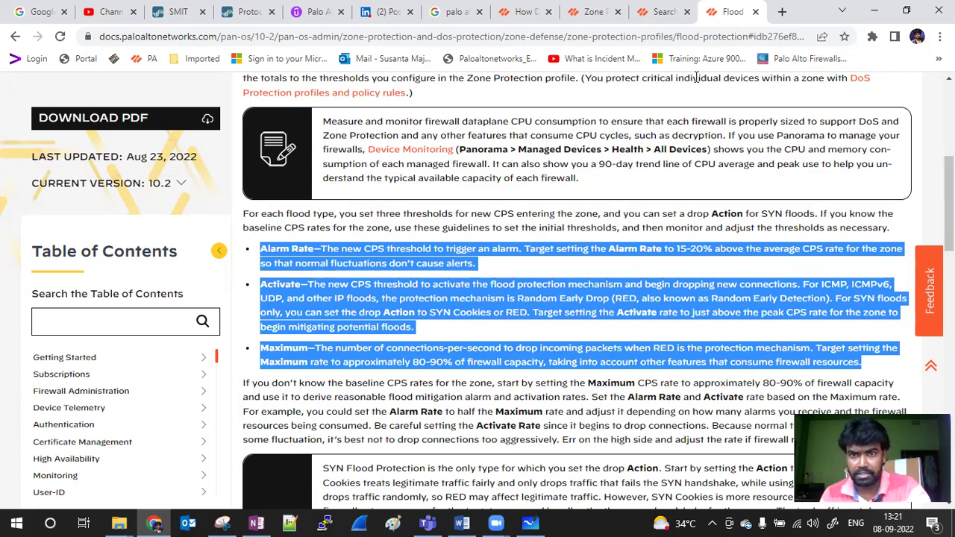
Search Google for "palo alto dos protection best practices".
click(454, 13)
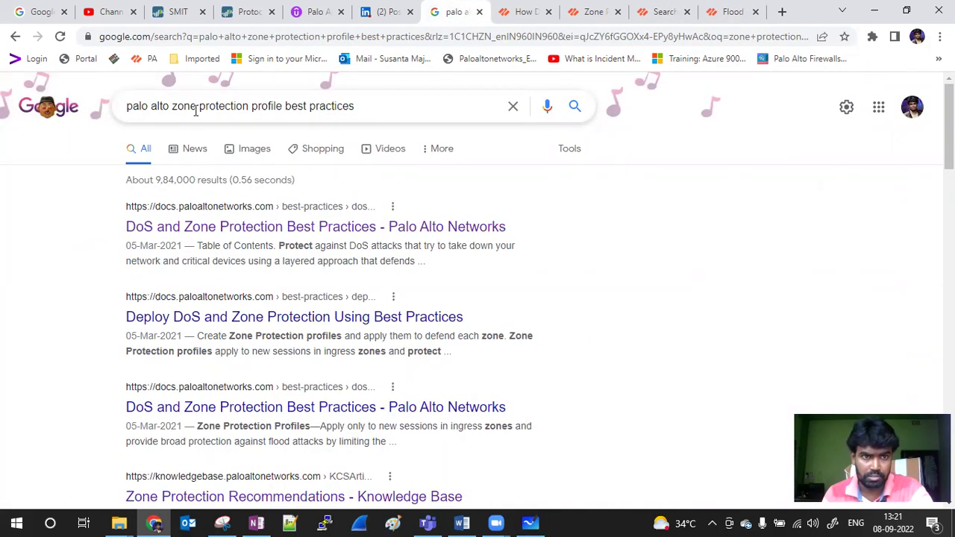
drag(252, 106, 183, 106)
drag(285, 105, 171, 106)
key(BackSpace)
text(DOS)
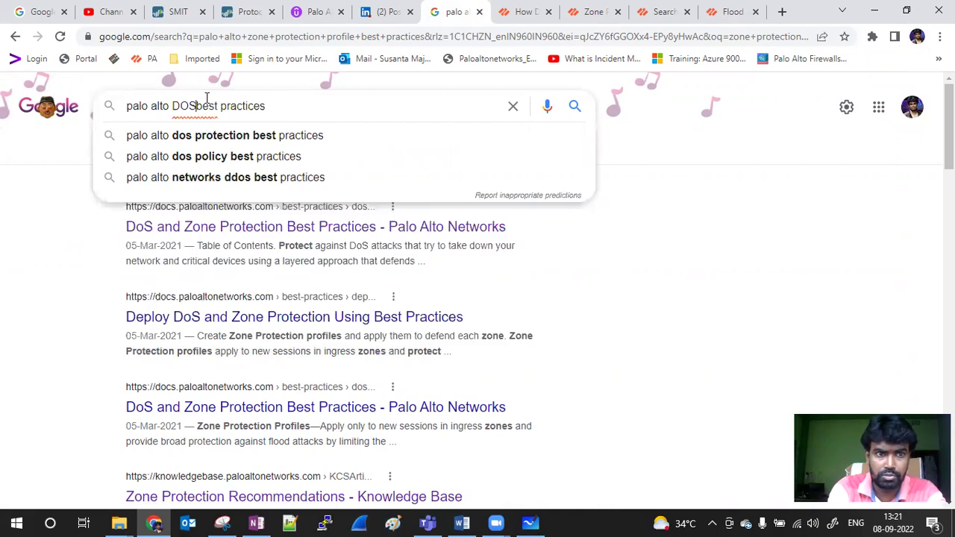
click(232, 137)
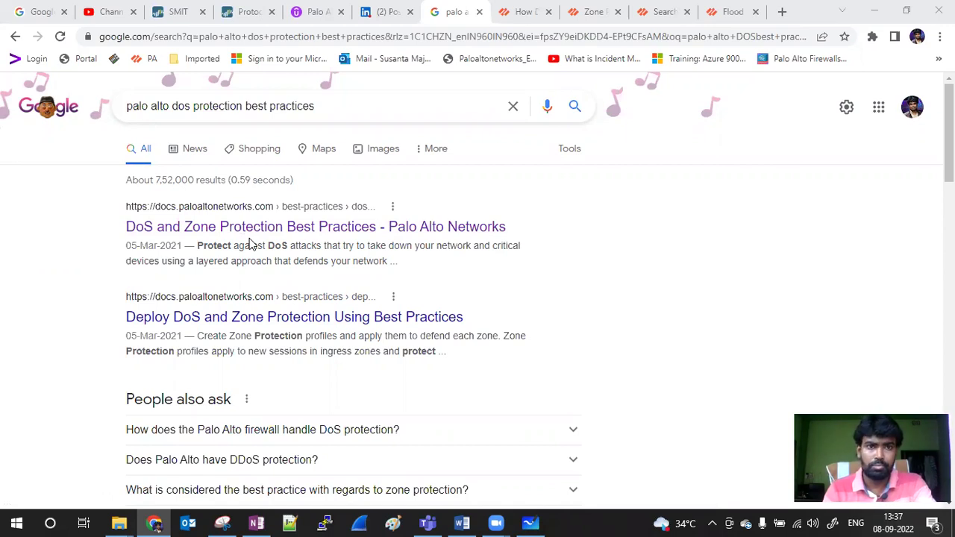
Look through the Google results for Palo Alto DoS protection best practices.
click(173, 12)
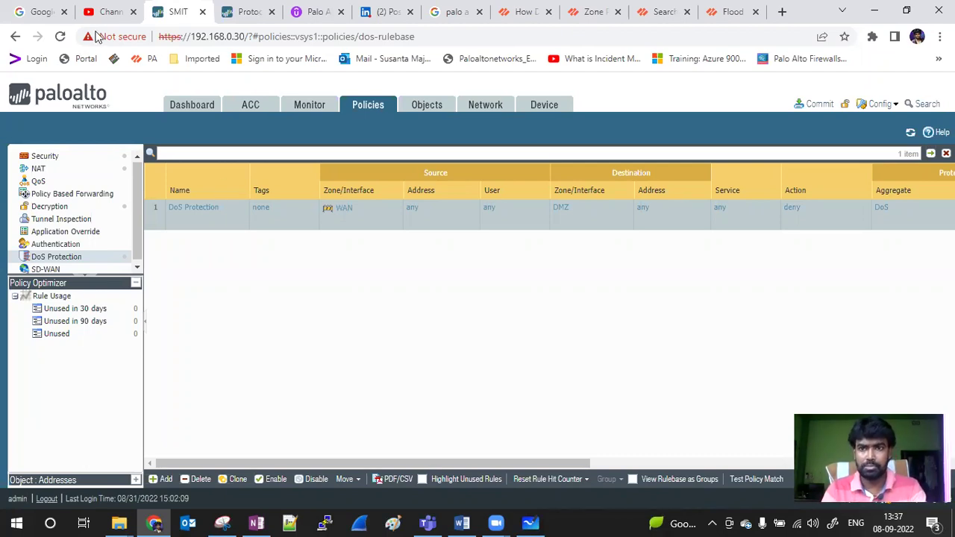
click(459, 14)
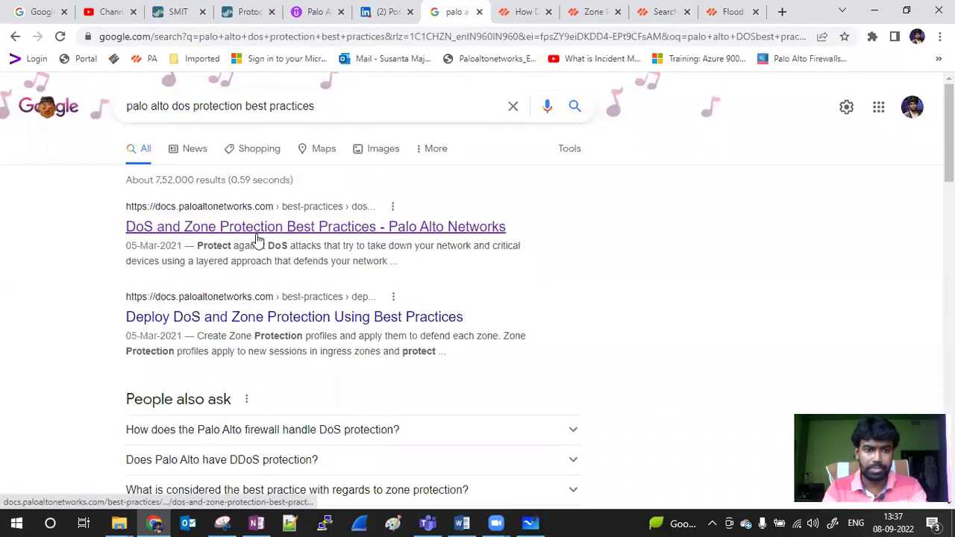
scroll(477, 284, down, 1)
scroll(478, 283, down, 5)
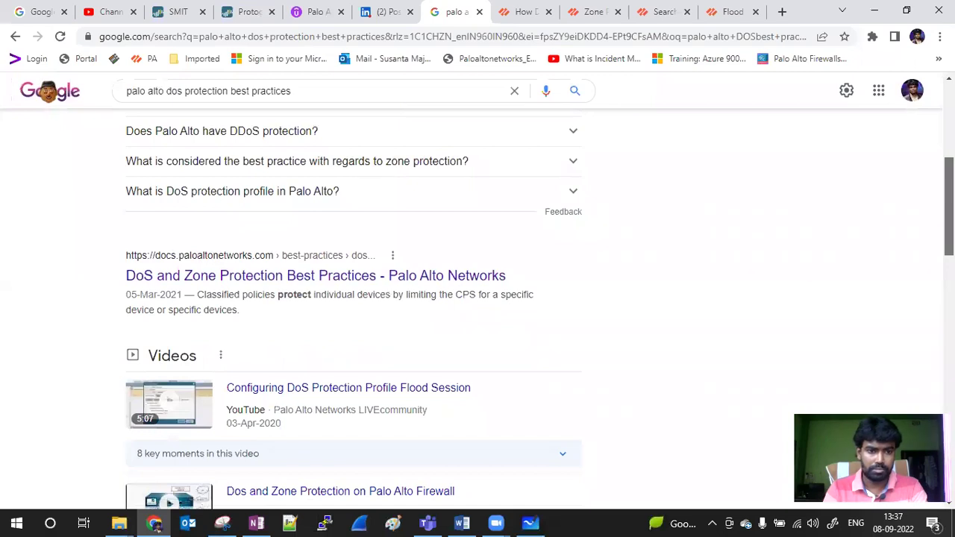
scroll(477, 298, up, 5)
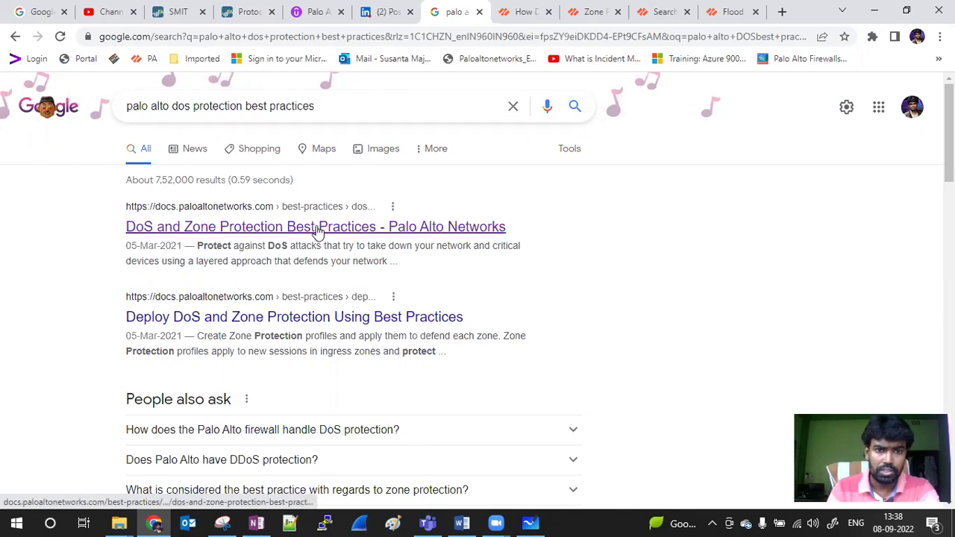
Open the "DoS and Zone Protection Best Practices" result in a new browser tab and skim the page.
click(517, 16)
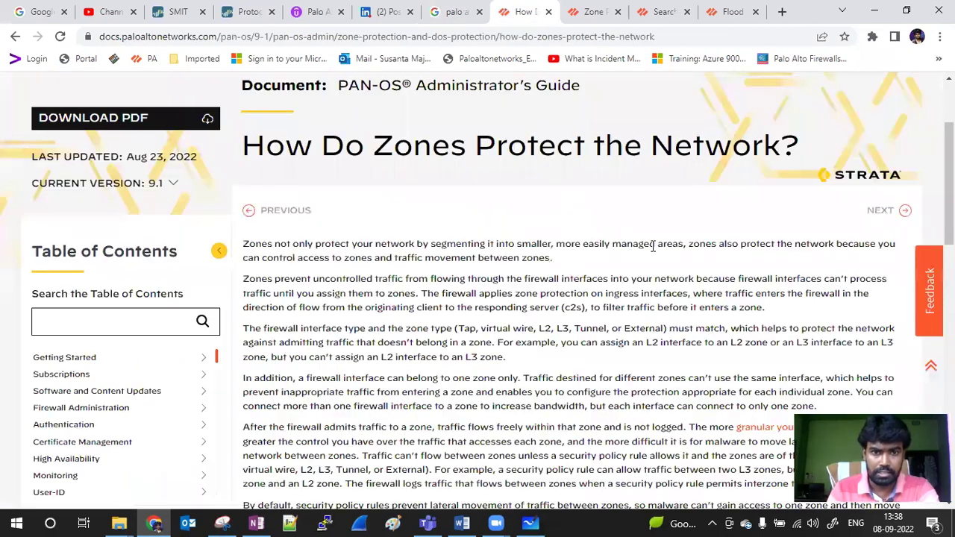
click(451, 14)
right_click(297, 226)
click(367, 238)
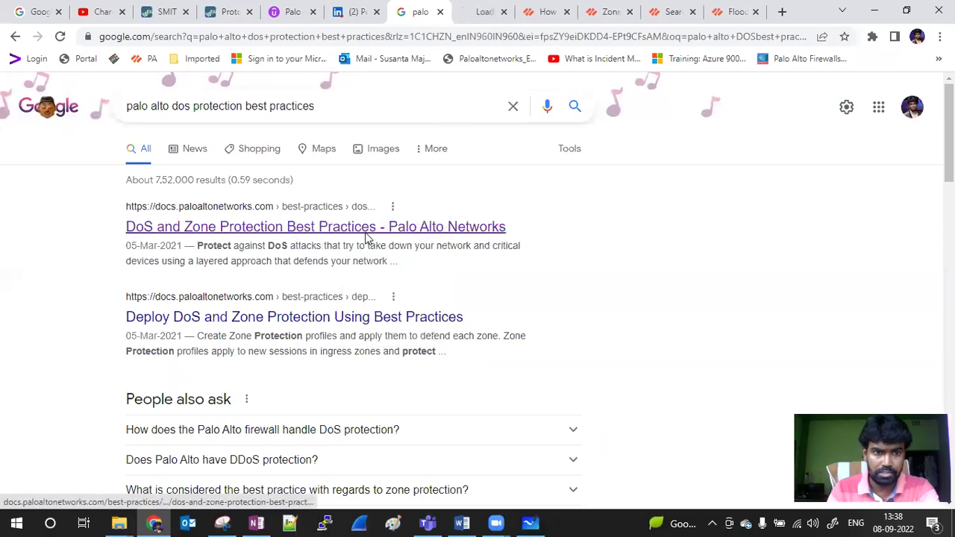
click(484, 14)
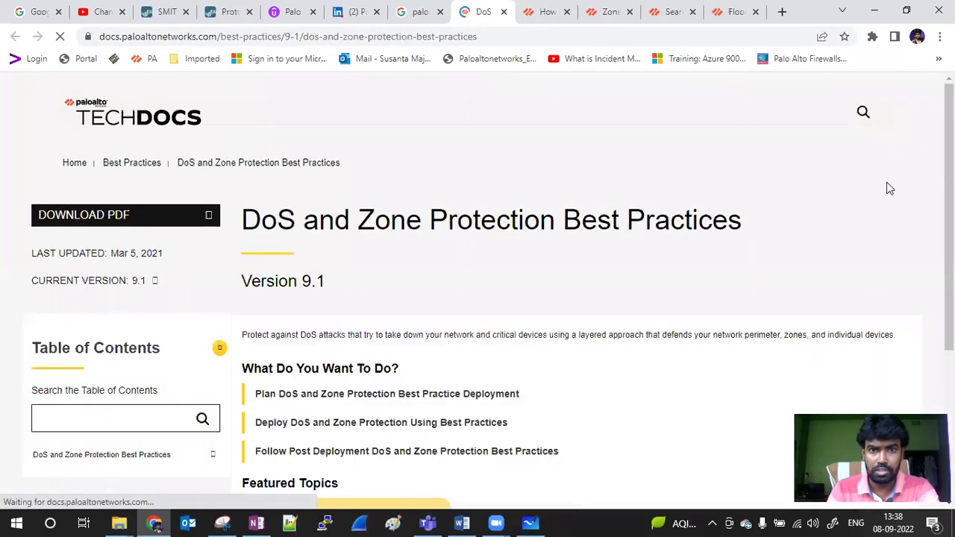
scroll(592, 211, down, 2)
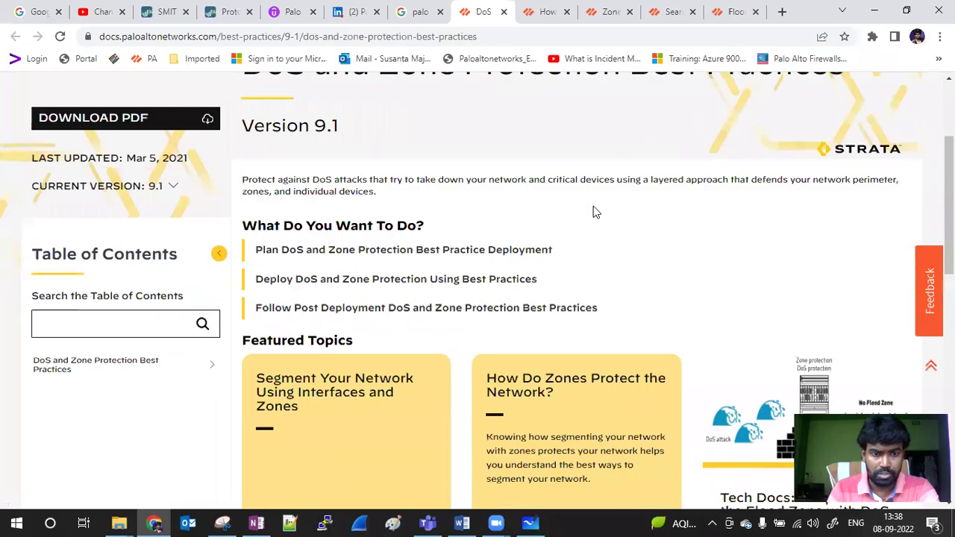
drag(950, 240, 950, 192)
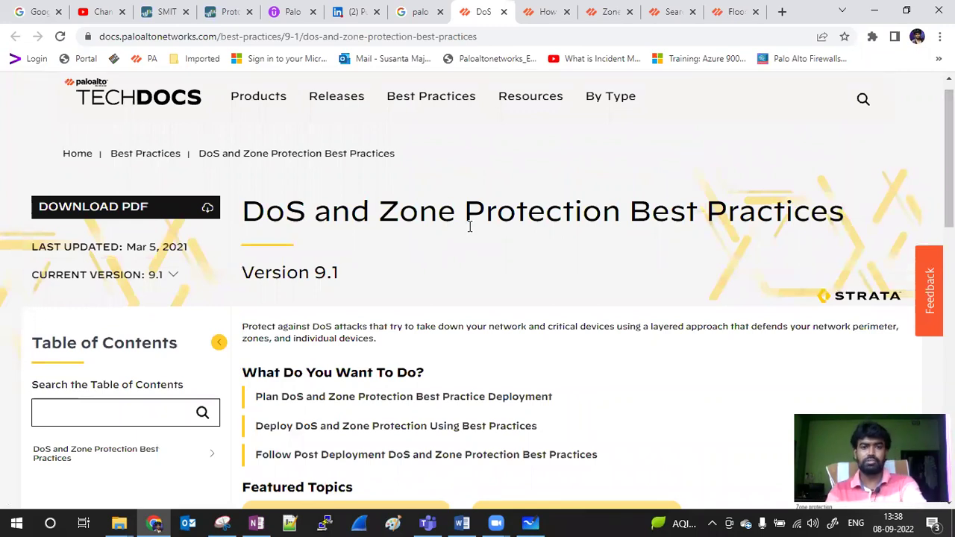
Return to the firewall's log monitoring, clear the System log filter, and open the Traffic log without a filter.
click(156, 16)
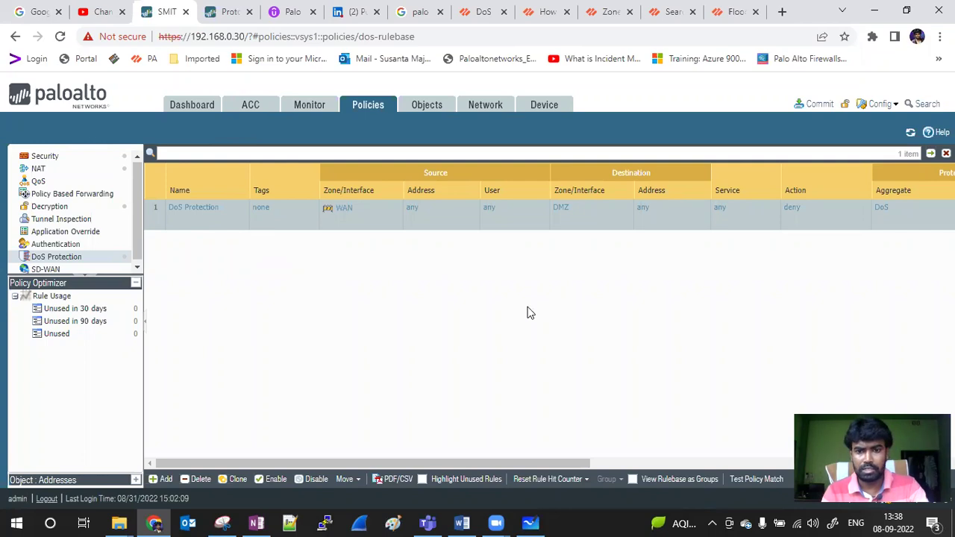
click(309, 109)
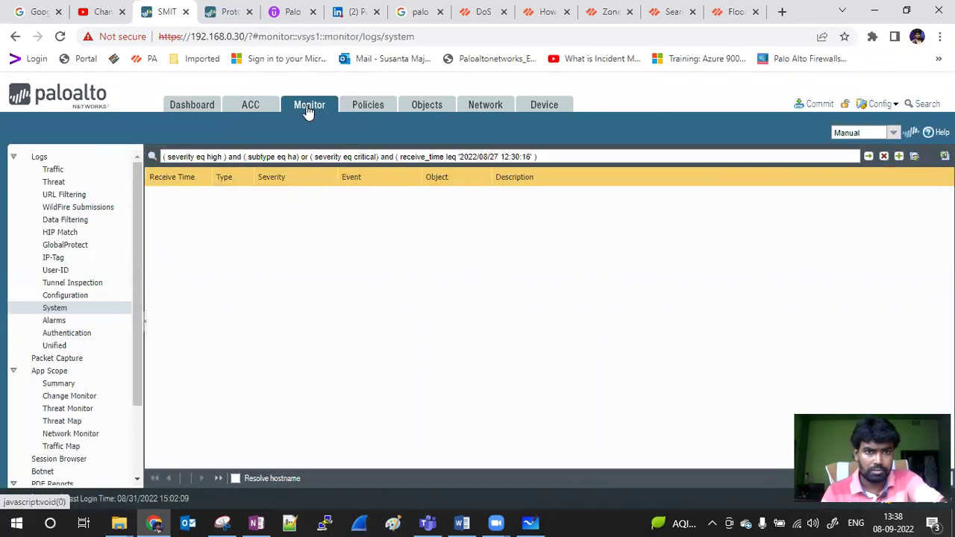
click(883, 156)
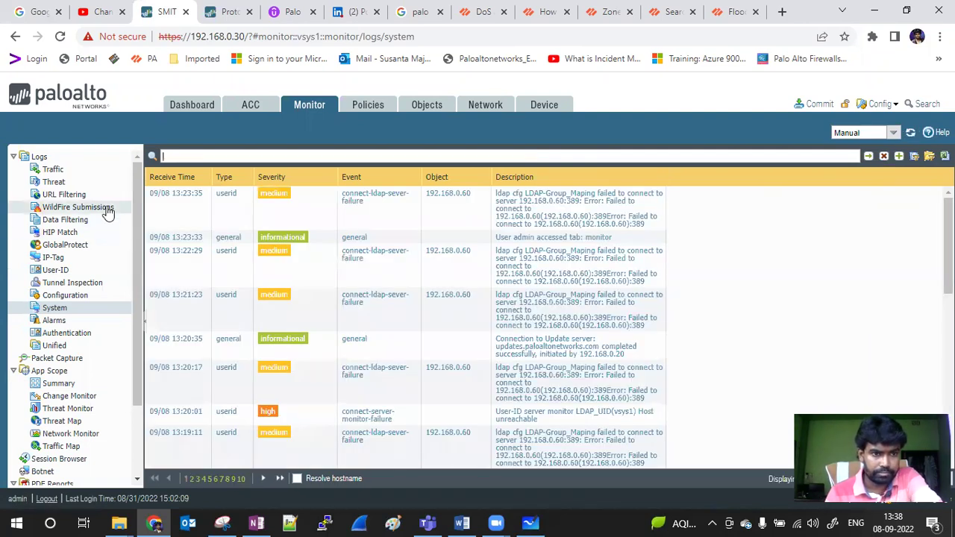
click(77, 172)
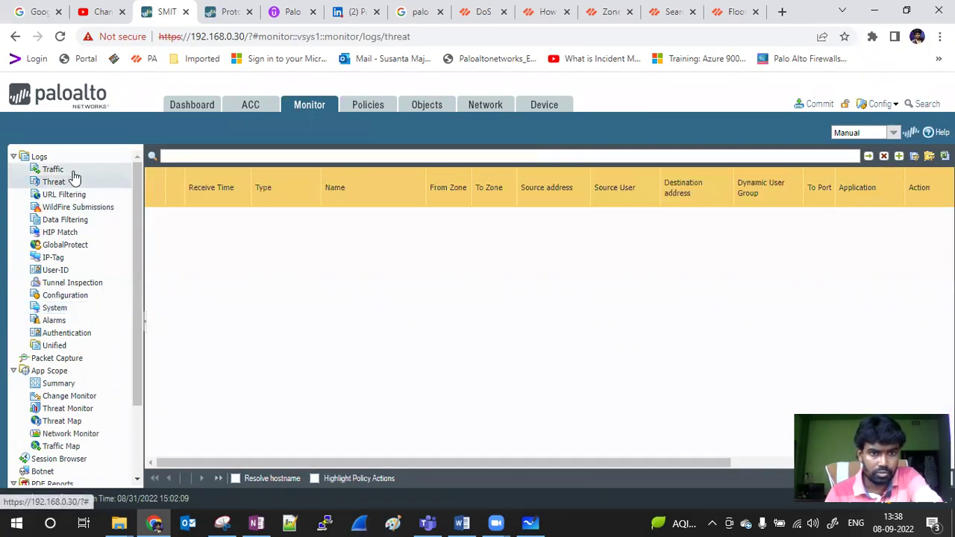
click(883, 156)
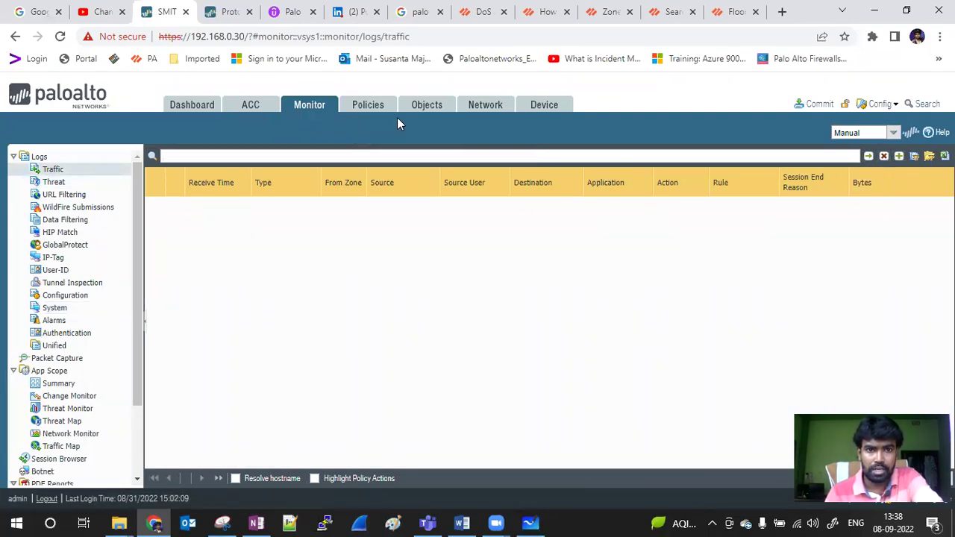
View the firewall's DoS Protection rulebase and its list of DoS Protection profile objects.
click(367, 111)
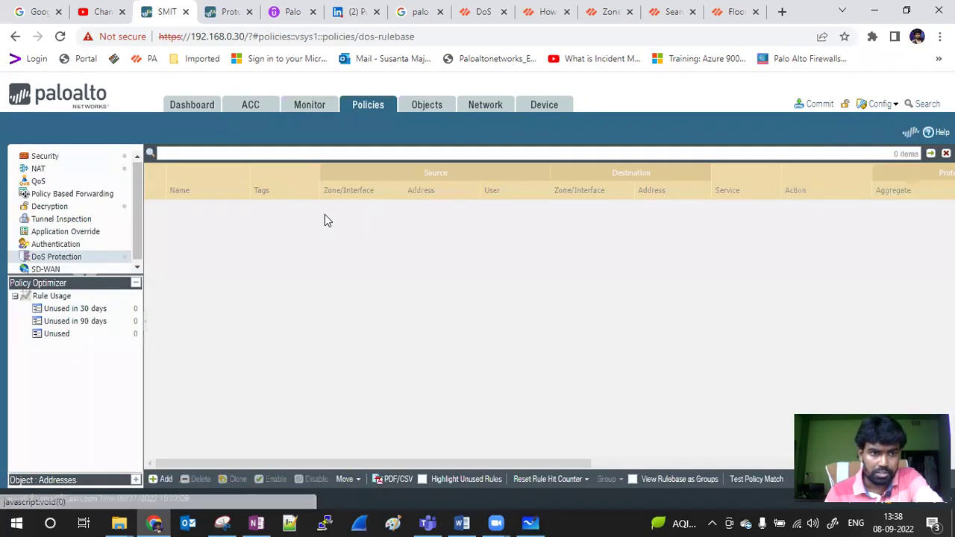
click(442, 109)
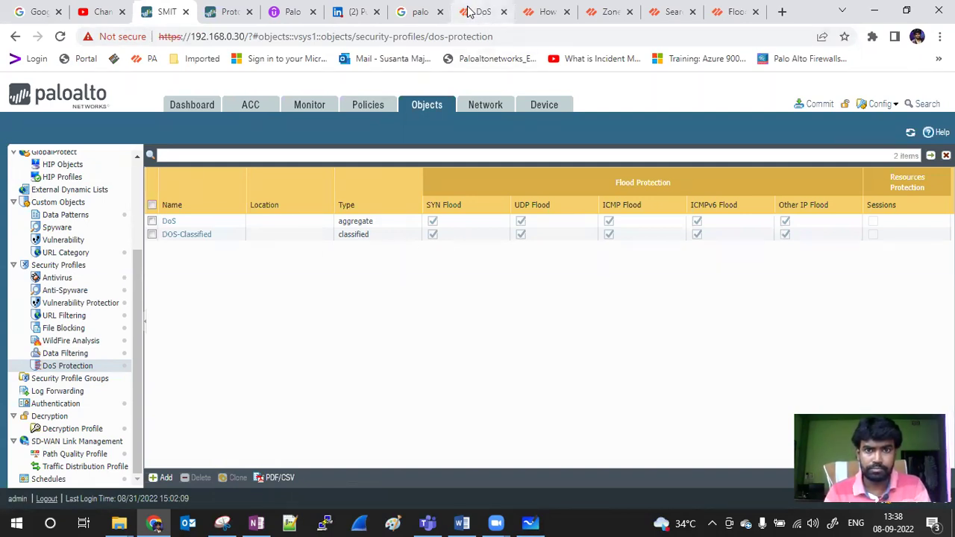
Return to Google and replace the query with "what is the diferent between dos agrated and cll".
click(418, 11)
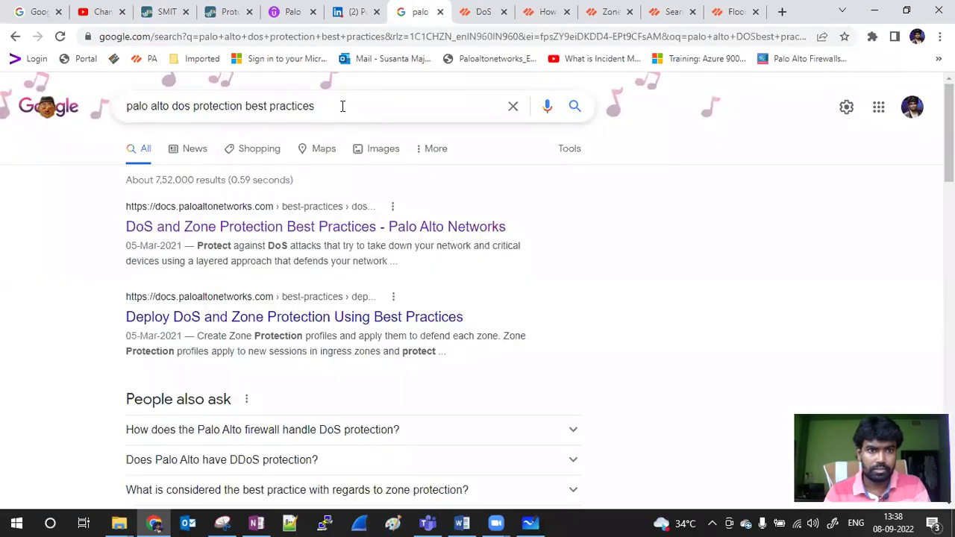
drag(341, 107, 113, 112)
text(wha)
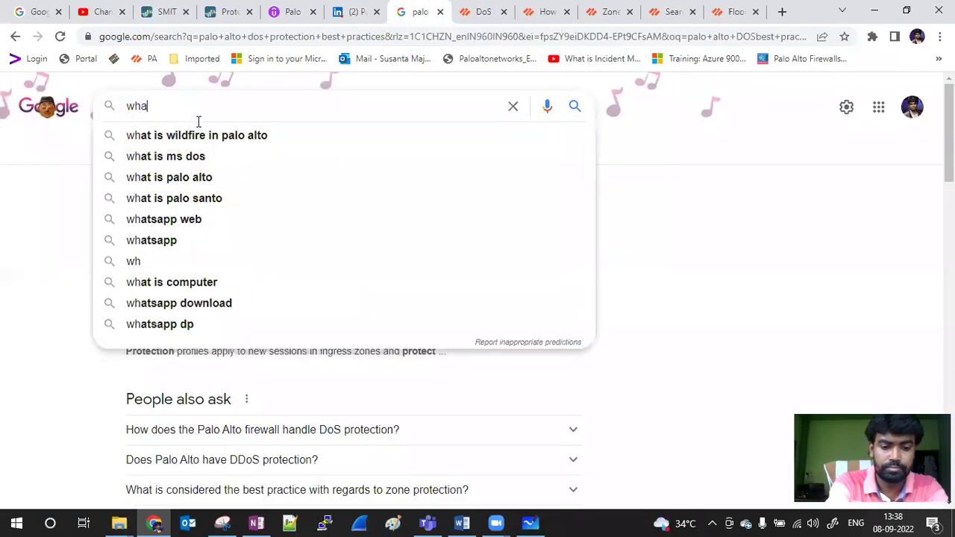
text(t is the di)
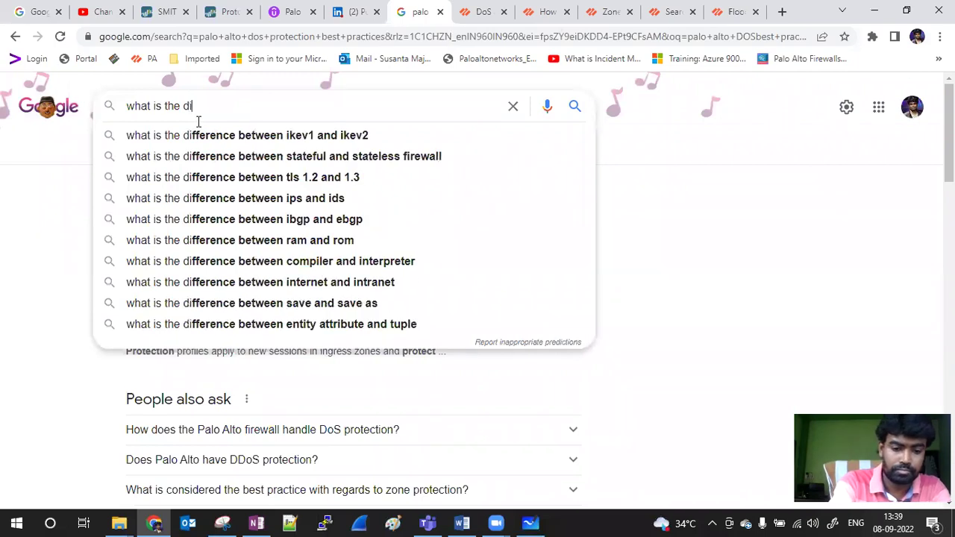
text(ferent between)
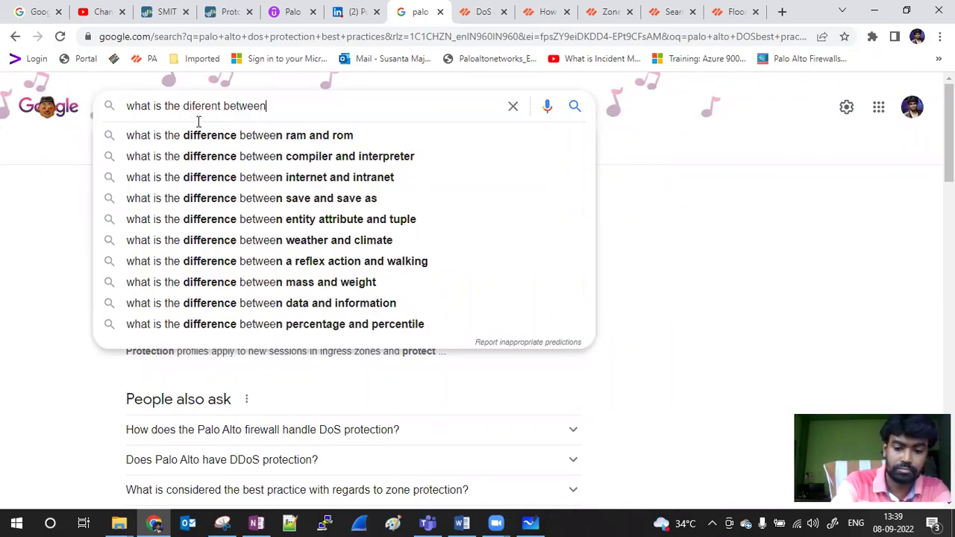
text( dos)
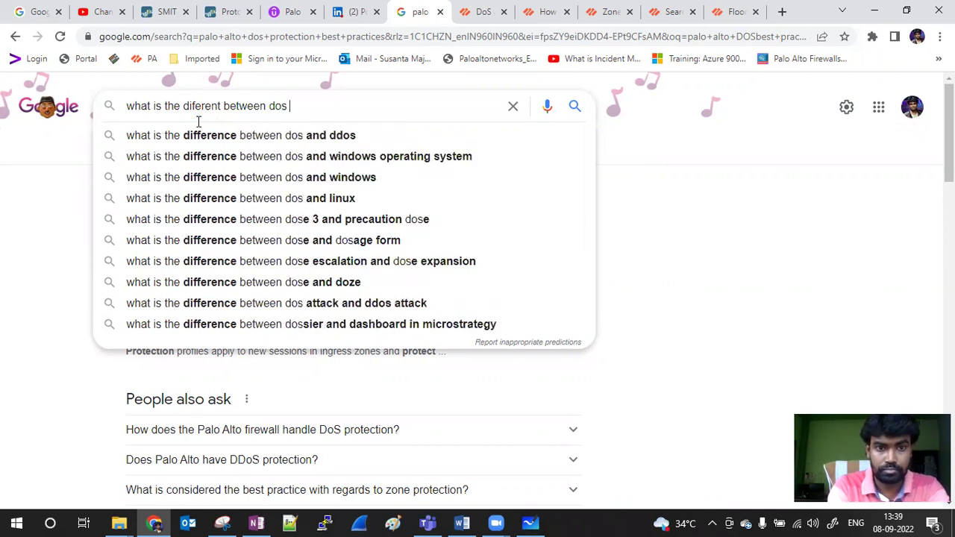
text( ag)
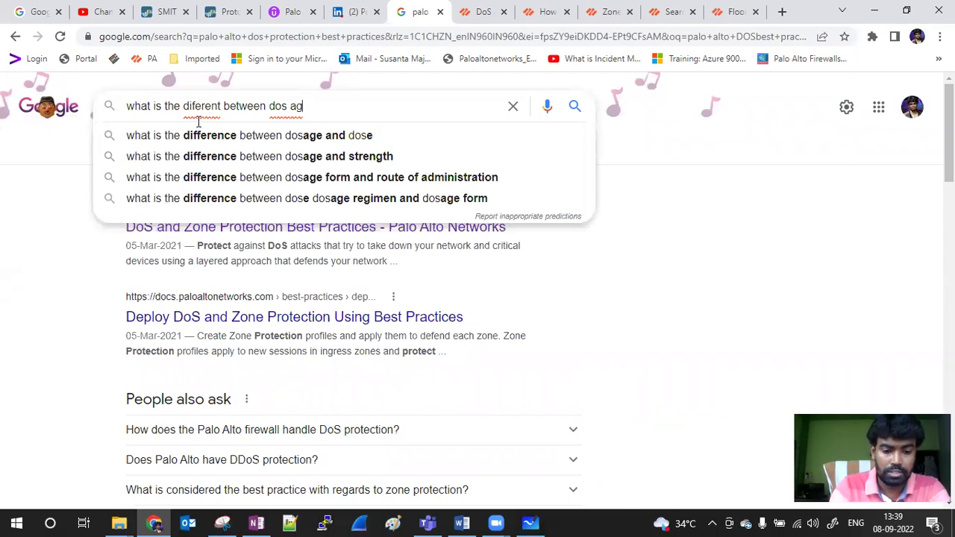
text(rated and)
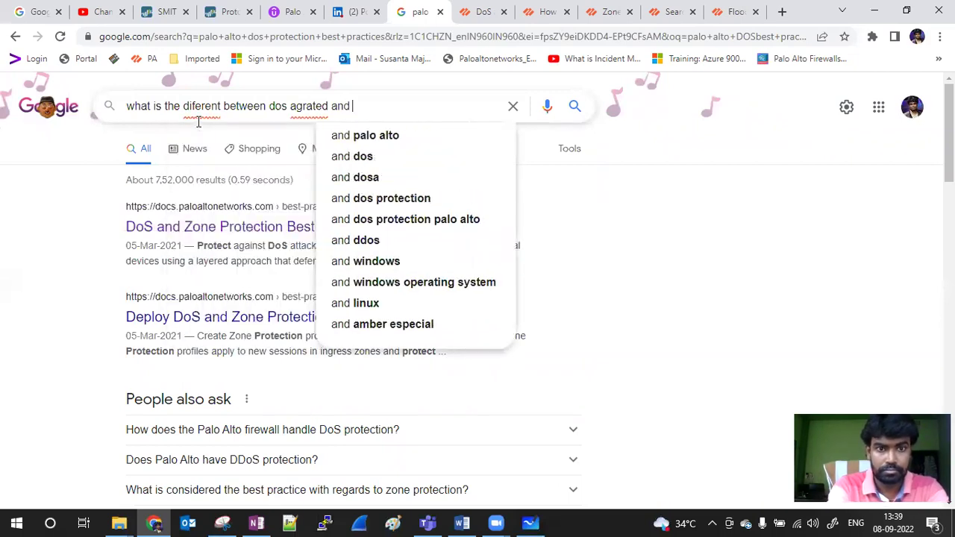
text( cll)
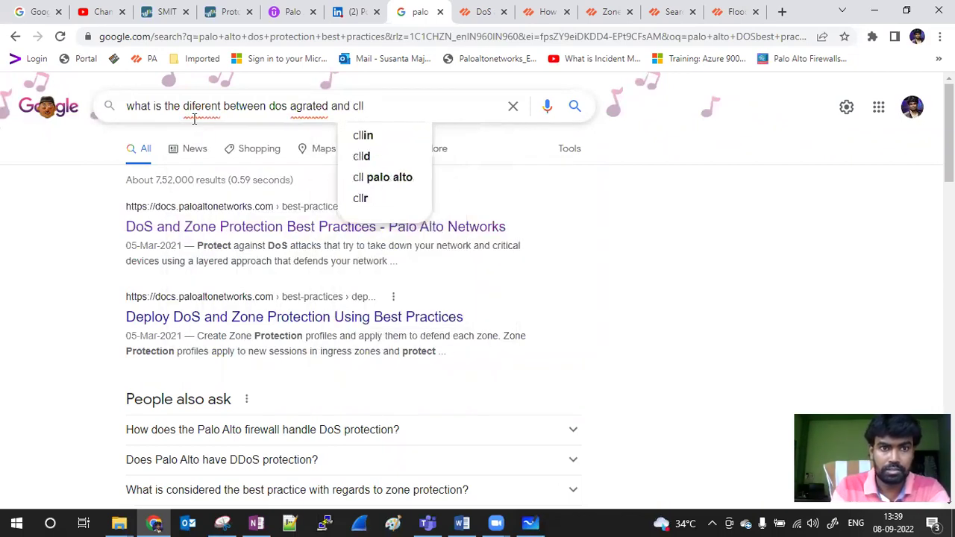
Check the profile types on the firewall and search Google for the suggested "what is the difference between dos aggregated and cll".
click(168, 18)
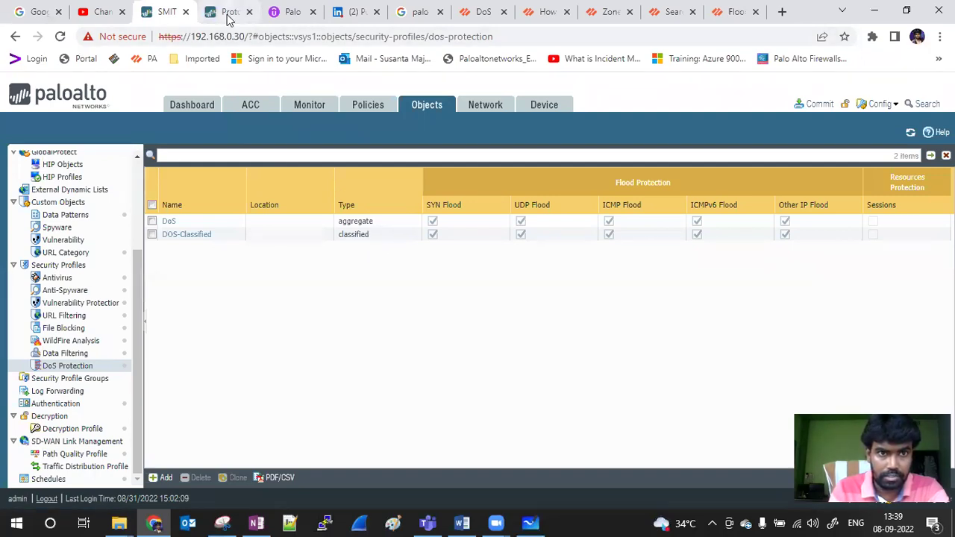
click(418, 12)
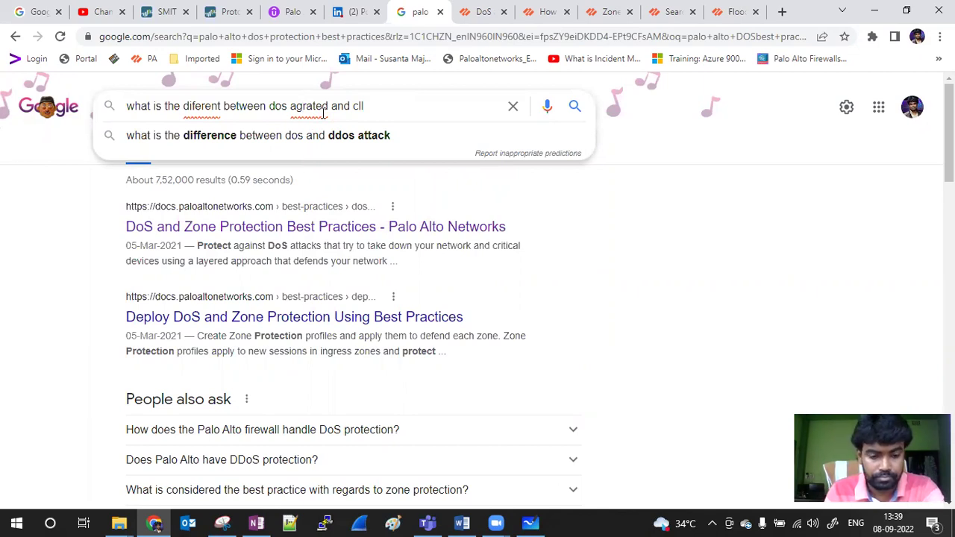
click(305, 107)
text(g)
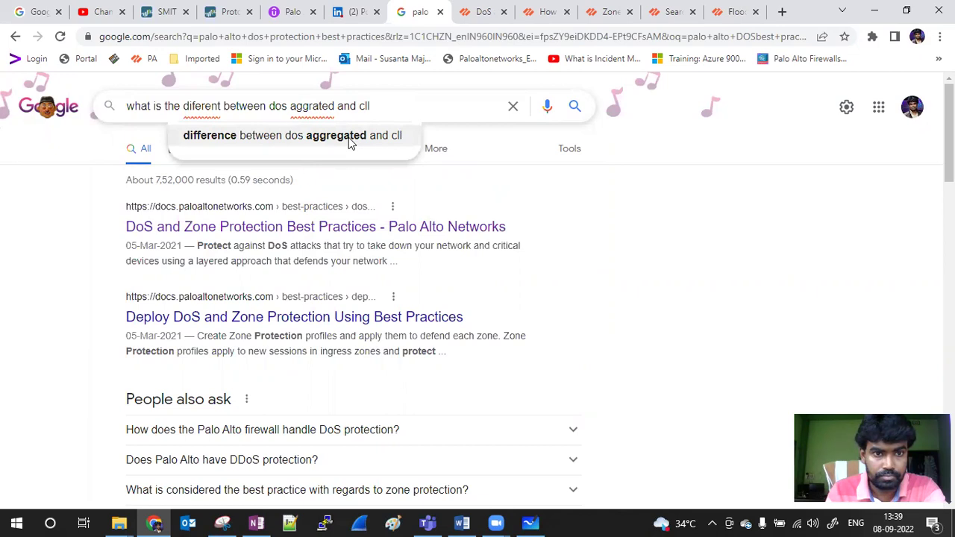
click(348, 137)
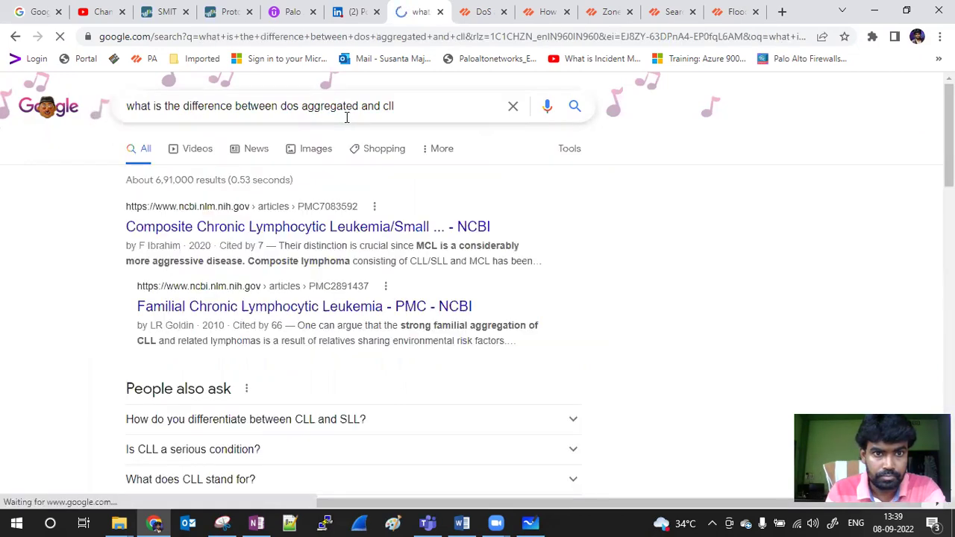
Change the last word of the Google query to "classified" and run the search.
double_click(391, 106)
text(cl)
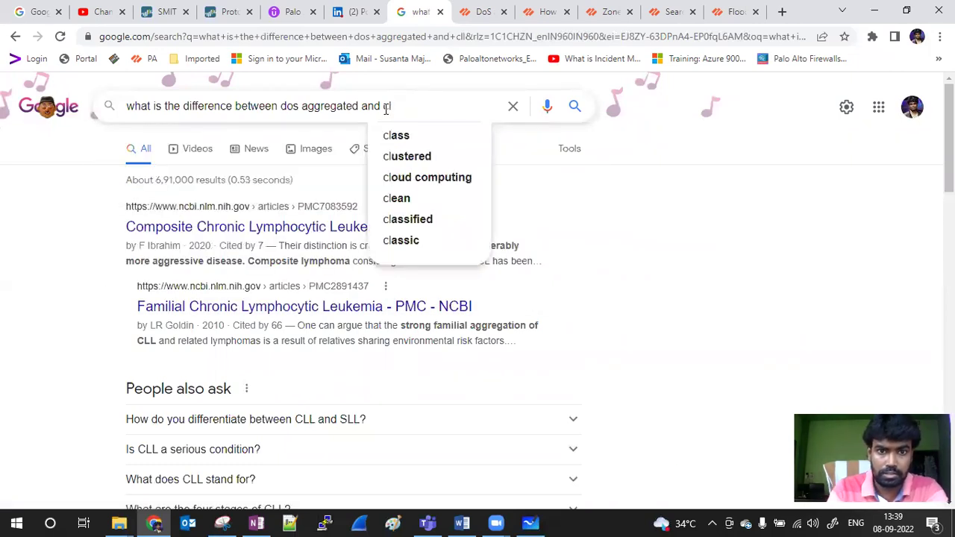
click(437, 217)
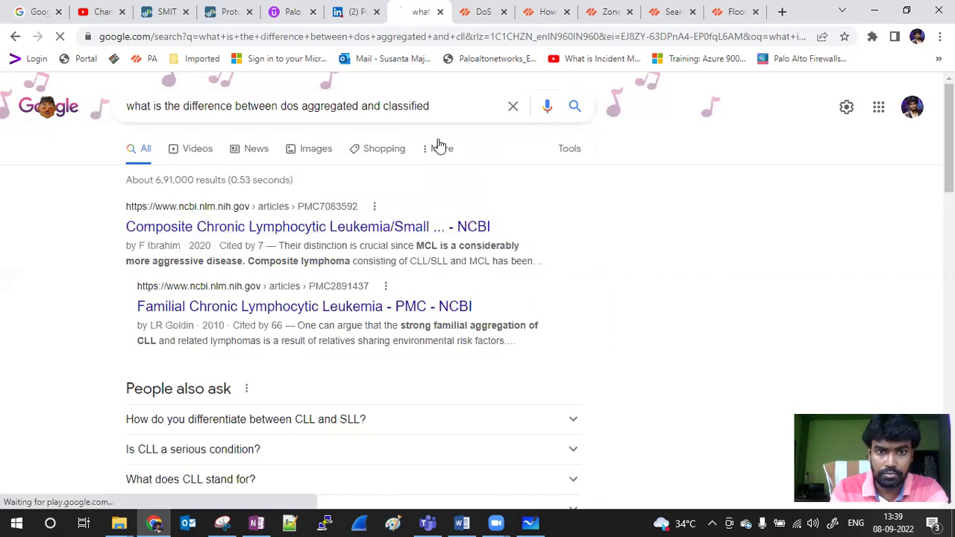
Add "in paloalro" to the end of the Google query and run the search.
click(461, 111)
text(in pal)
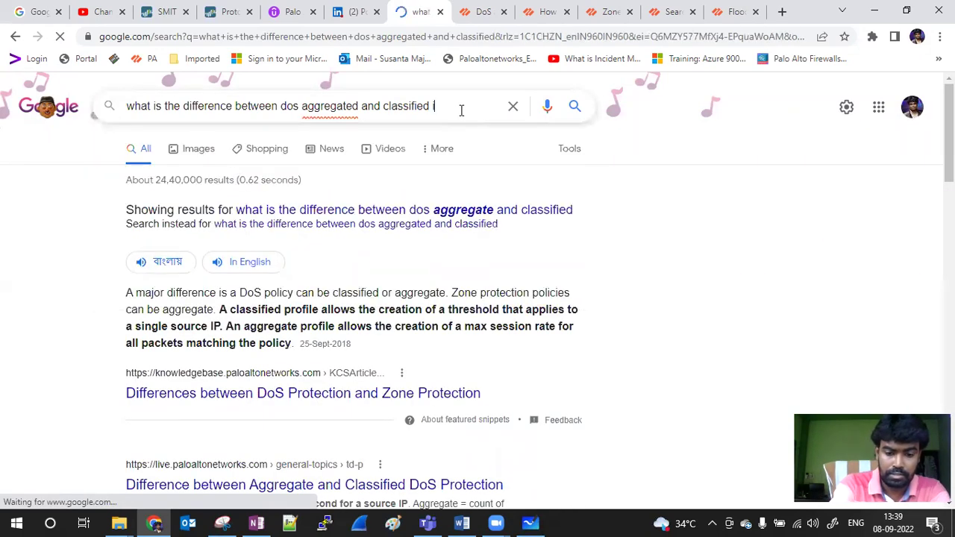
text(o)
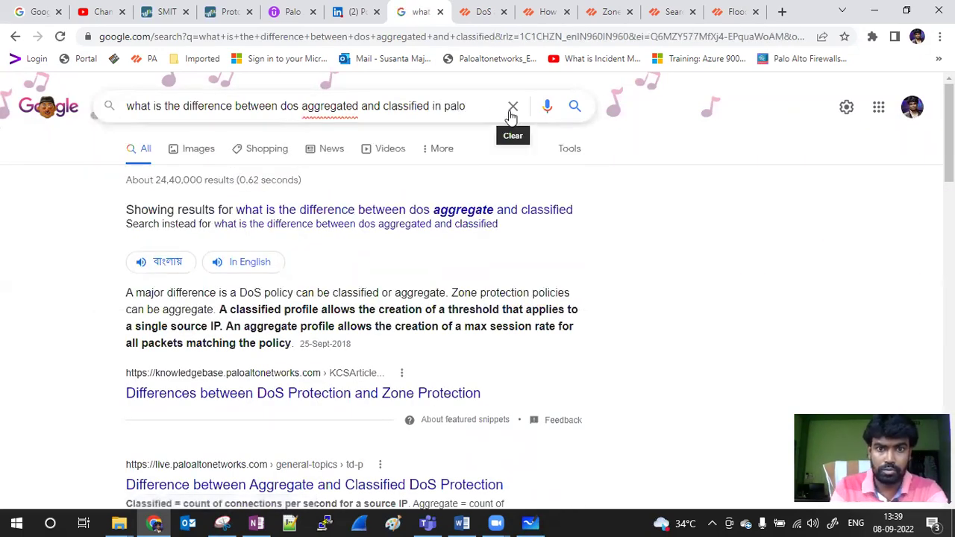
text(alro)
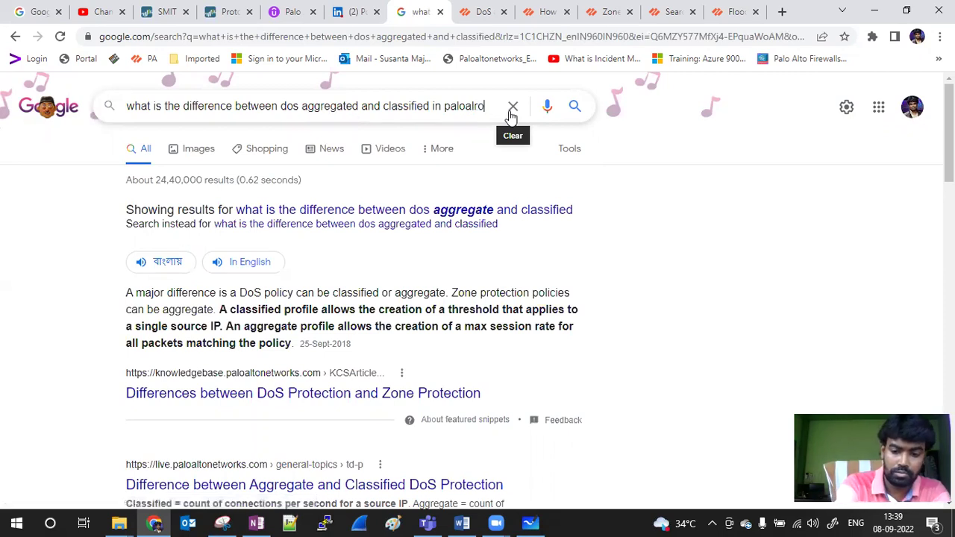
key(Return)
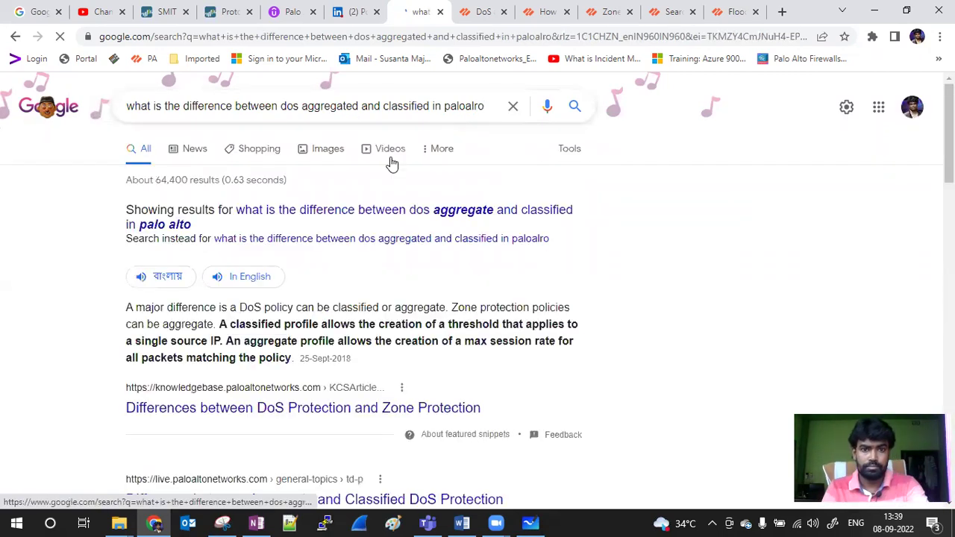
Open Google's corrected "aggregate and classified in palo alto" query and highlight the featured snippet's sentence on aggregate profiles.
click(424, 214)
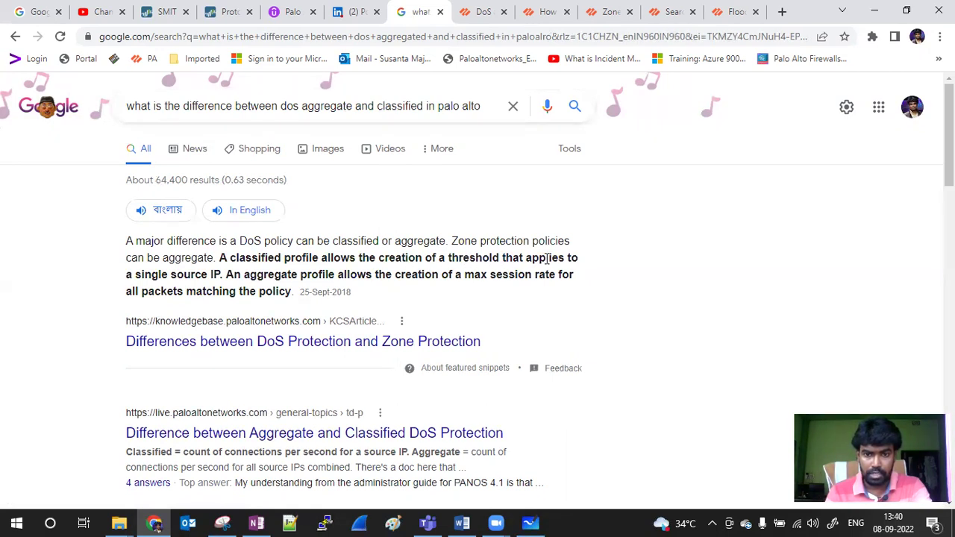
drag(126, 274, 292, 296)
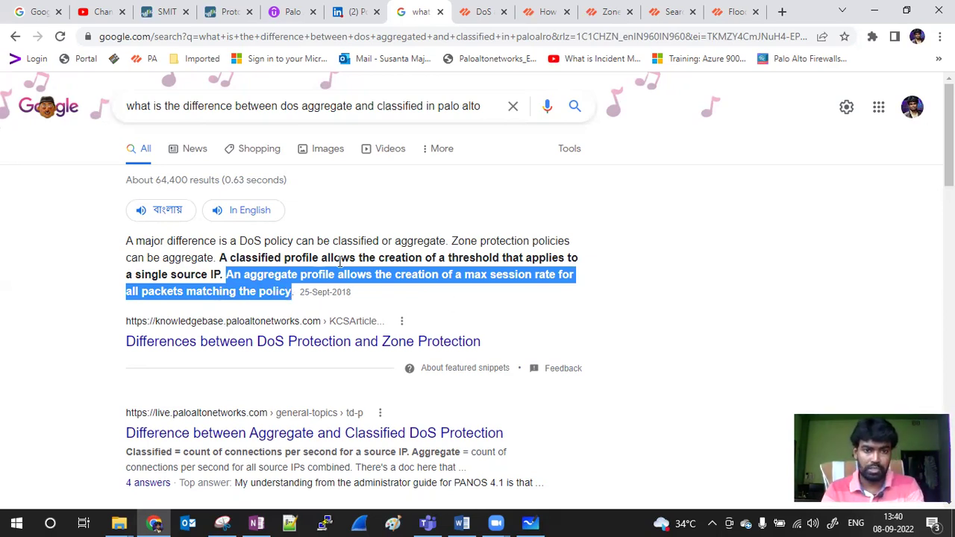
Start a new DoS rule on the firewall, enable classified protection with the DOS-Classified profile, and view its address options.
click(164, 12)
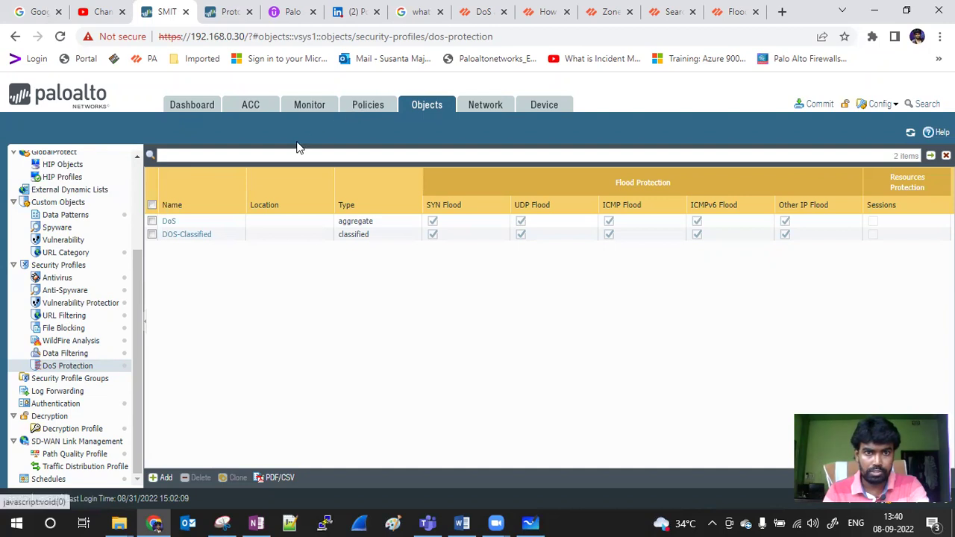
click(368, 104)
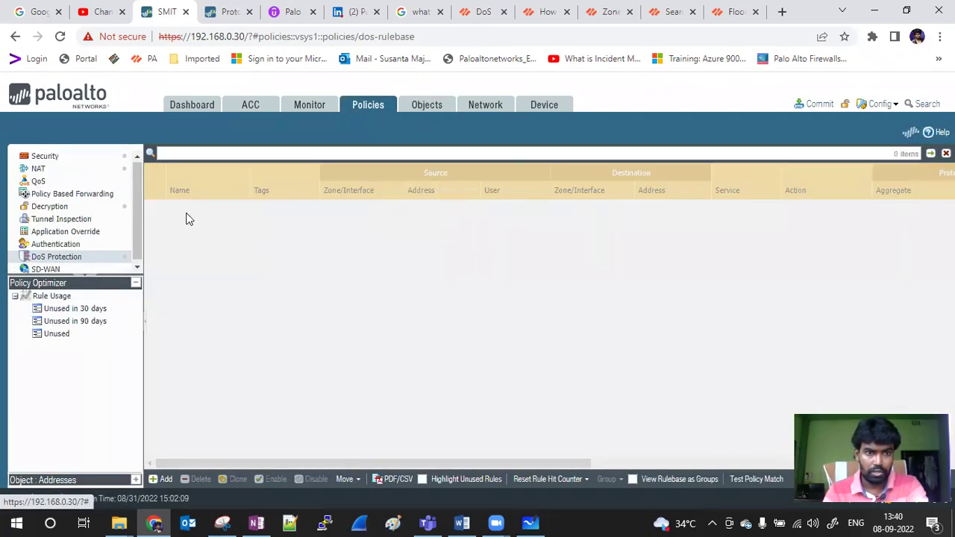
click(161, 479)
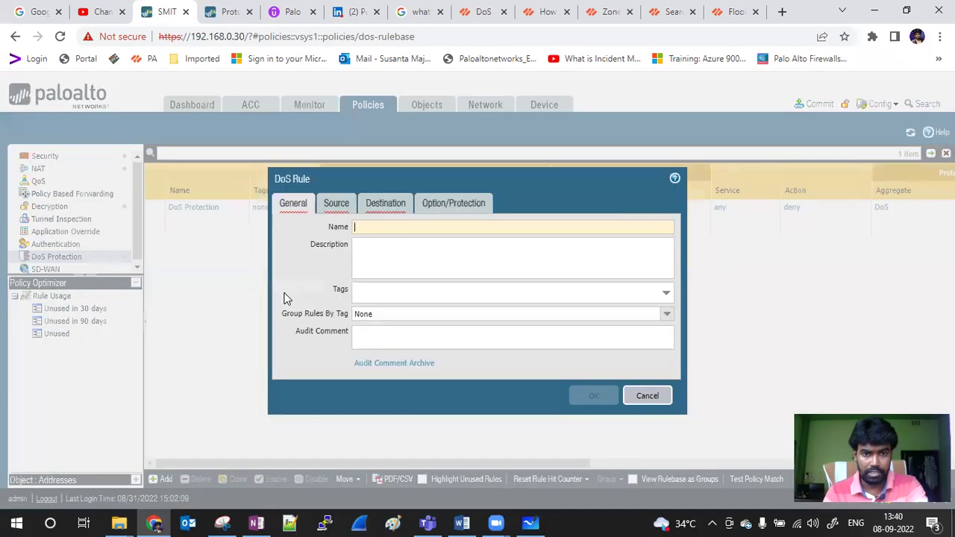
click(443, 206)
click(487, 318)
click(660, 337)
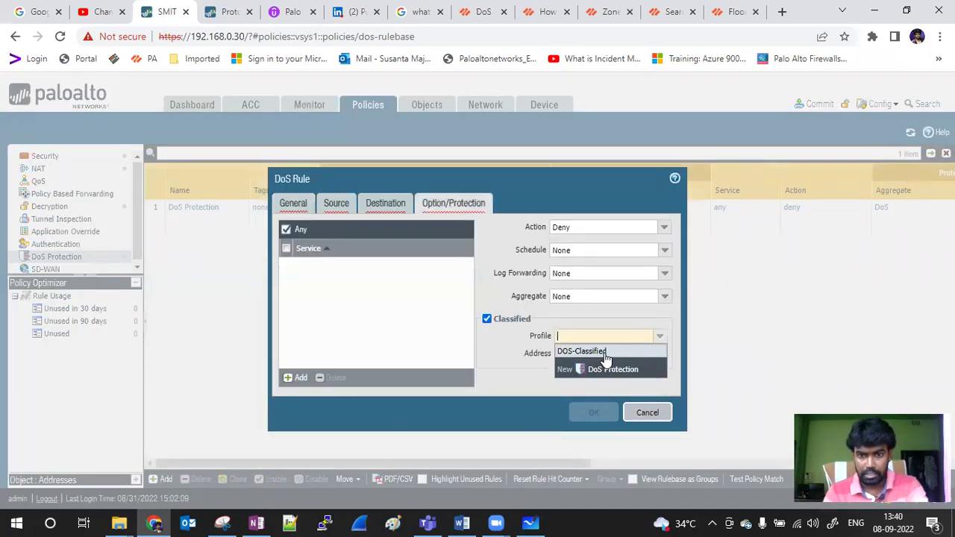
click(604, 353)
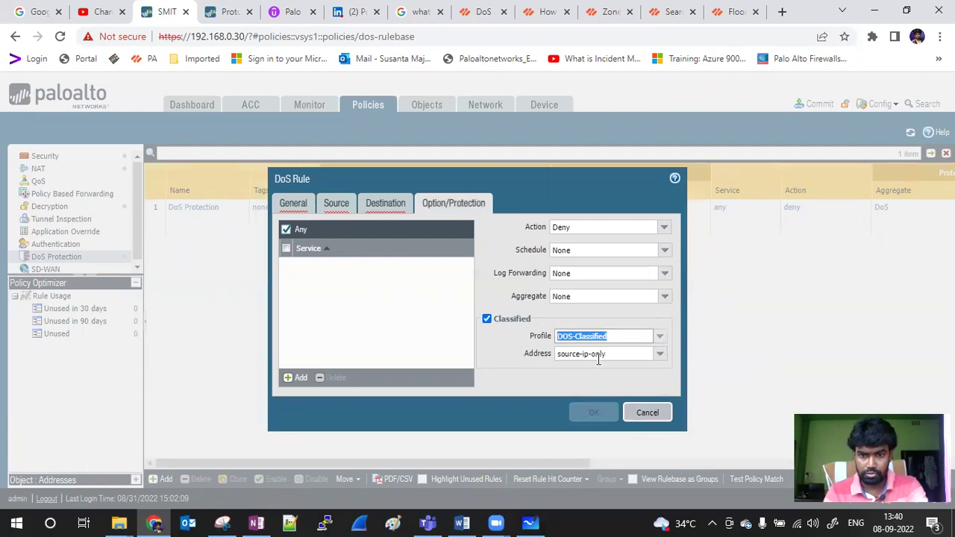
click(659, 356)
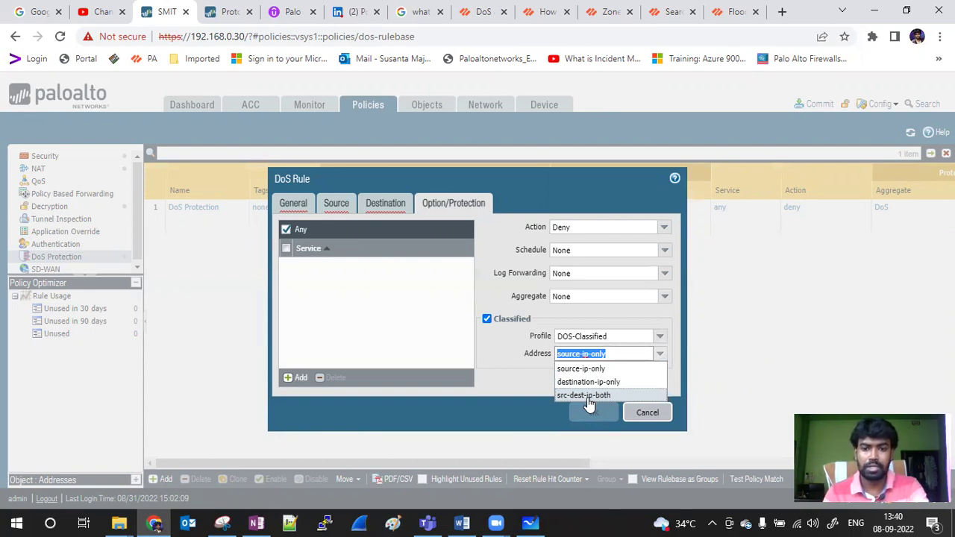
click(500, 353)
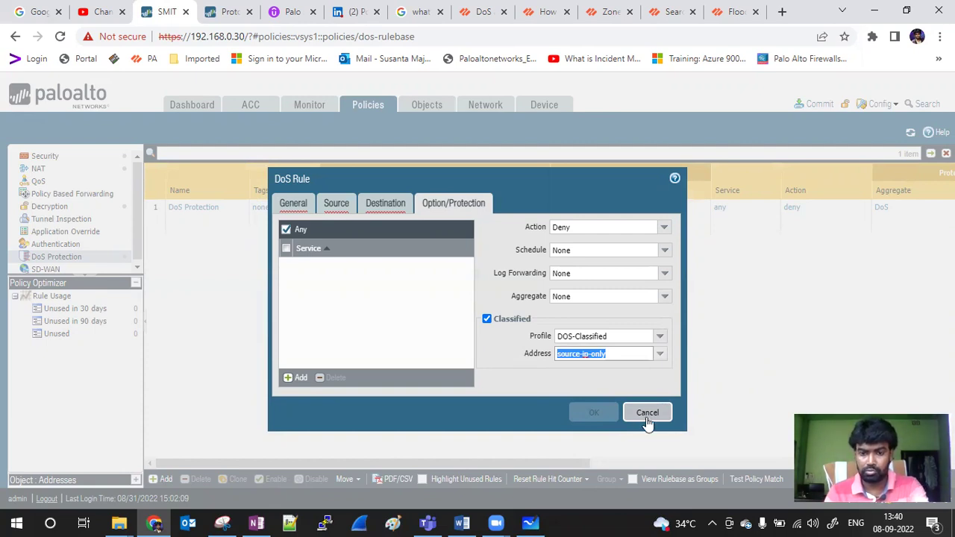
Set the new DoS rule's aggregate profile to DoS and turn off its classified protection.
click(671, 298)
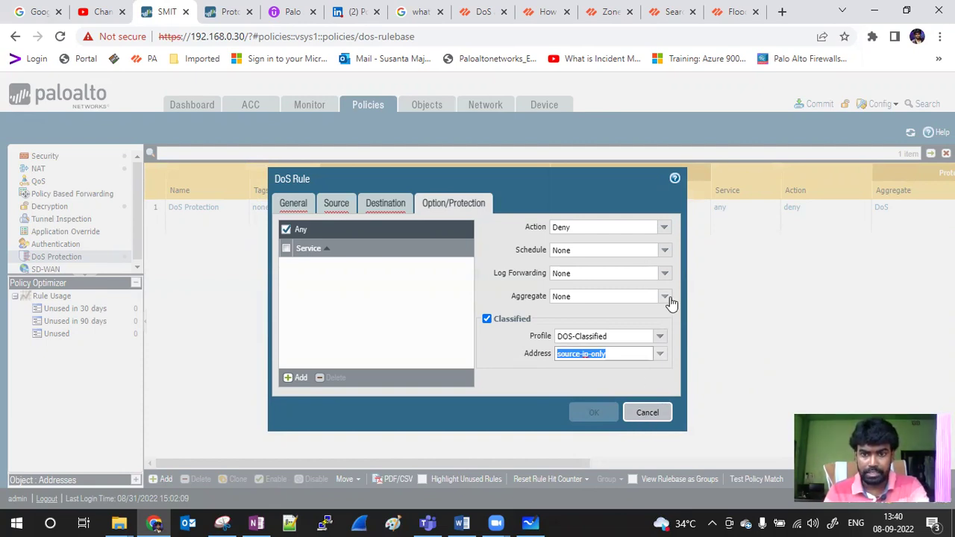
click(586, 326)
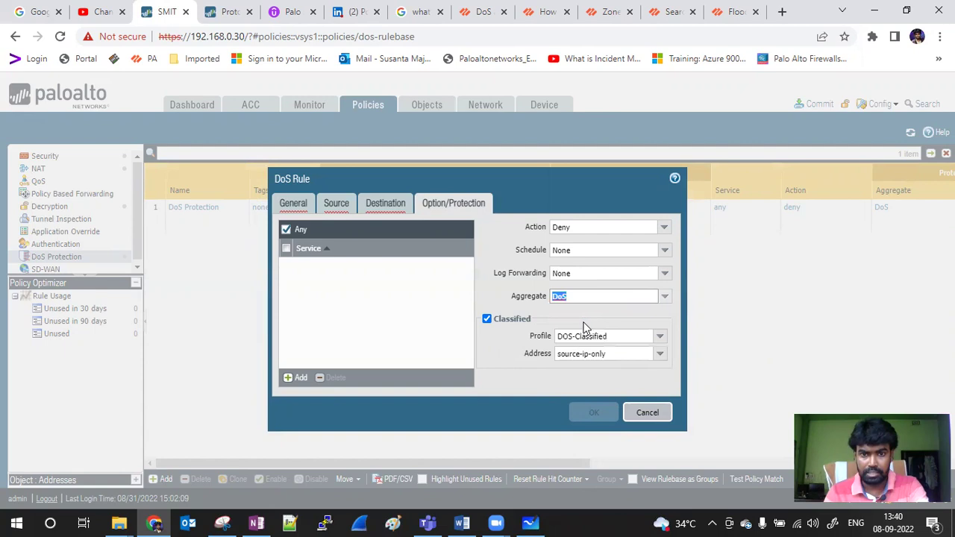
click(486, 318)
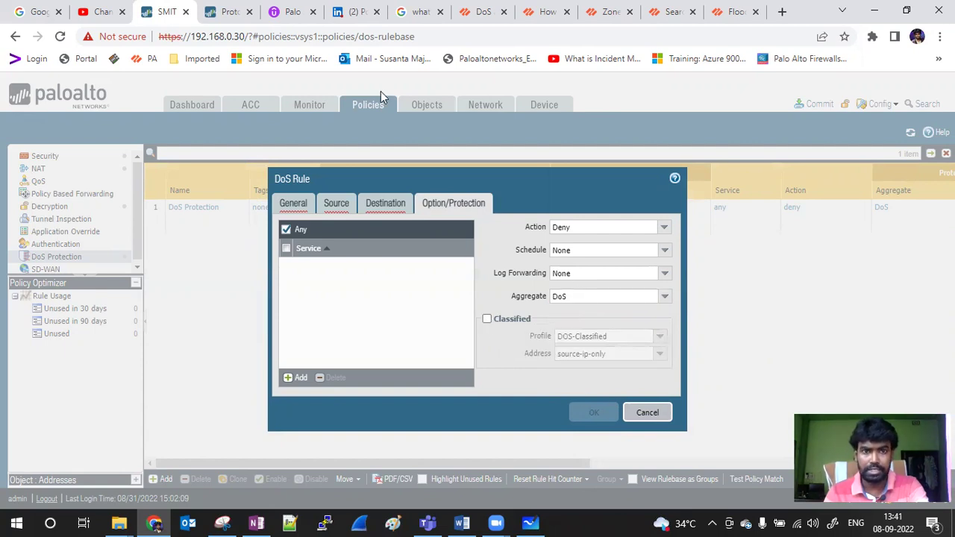
Return to the Google results and highlight "of a max session rate for all packets matching the policy" in the featured snippet.
click(415, 13)
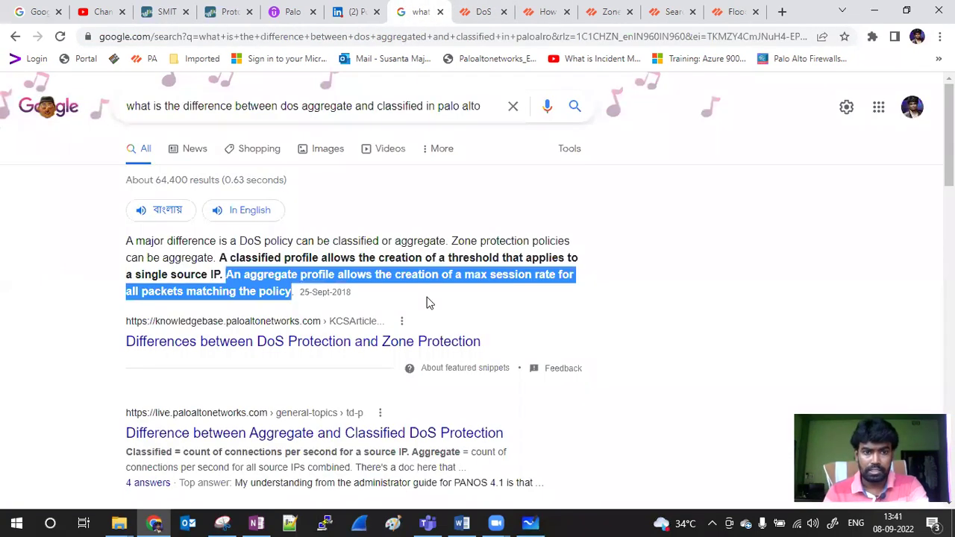
click(253, 274)
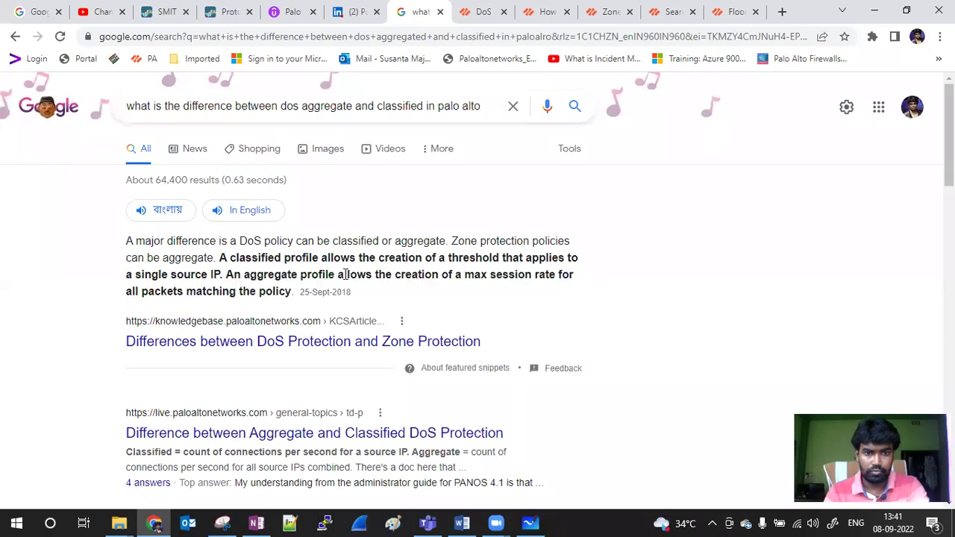
drag(441, 274, 293, 293)
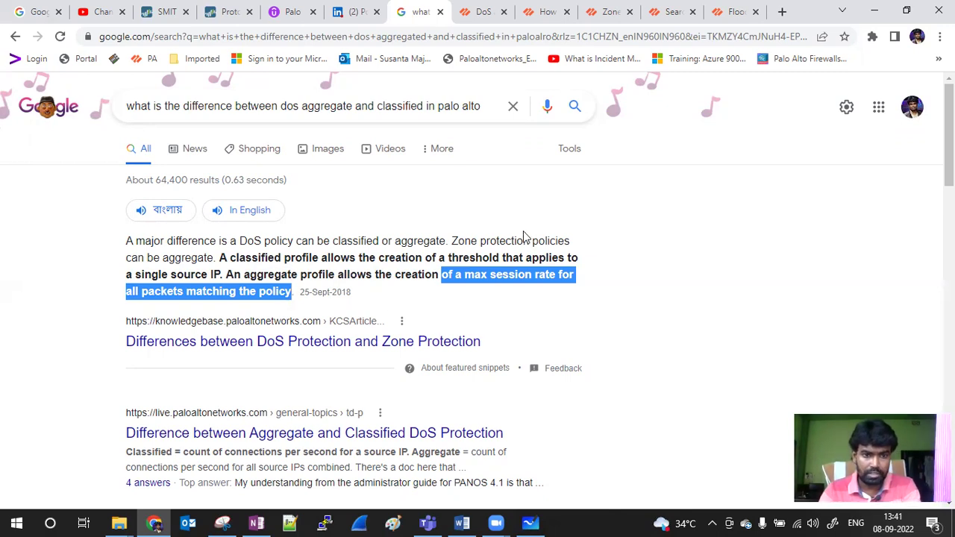
Open the knowledge base article "Differences between DoS Protection and Zone Protection" in a separate browser tab and bring it into view.
right_click(329, 348)
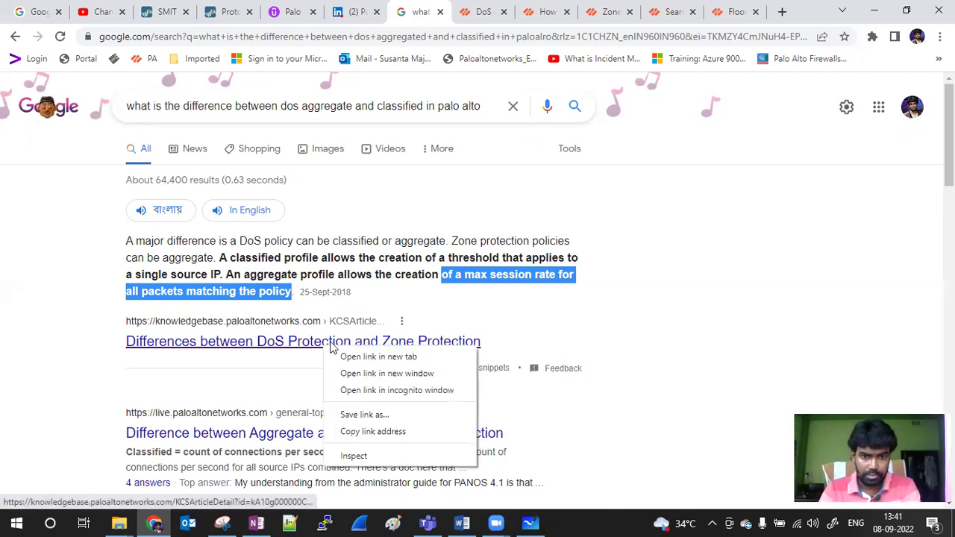
click(410, 356)
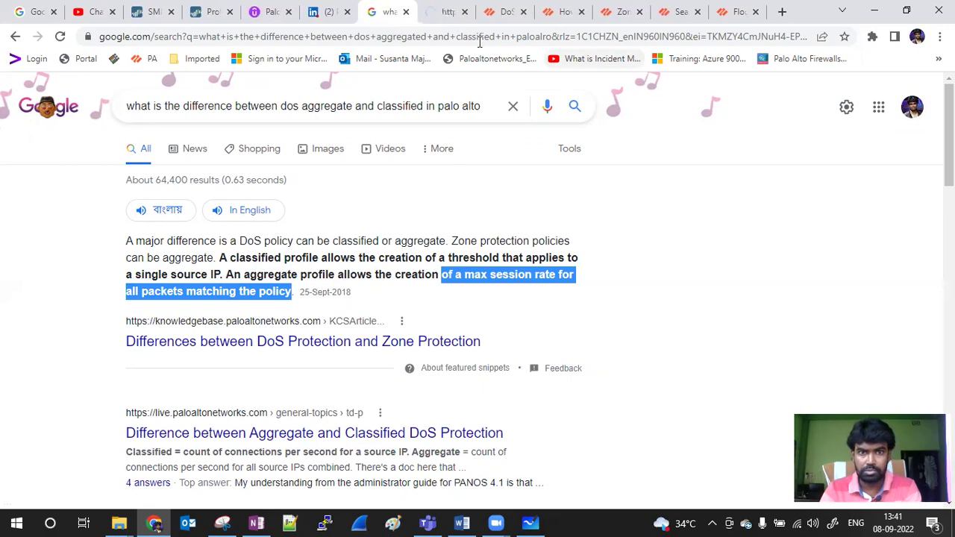
click(448, 12)
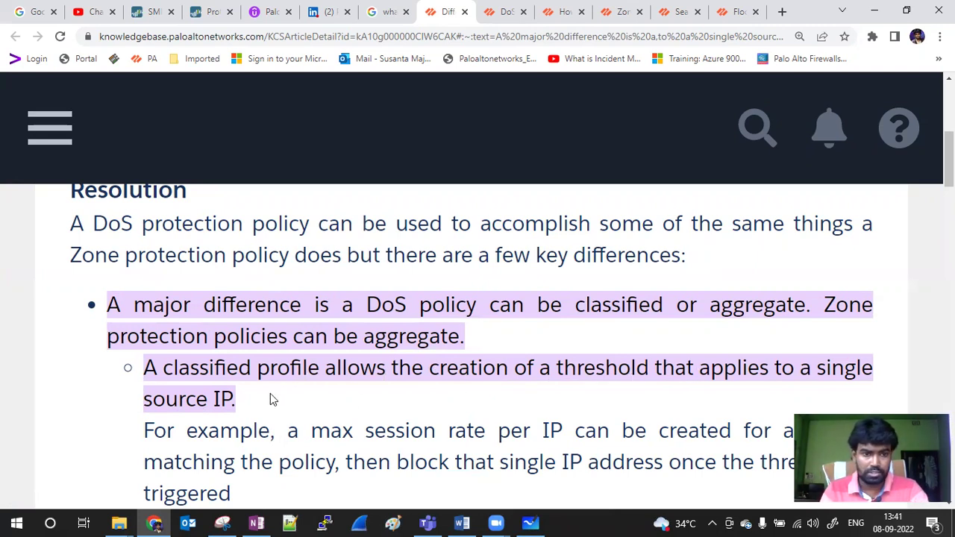
Highlight the classified profile's per-IP session rate example, and read the aggregate profile's explanation of its threshold affecting all matching traffic.
scroll(478, 329, down, 3)
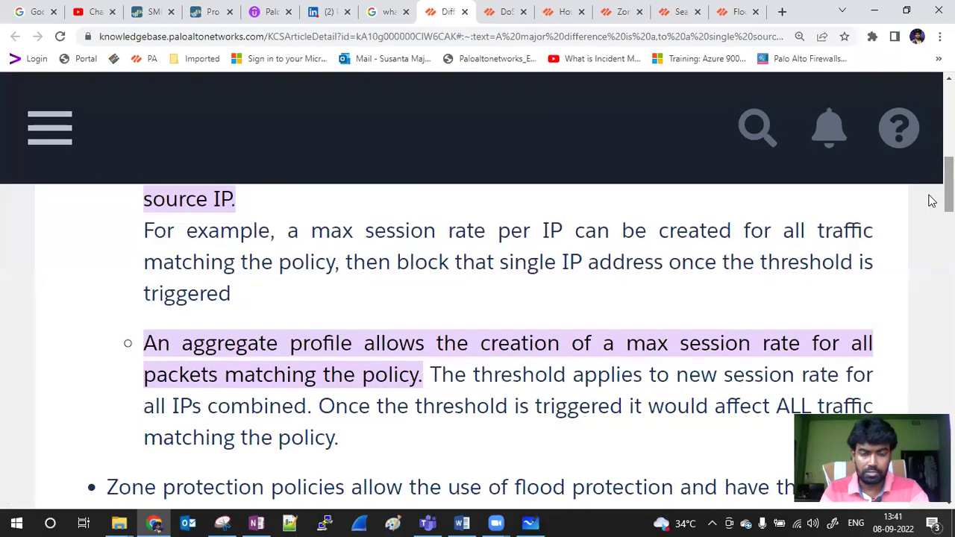
drag(450, 234, 299, 302)
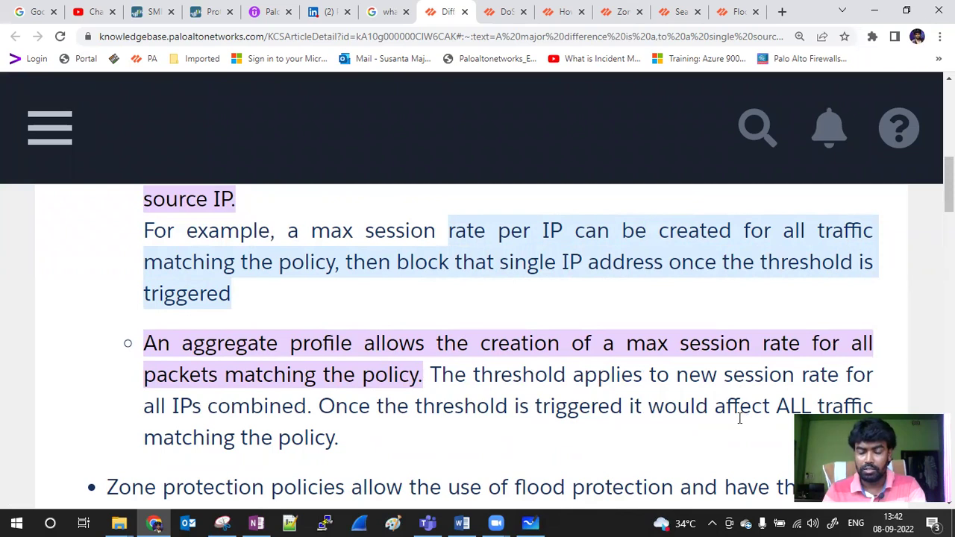
drag(141, 444, 371, 450)
click(395, 453)
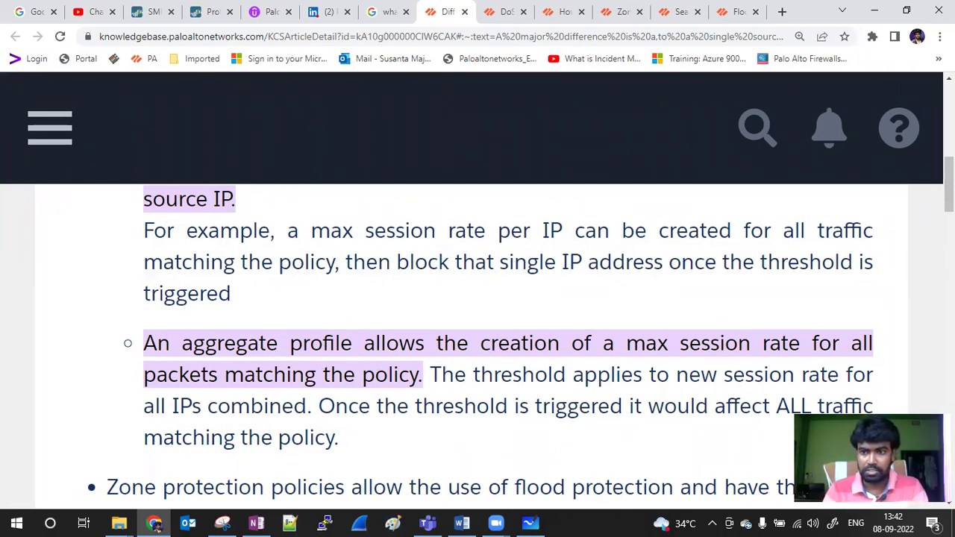
scroll(510, 373, up, 7)
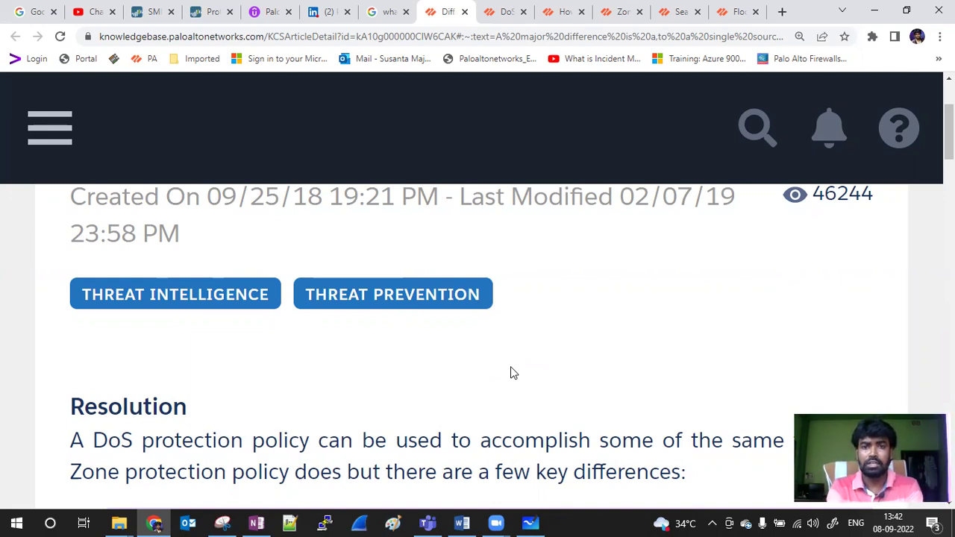
Return to the Palo Alto firewall, discard the new DoS rule, and open the list of DoS Protection security profiles.
click(153, 11)
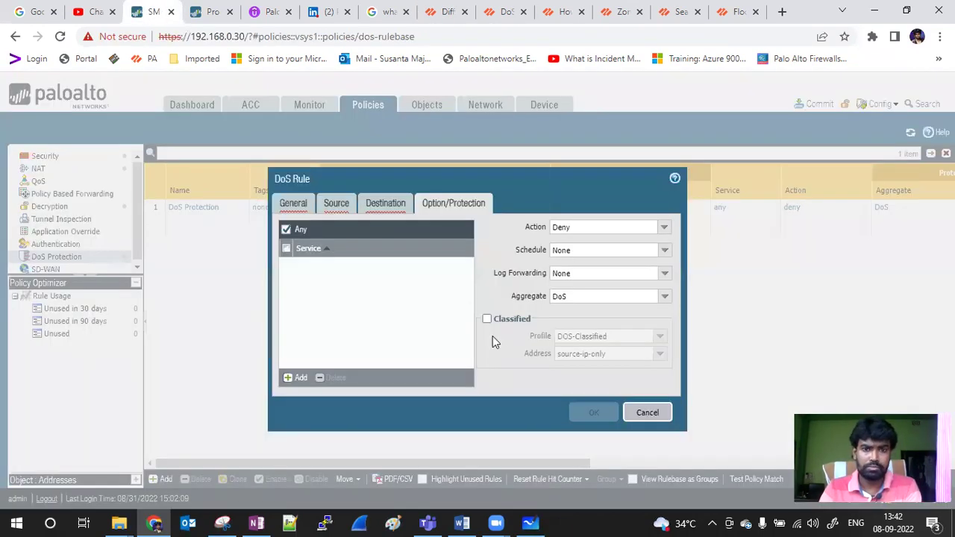
click(660, 414)
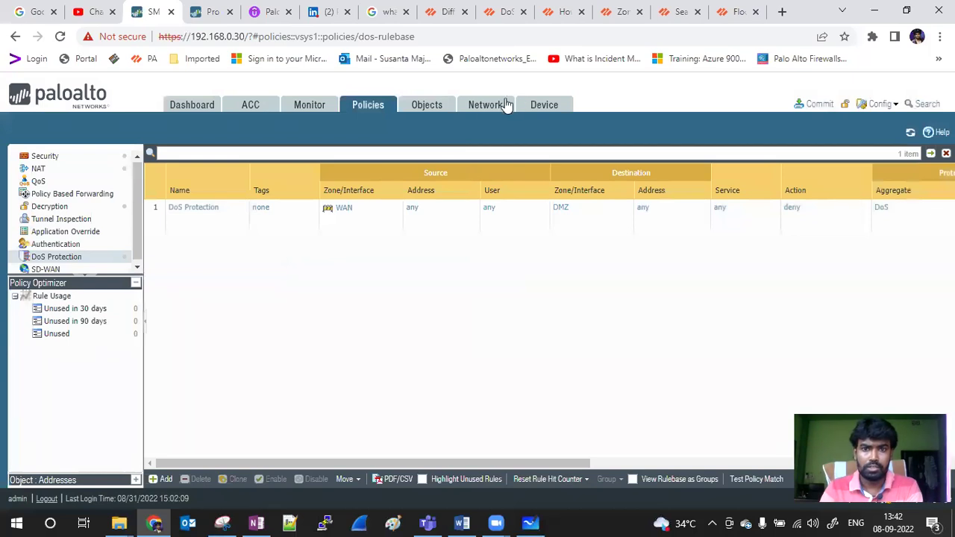
click(429, 108)
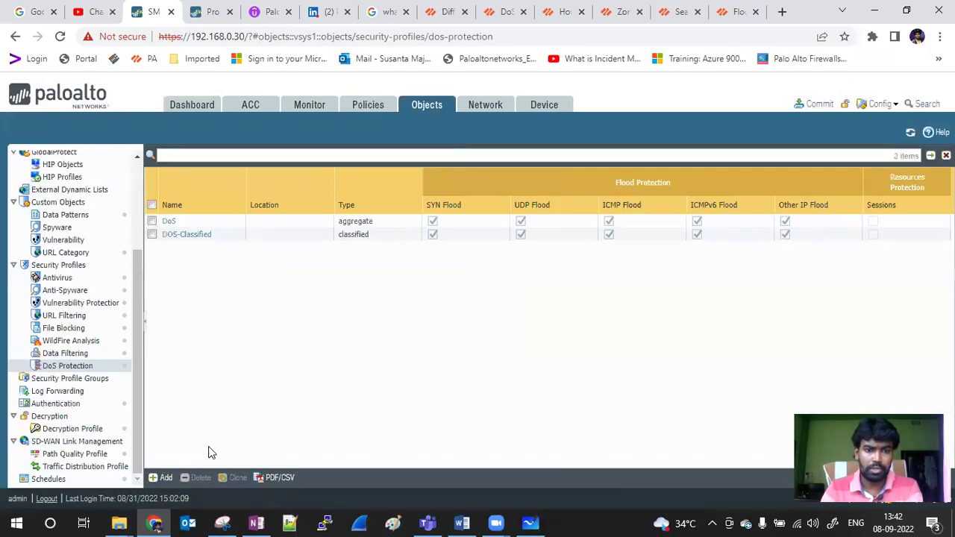